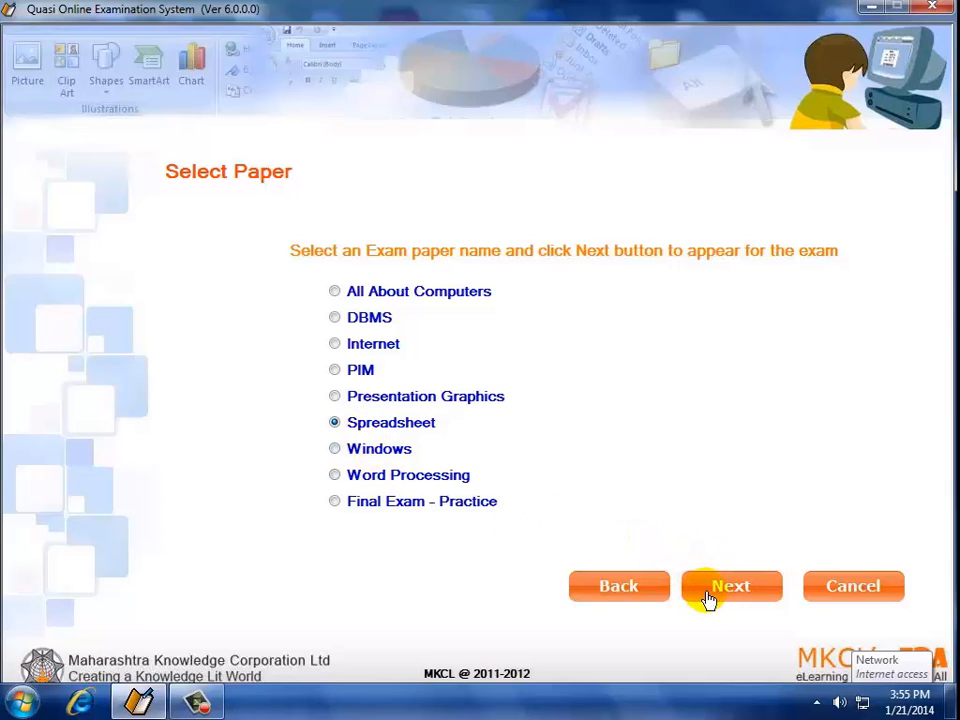
Choose the Spreadsheet exam paper with English as the exam language and continue to the instructions.
left_click(714, 590)
left_click(558, 415)
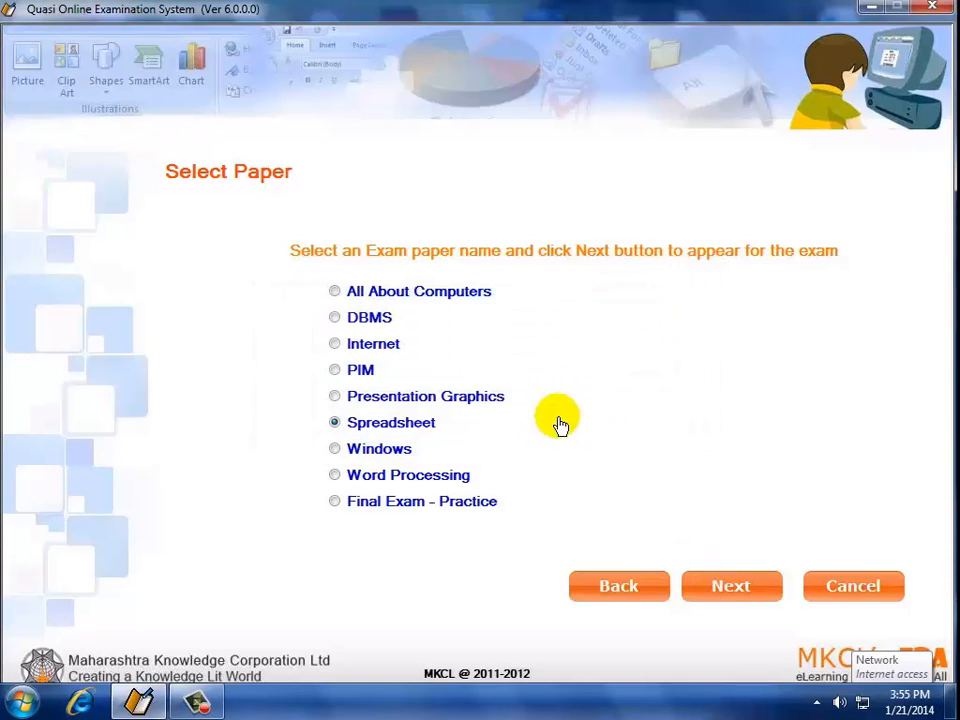
left_click(724, 592)
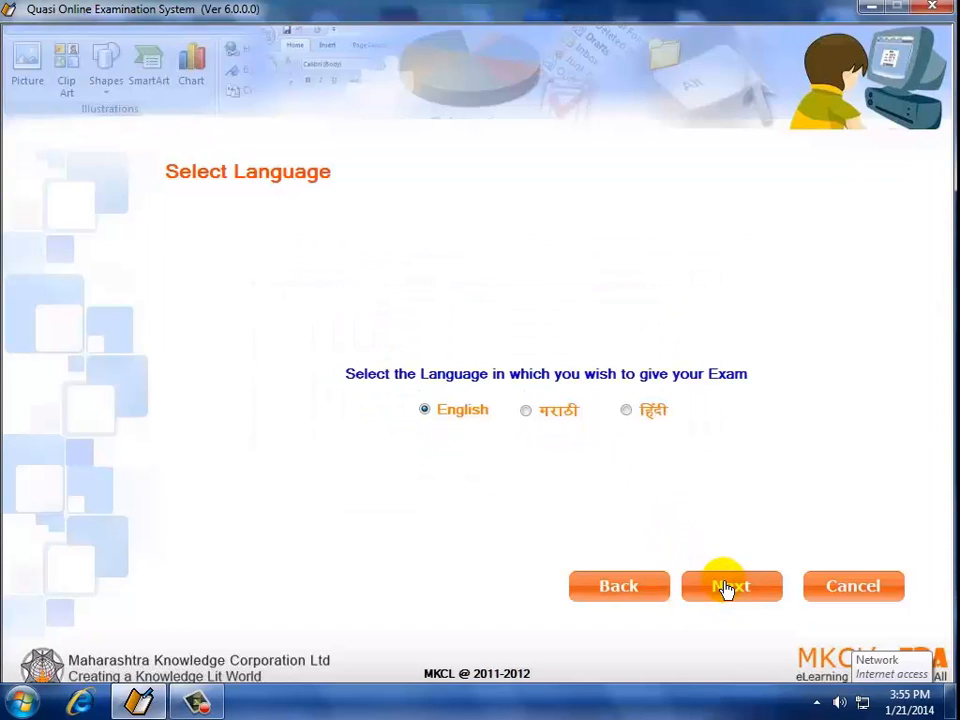
left_click(724, 588)
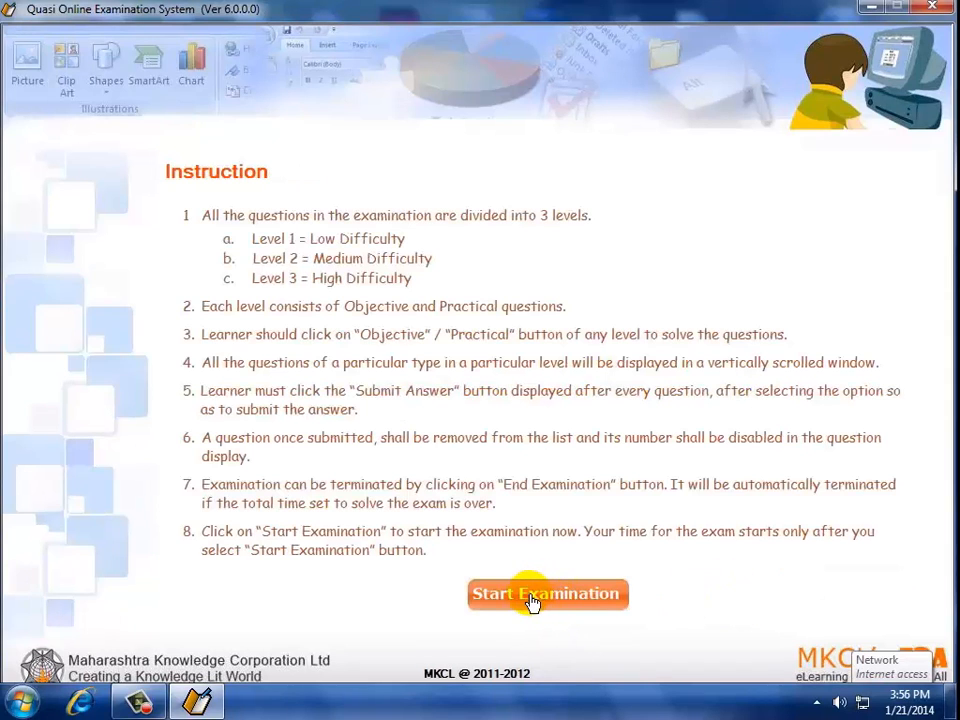
Start the examination and launch the practical test for Question 1 of the Level 1 practical questions.
left_click(531, 597)
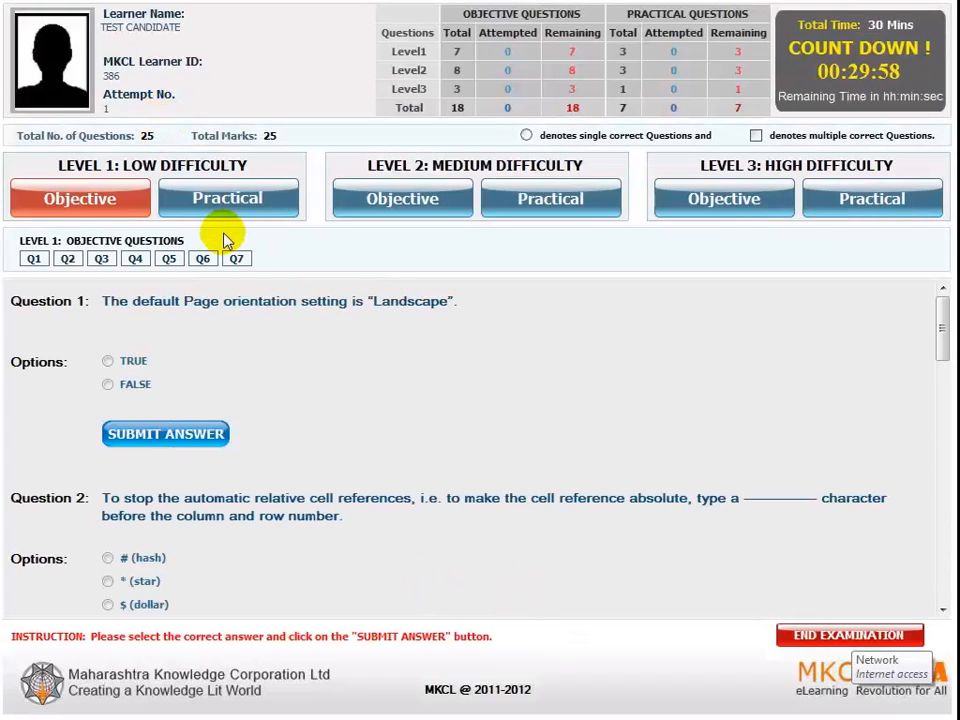
left_click(220, 203)
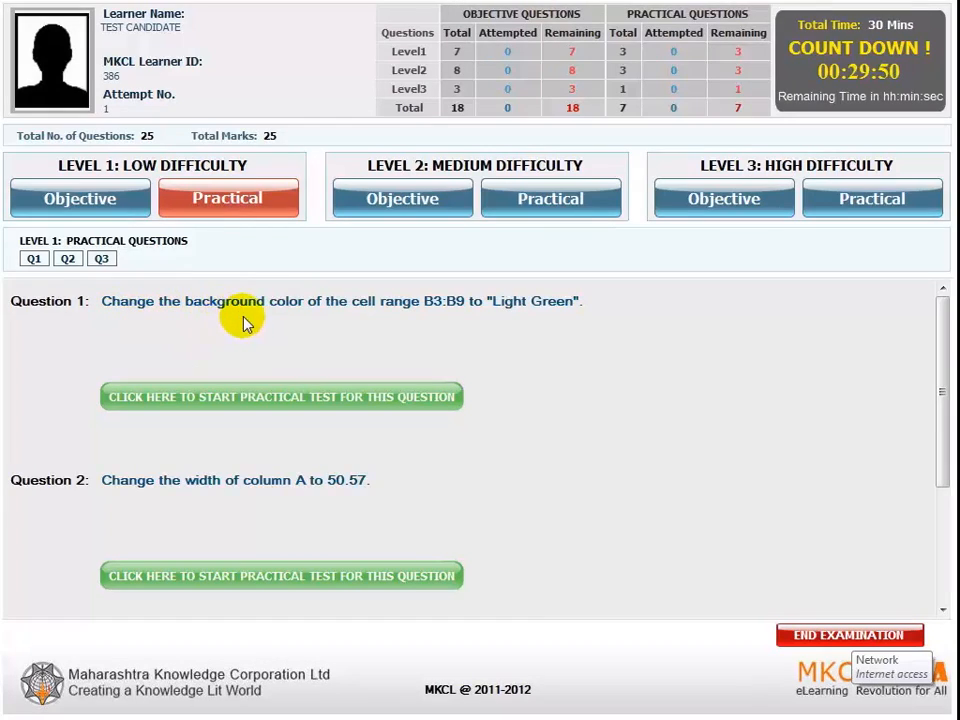
left_click(284, 399)
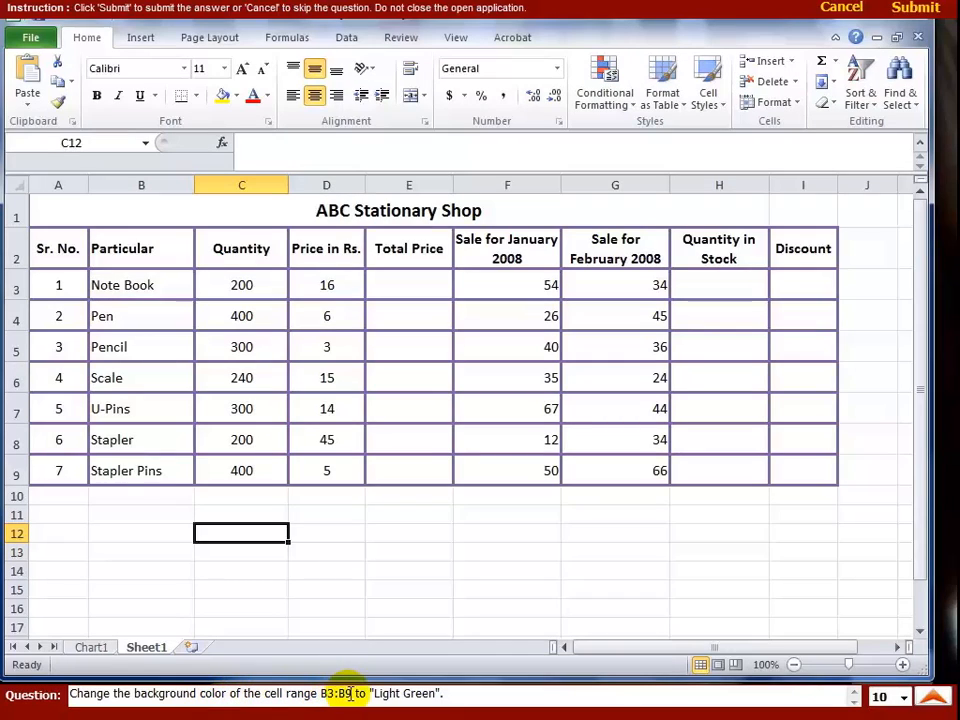
Fill the cell range B3:B9 with the standard Light Green background color and submit the answer.
left_click(167, 315)
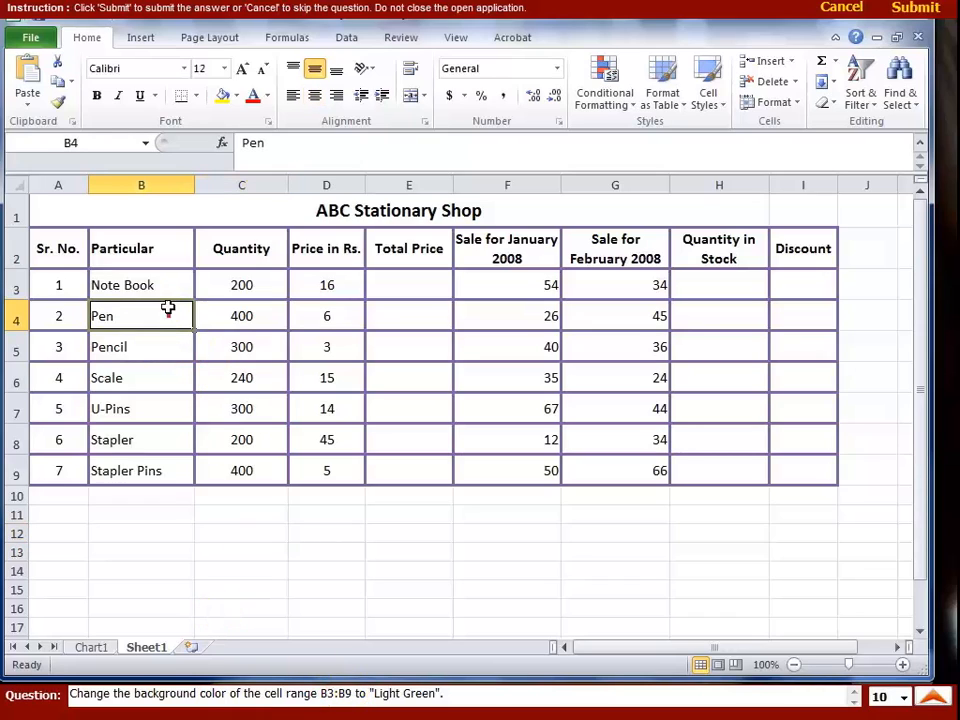
left_click(156, 287)
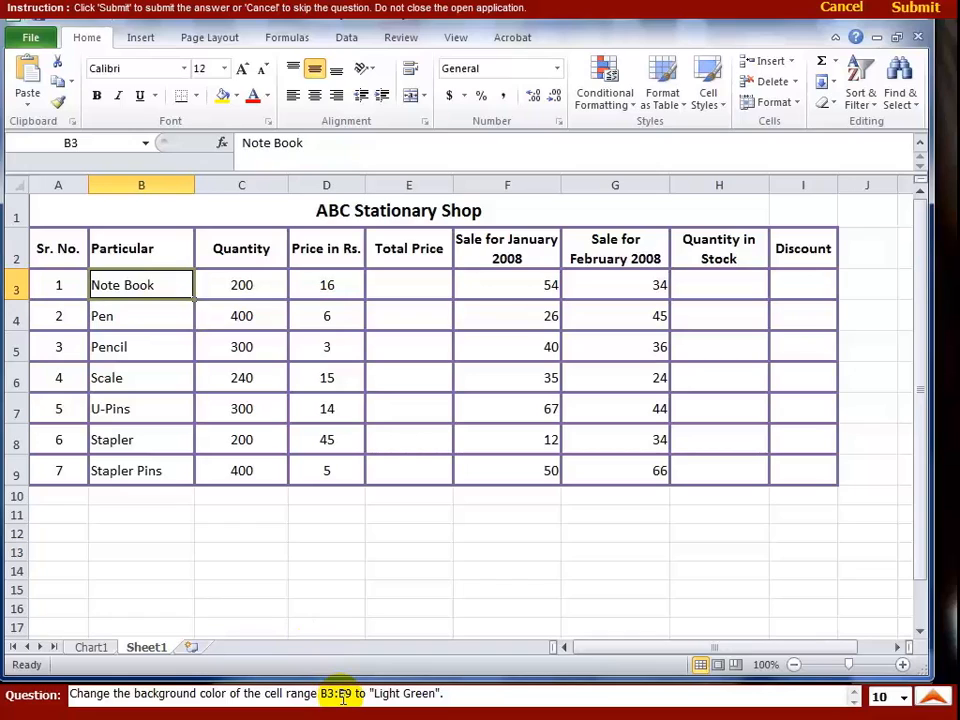
left_click(138, 470)
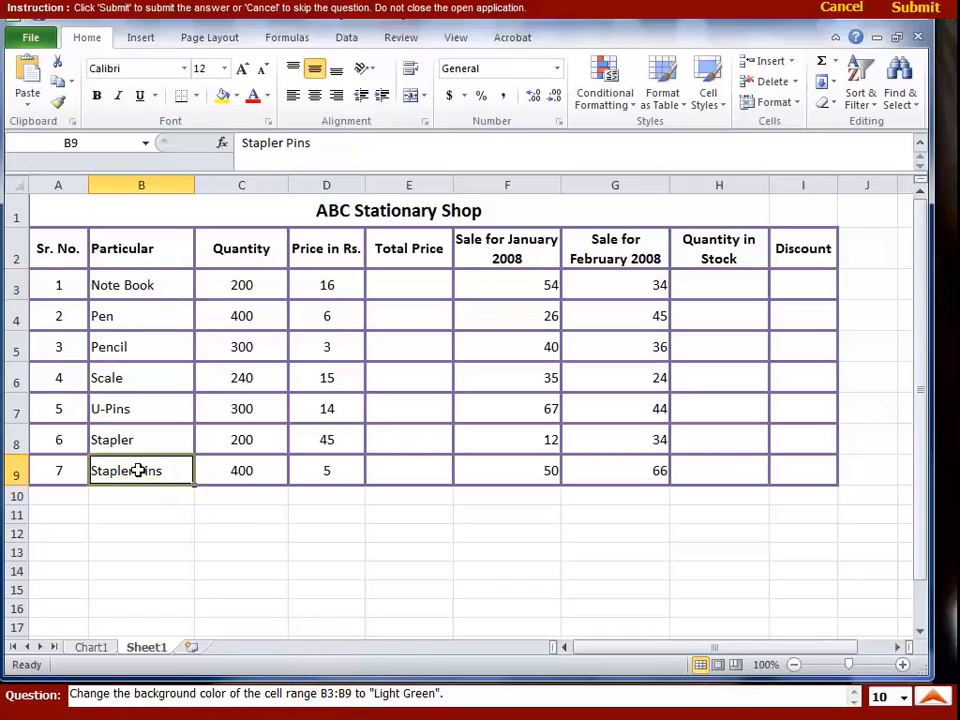
left_click(124, 284)
left_click(135, 470)
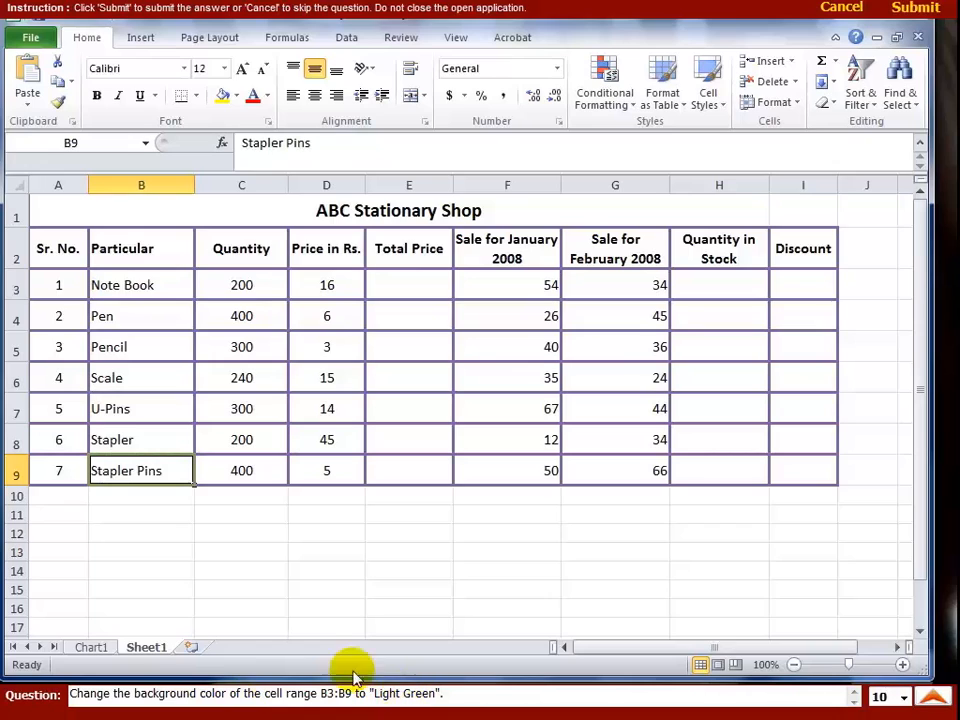
left_click_drag(123, 284, 128, 476)
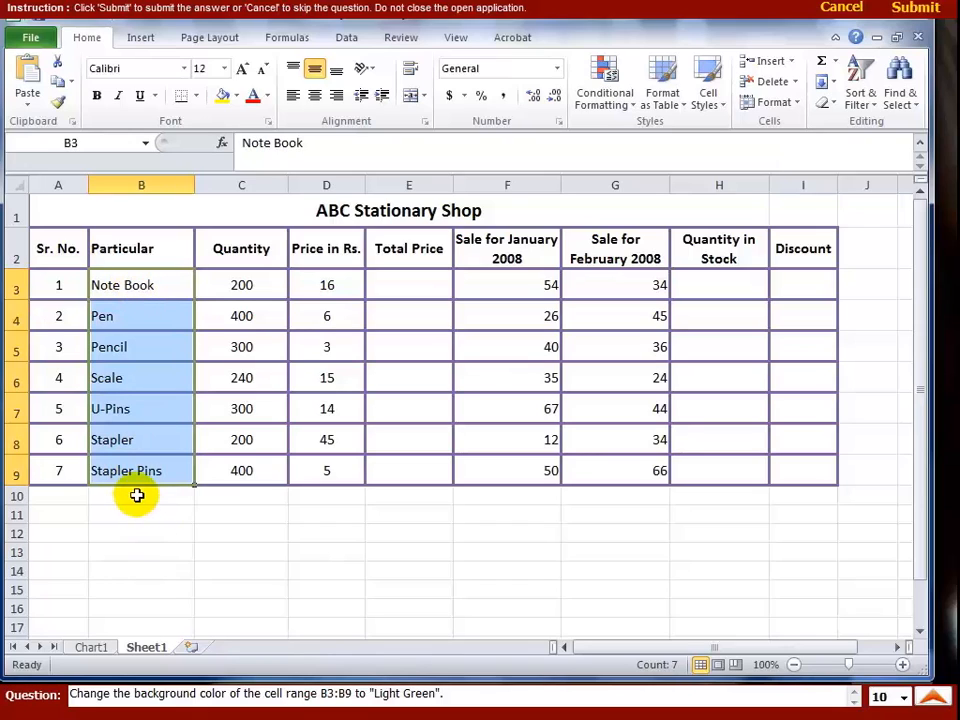
left_click(237, 97)
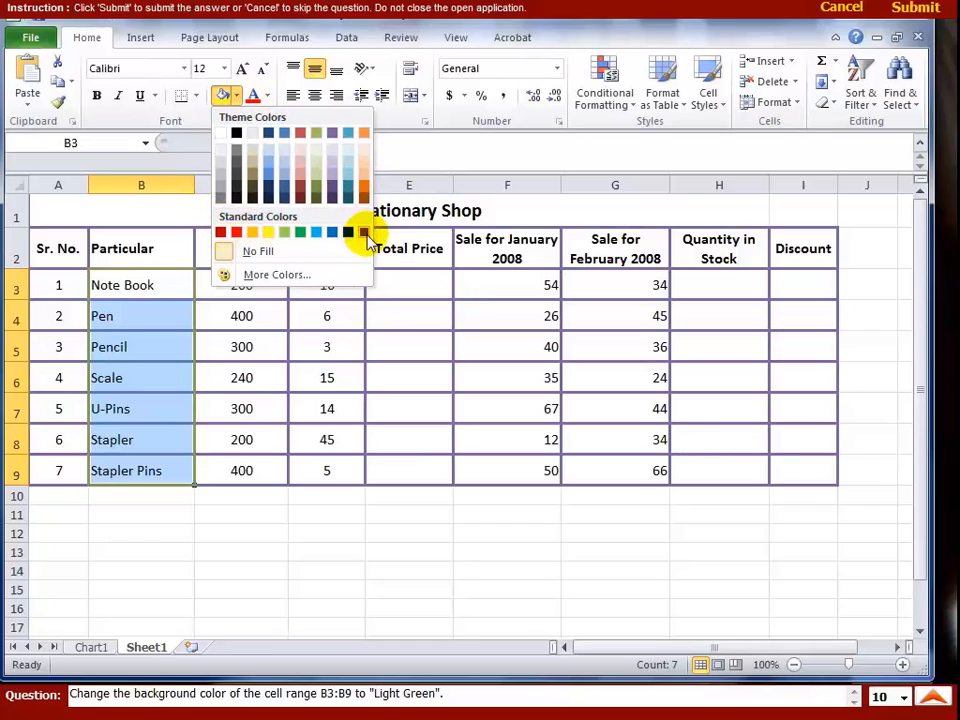
left_click(286, 234)
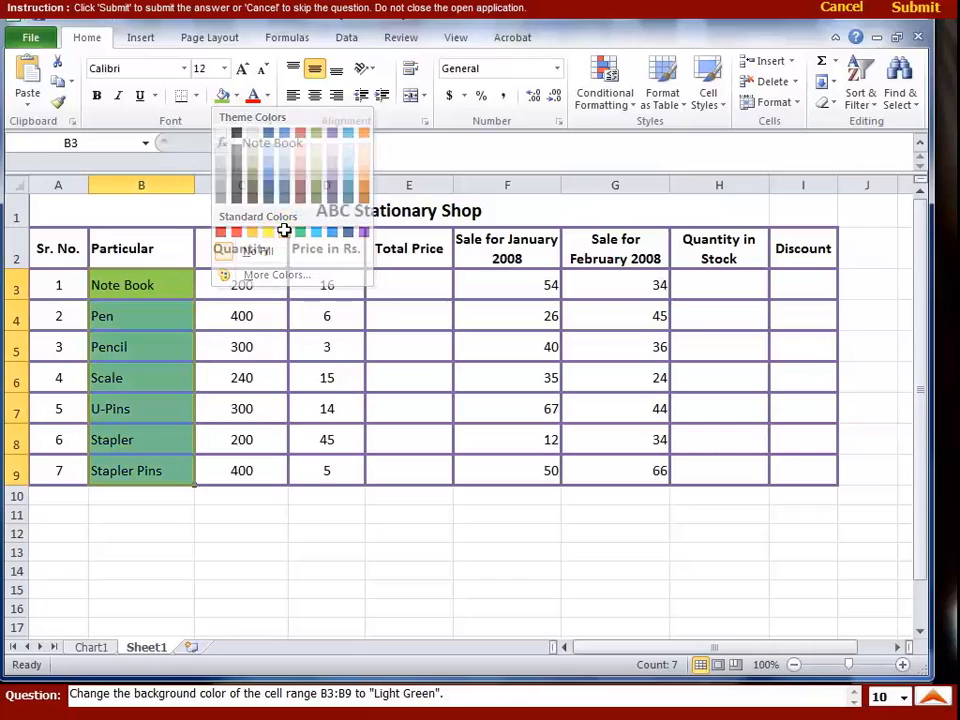
left_click(432, 255)
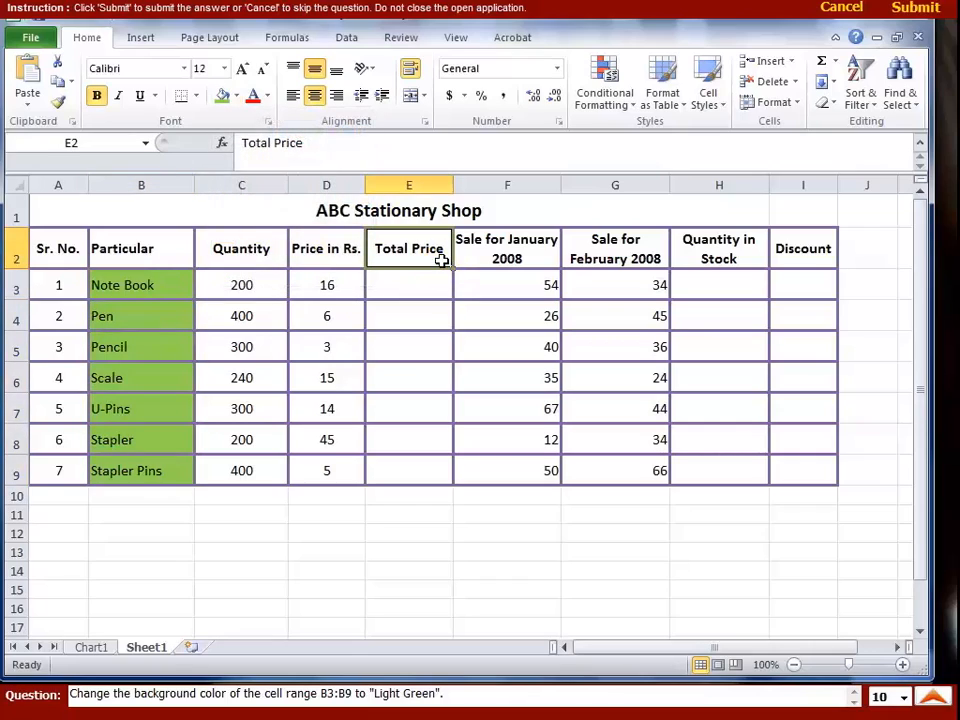
left_click(912, 9)
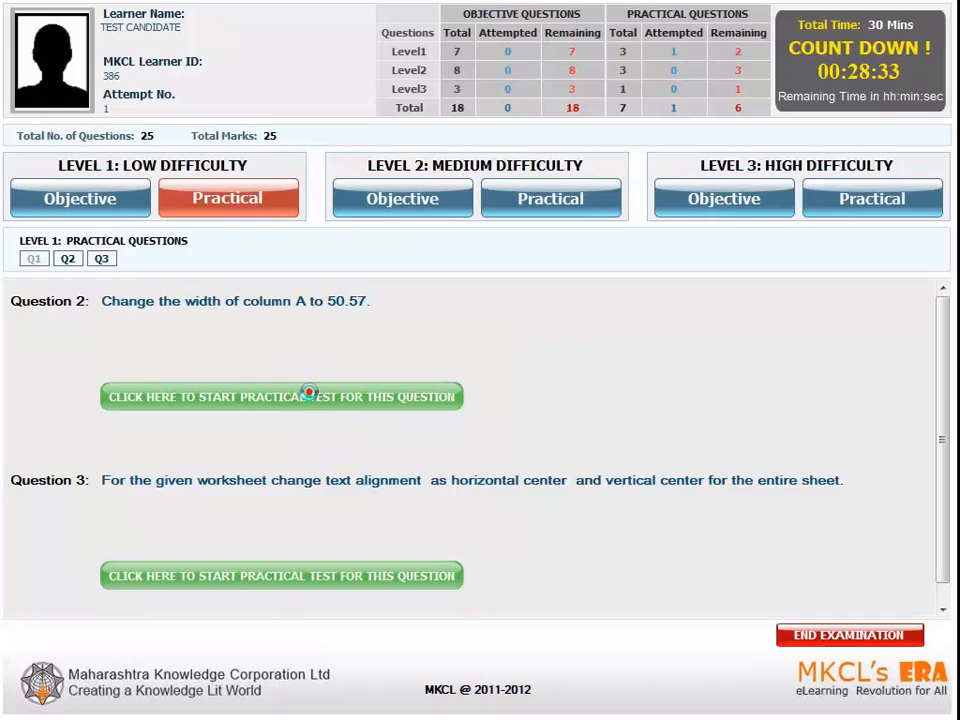
Launch the practical test for Question 2 and read its task about the width of column A.
left_click(310, 397)
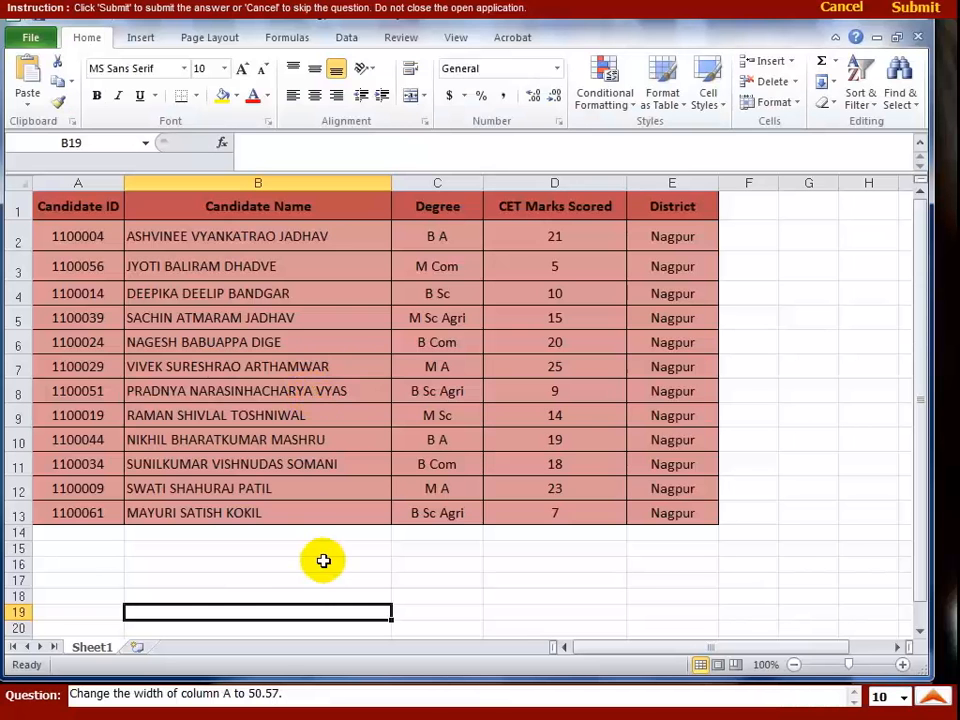
left_click(301, 536)
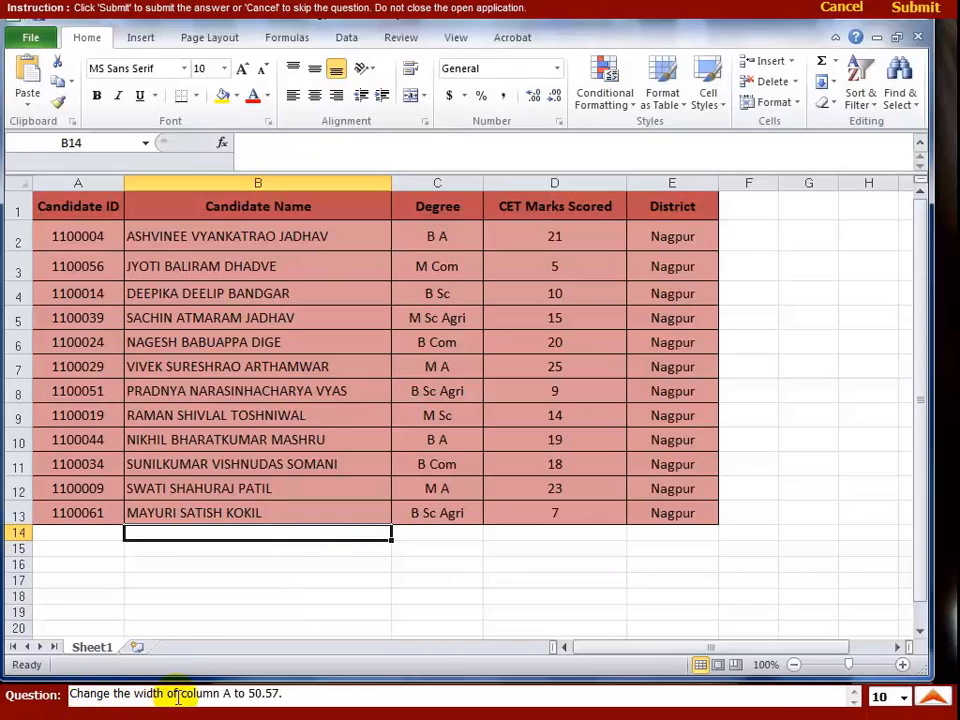
left_click(231, 692)
left_click_drag(297, 693, 236, 693)
left_click(341, 696)
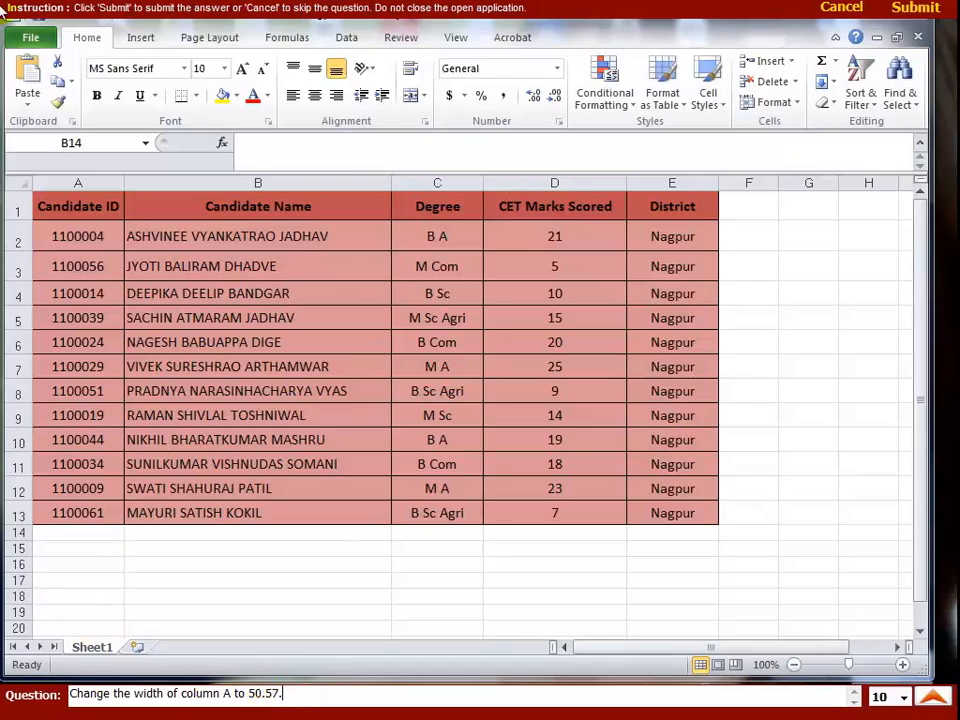
Set the width of column A to 50.57 and submit the answer.
left_click(76, 184)
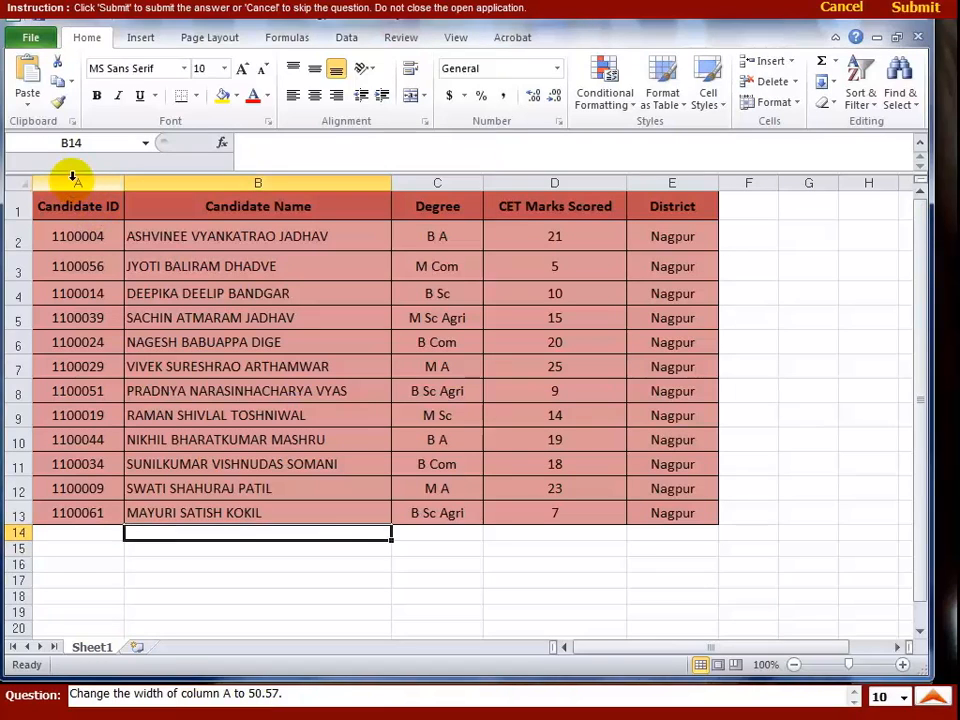
left_click(73, 178)
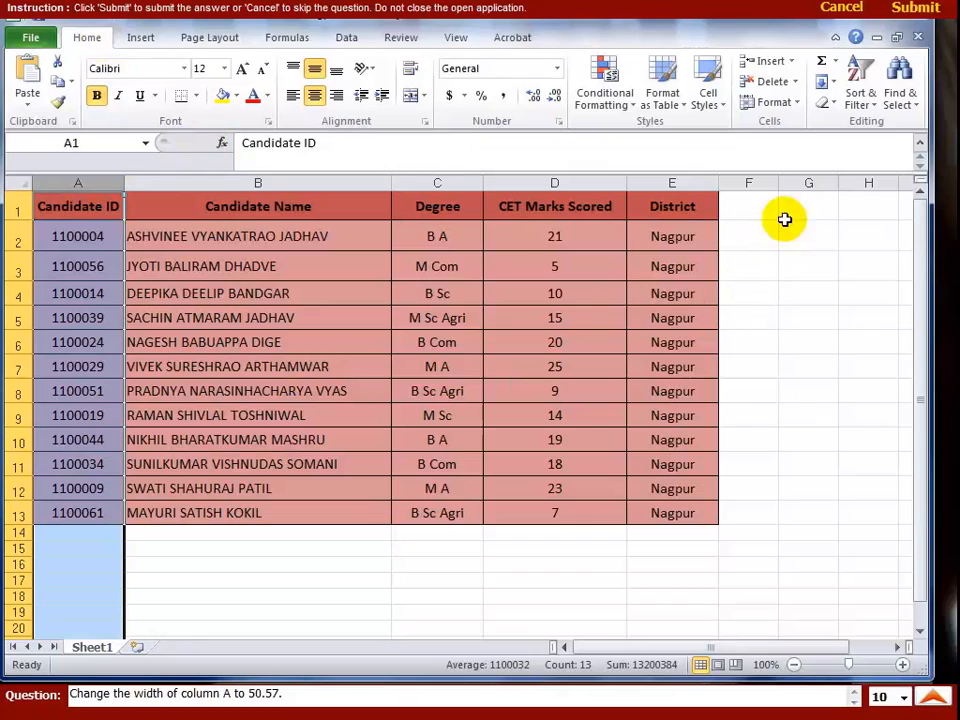
left_click(789, 110)
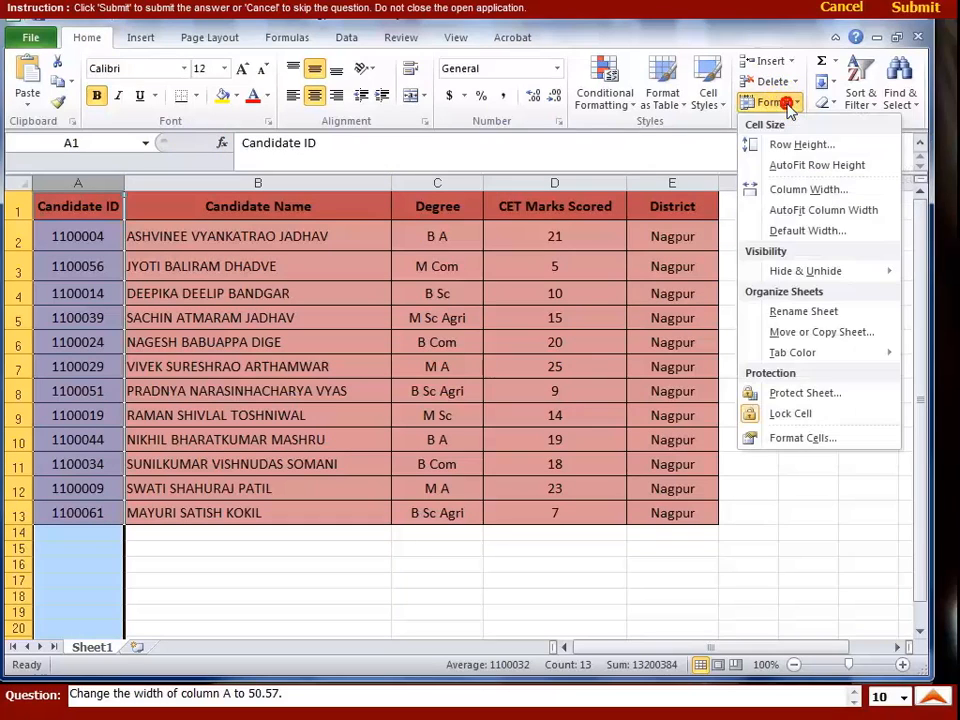
left_click(843, 190)
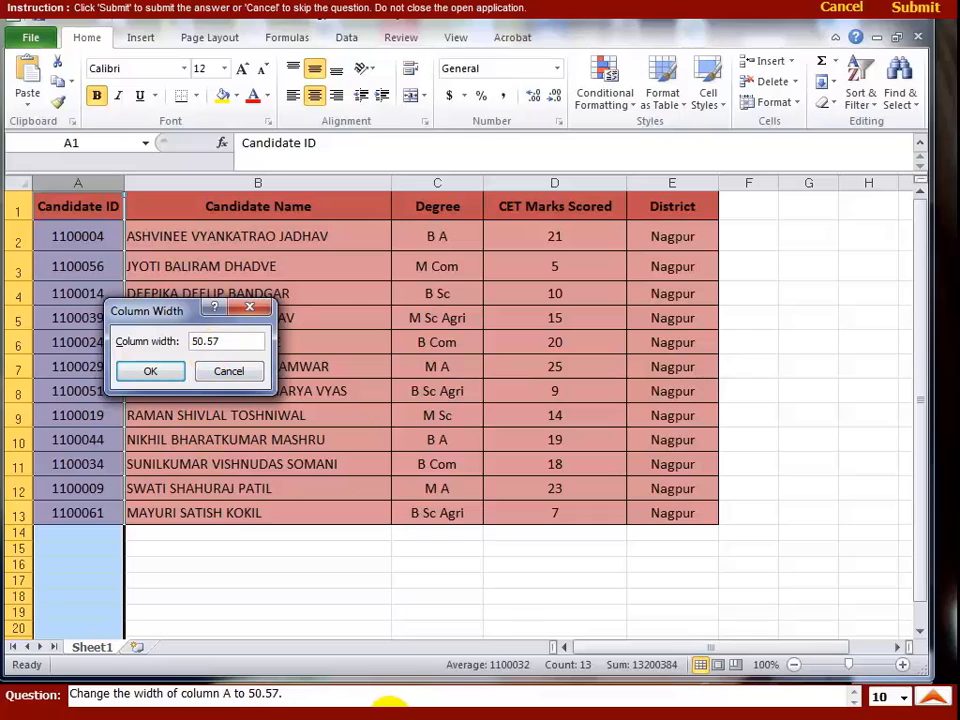
left_click(155, 372)
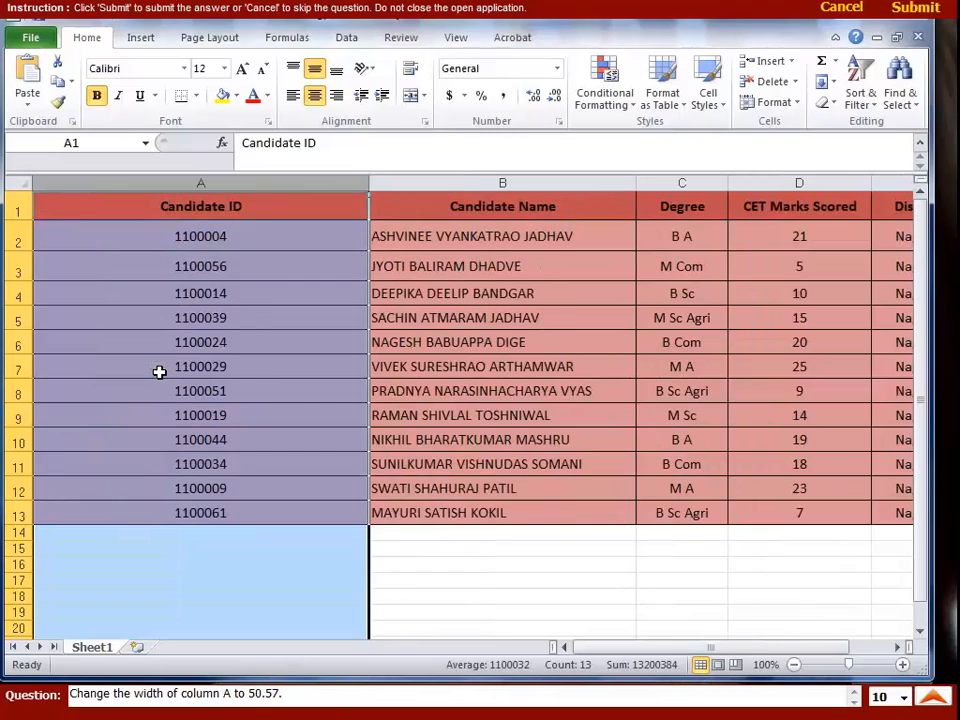
left_click(562, 370)
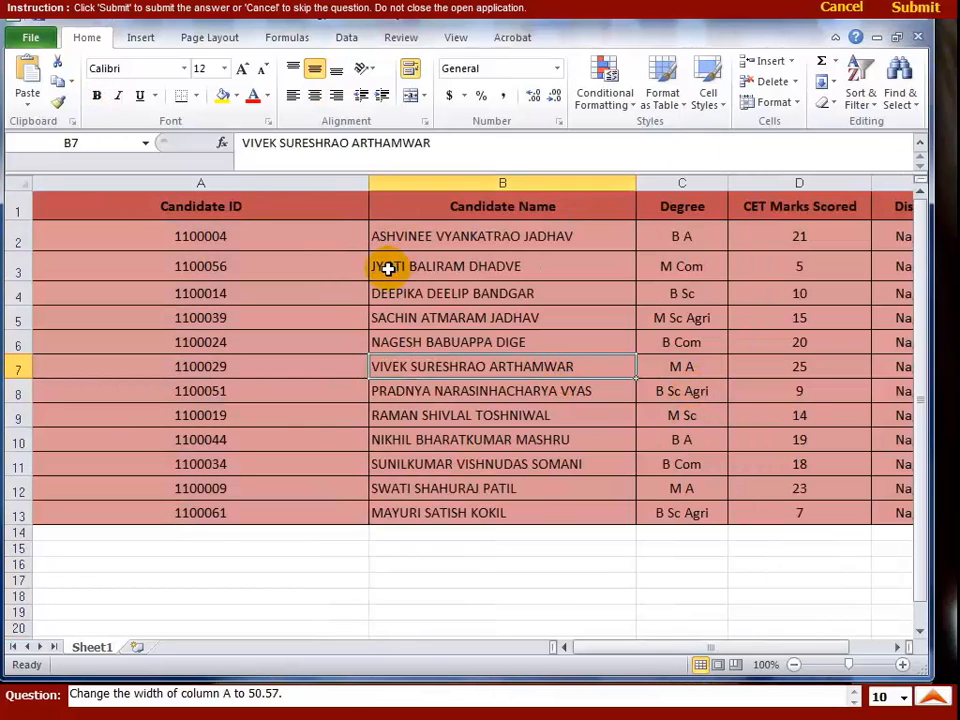
left_click(913, 12)
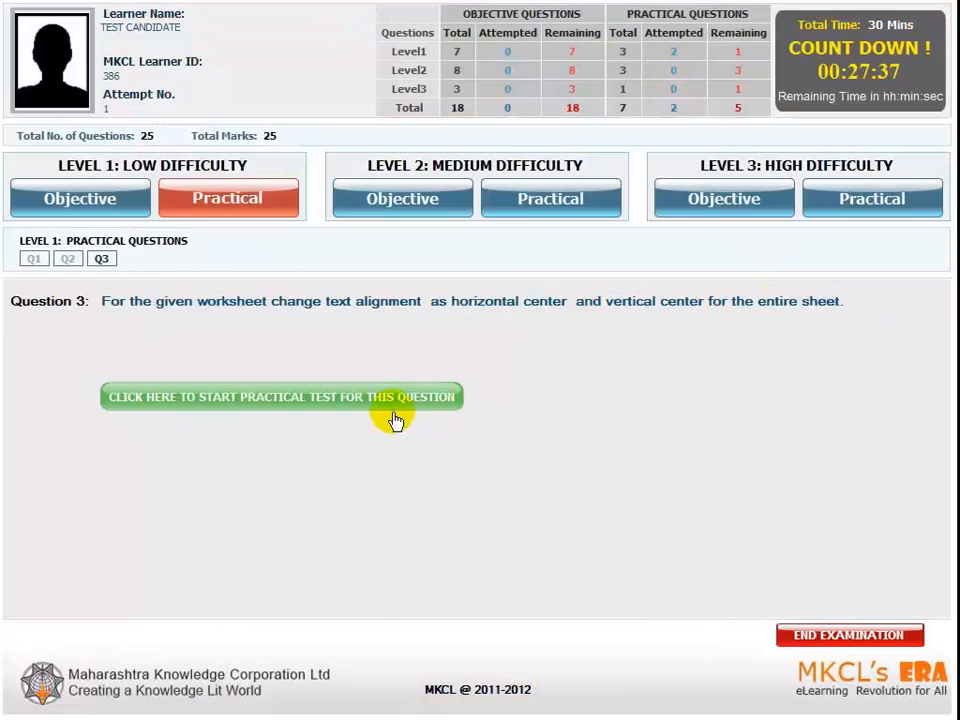
Launch the practical test for Question 3 and read its task about text alignment for the entire sheet.
left_click(333, 398)
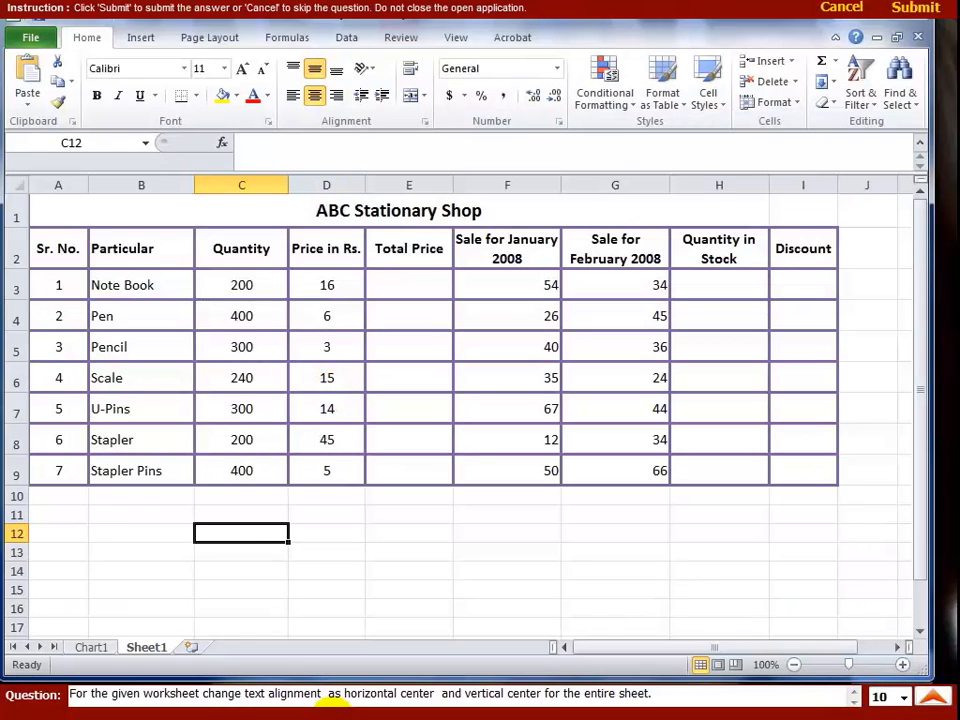
left_click(132, 614)
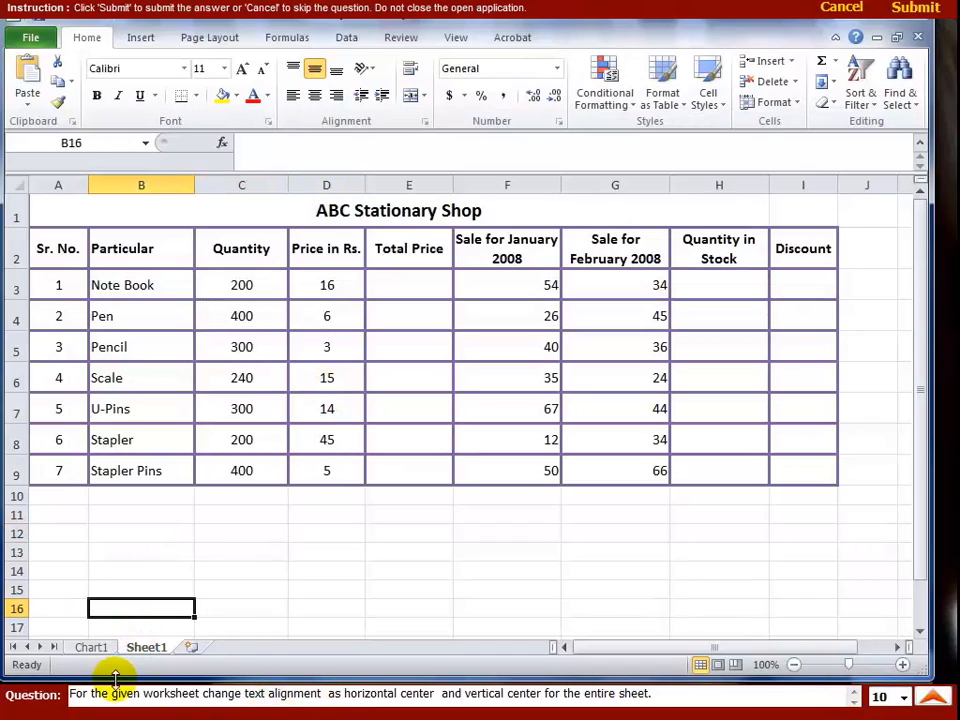
left_click(247, 694)
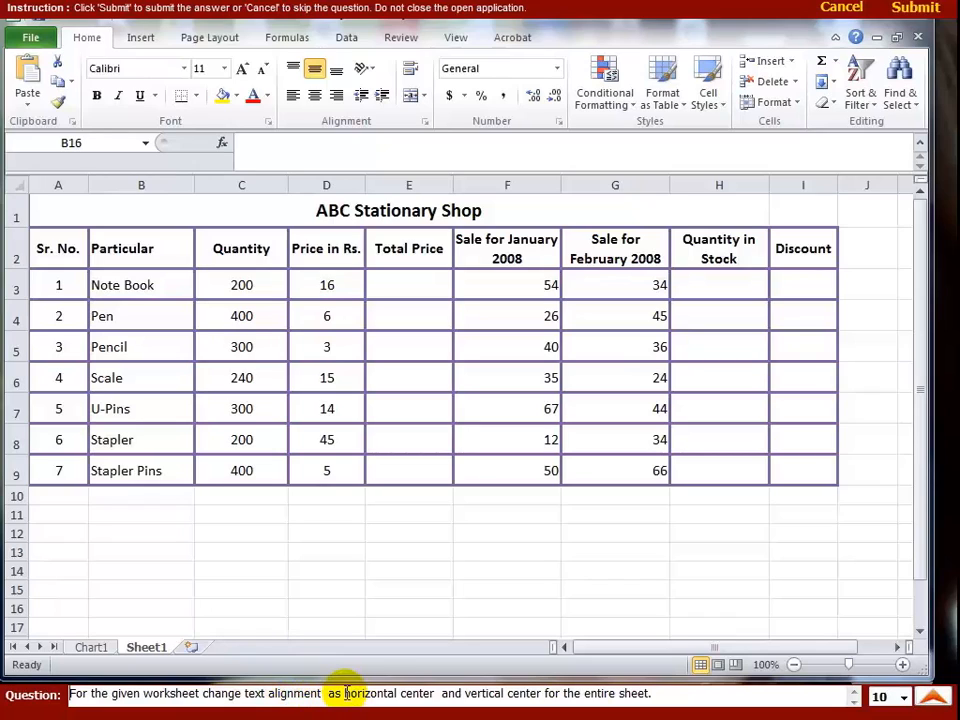
left_click_drag(460, 693, 644, 697)
left_click(598, 694)
left_click(667, 699)
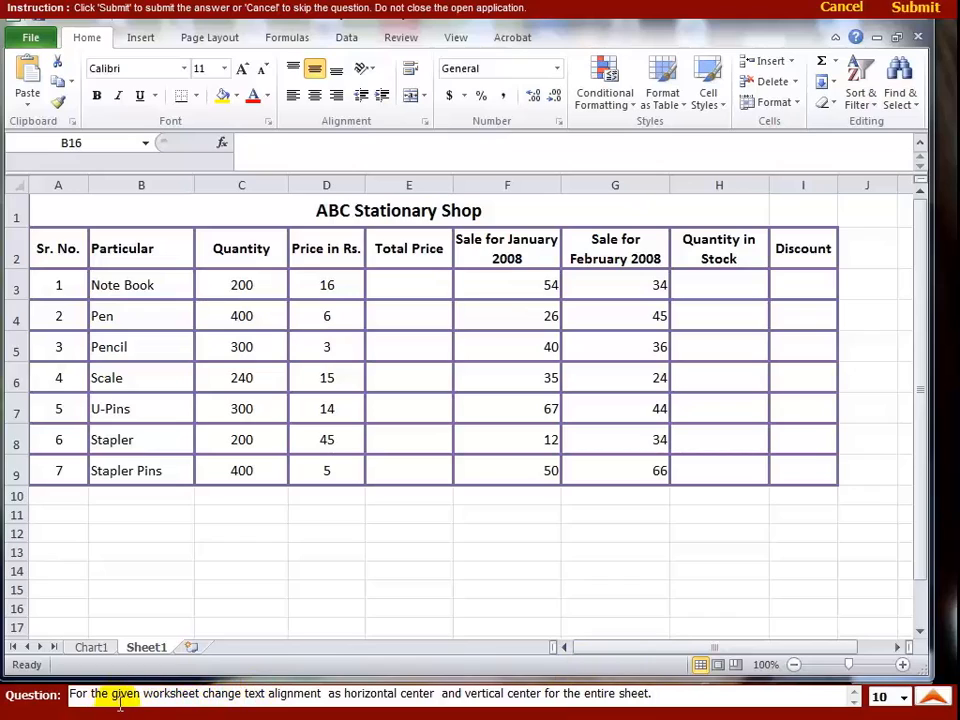
left_click(306, 693)
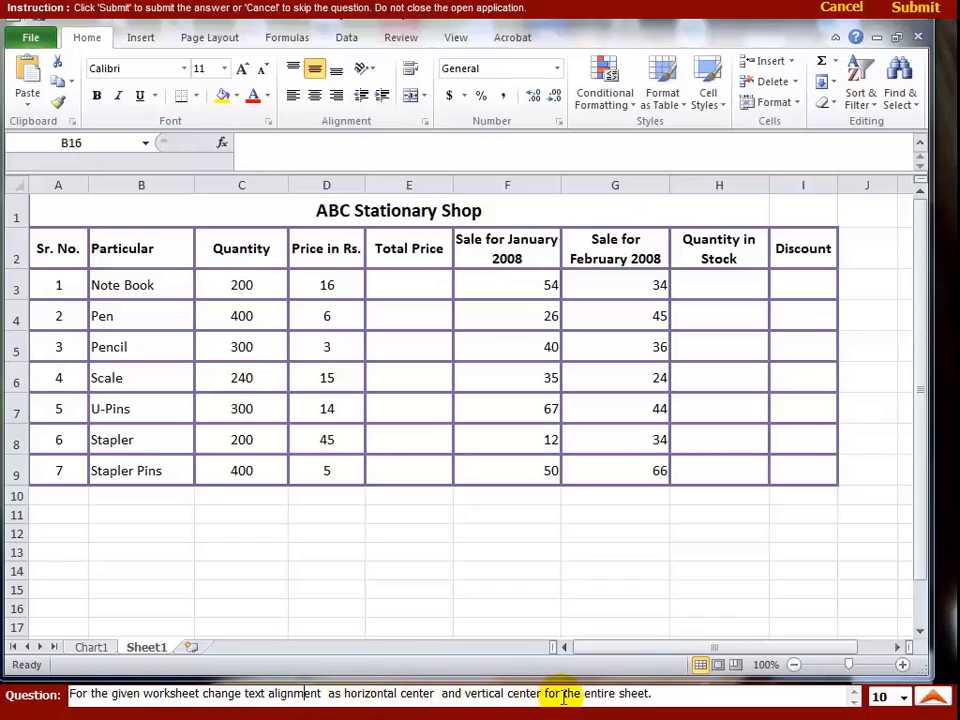
left_click_drag(566, 694, 686, 694)
left_click(446, 491)
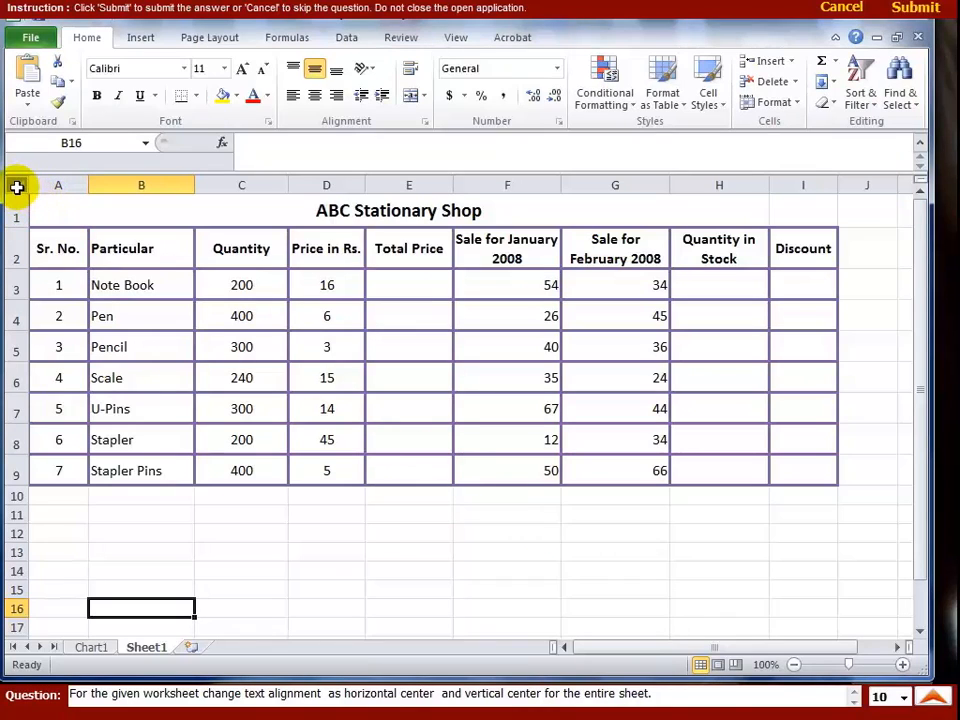
Set the text alignment of the entire sheet to horizontal Center and vertical Center, and submit the answer.
left_click(17, 187)
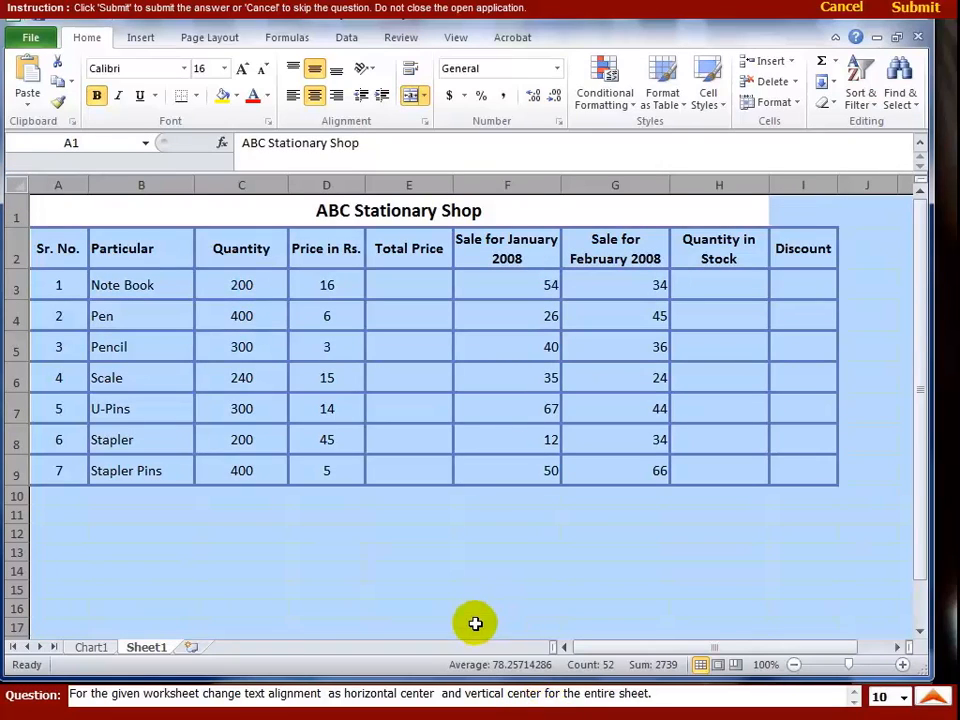
left_click(425, 121)
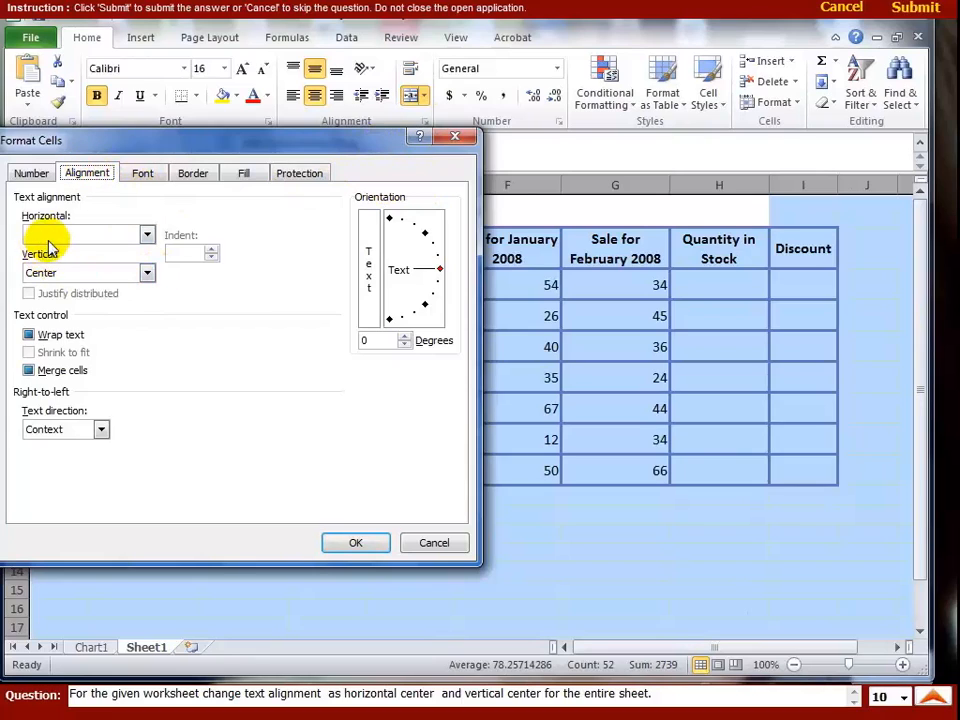
left_click(146, 234)
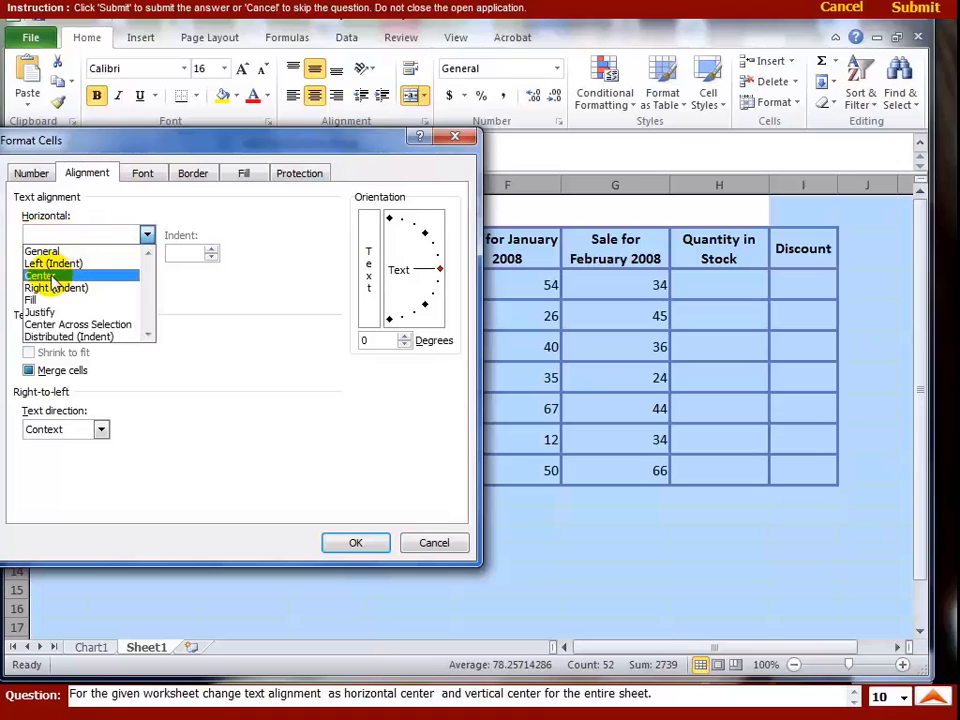
left_click(42, 275)
left_click(146, 273)
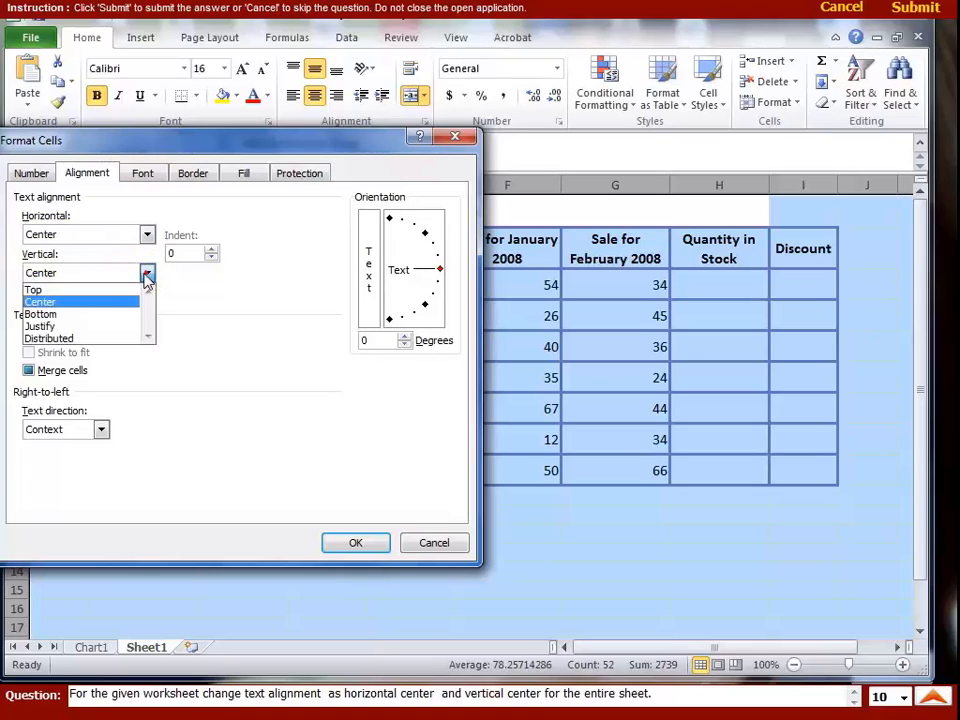
left_click(55, 303)
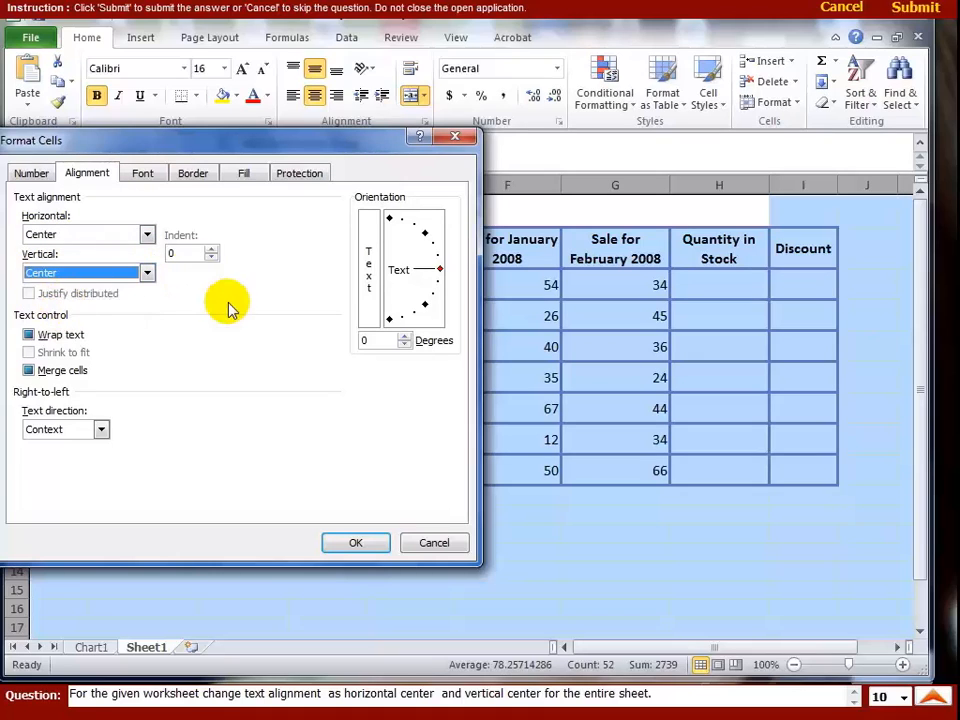
left_click(352, 544)
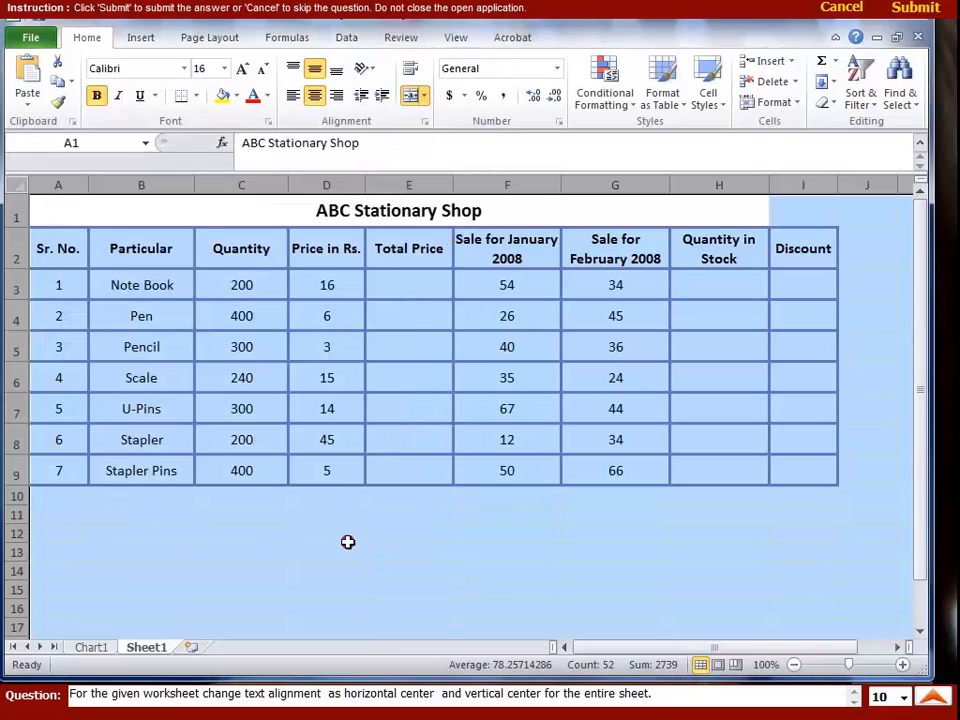
left_click(915, 10)
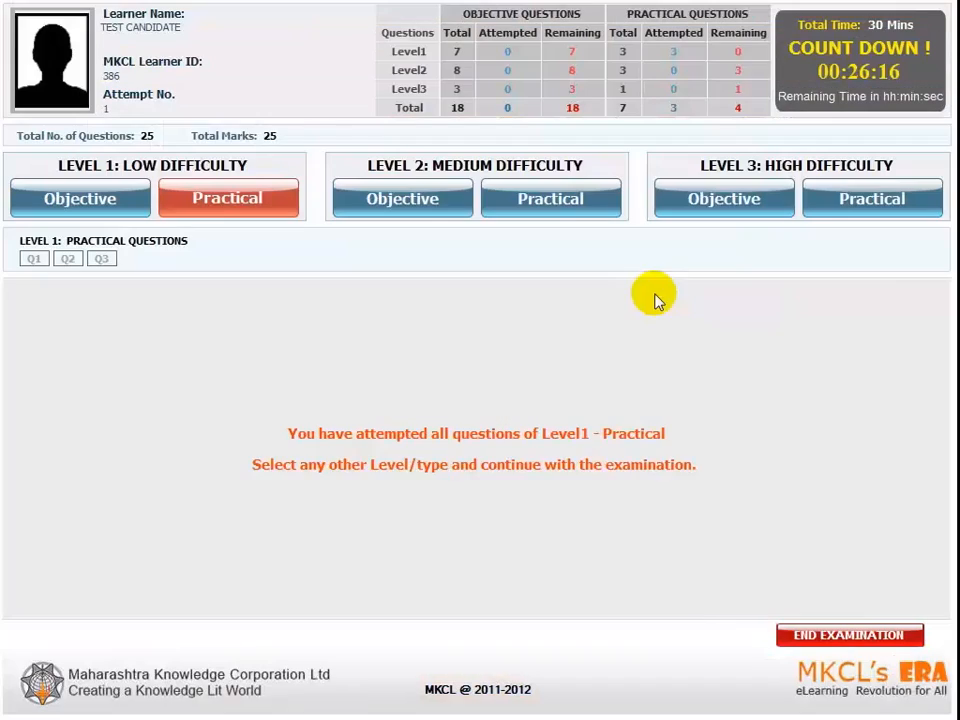
Launch the practical test for Level 2 Question 1 and check its task against the CET Marks Scored column.
left_click(550, 203)
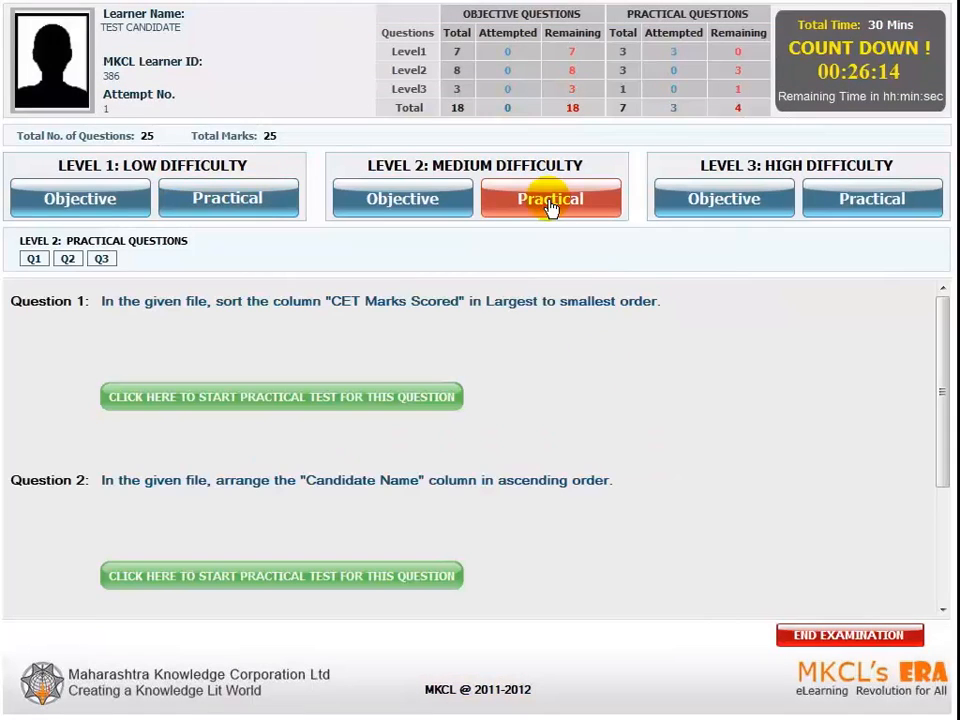
left_click(358, 398)
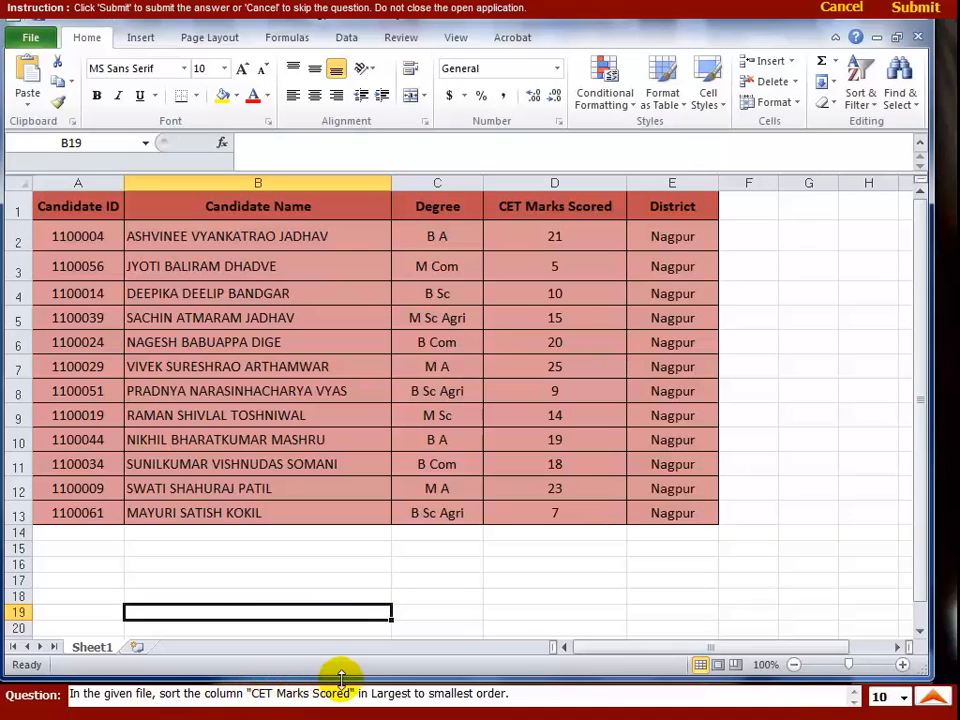
left_click(522, 209)
left_click(521, 183)
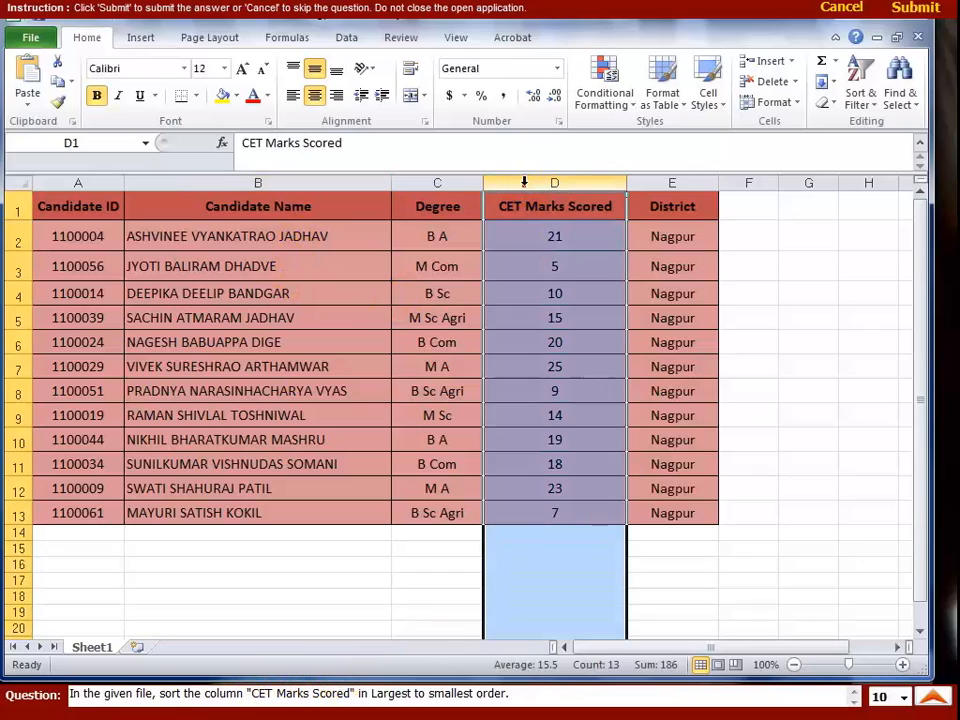
left_click(355, 387)
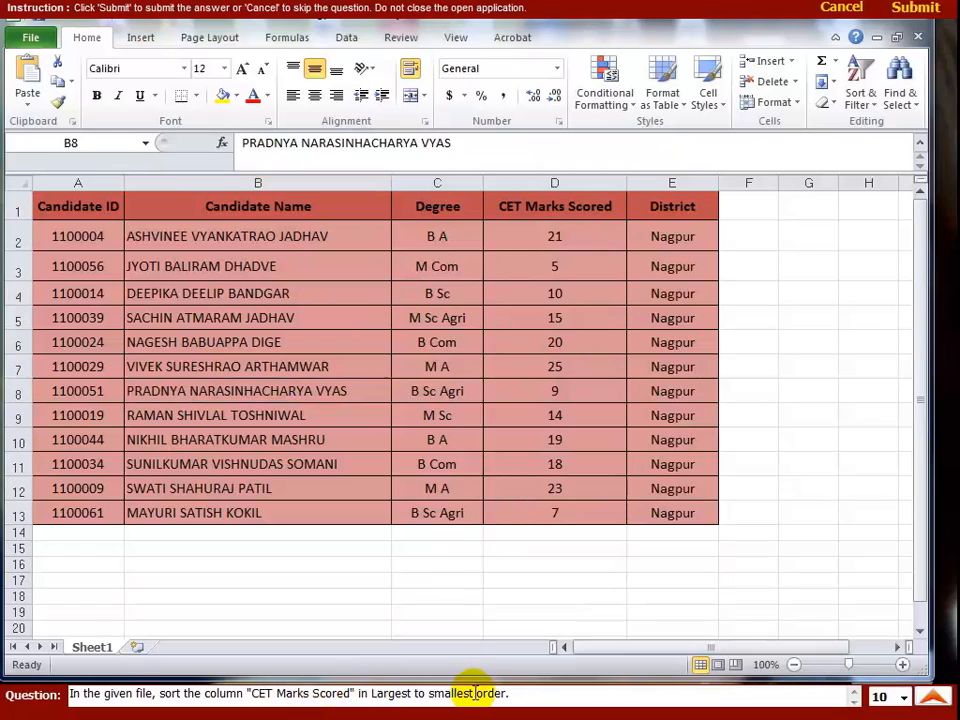
Custom-sort the table by CET Marks Scored on values from Largest to Smallest, and submit the answer.
left_click(543, 300)
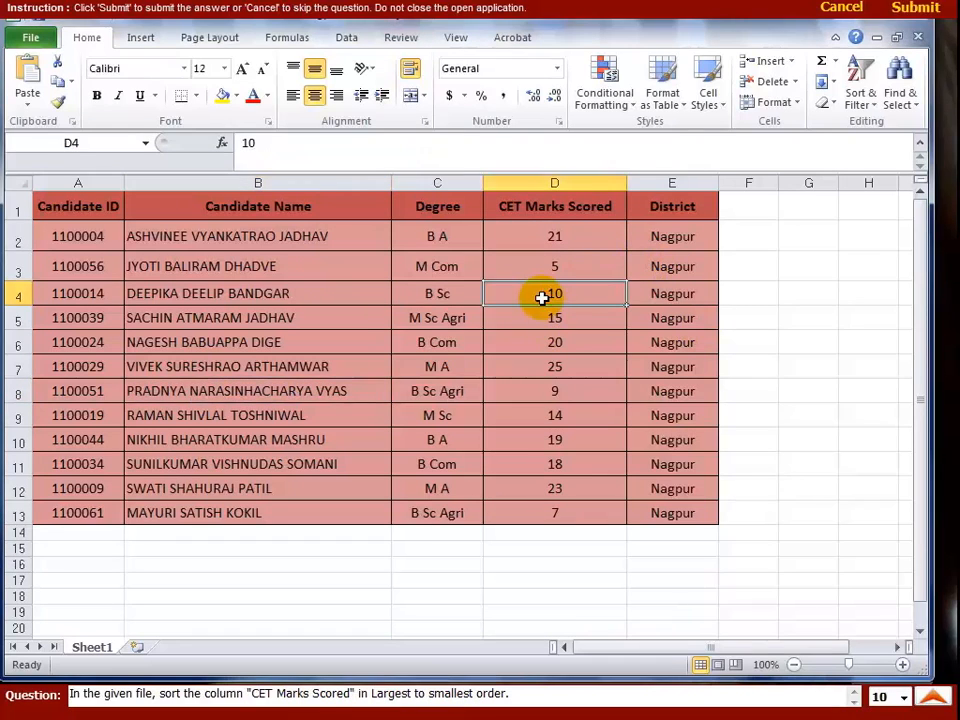
left_click(546, 343)
left_click(534, 320)
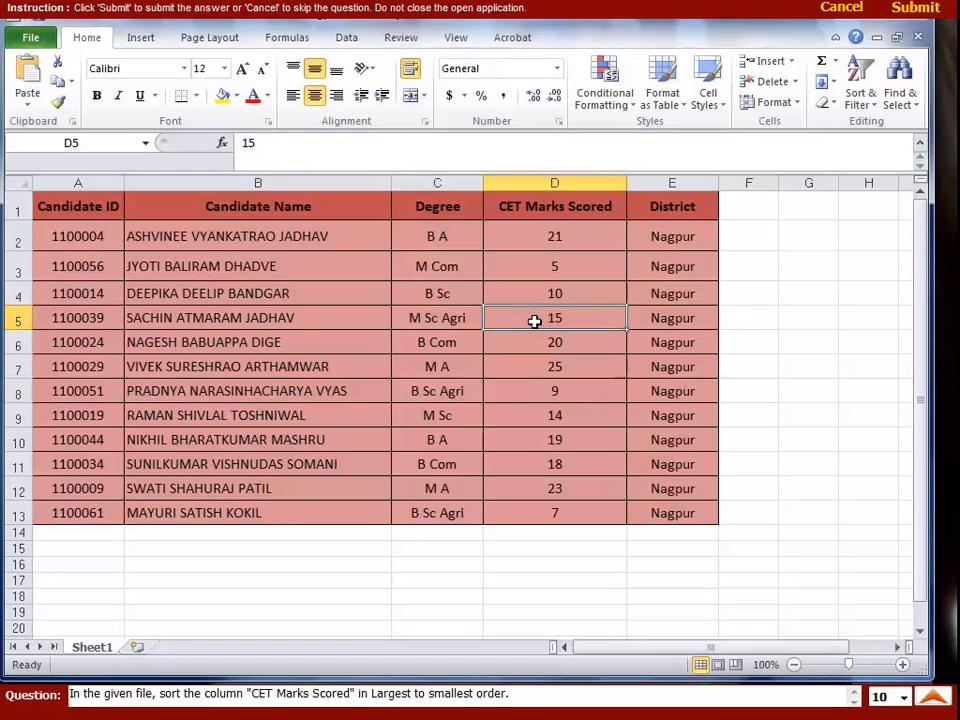
left_click(869, 108)
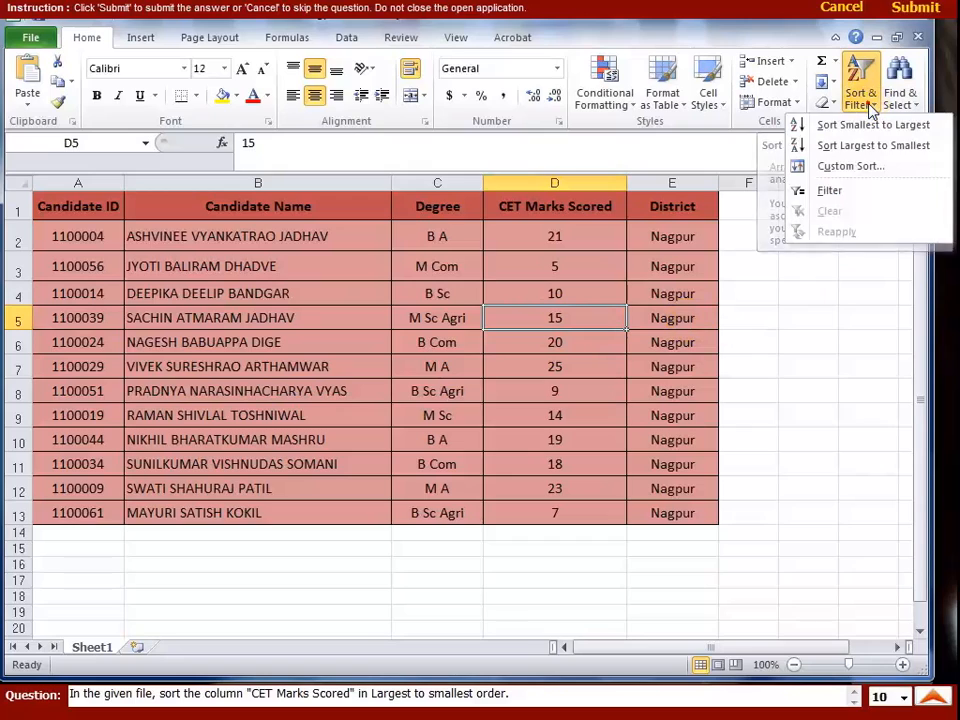
left_click(893, 170)
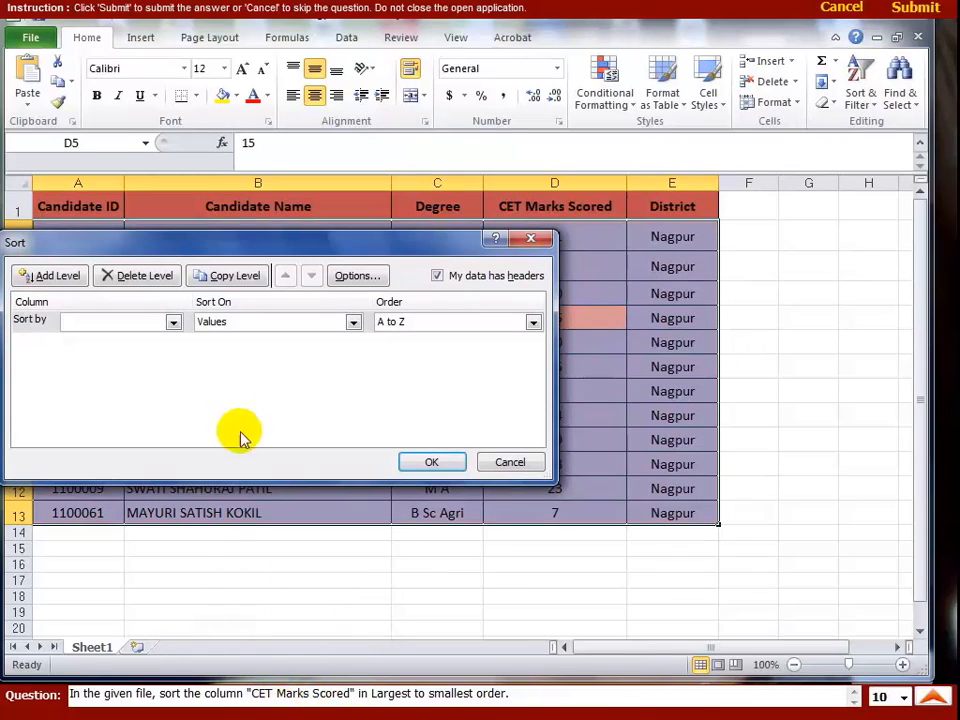
left_click(174, 323)
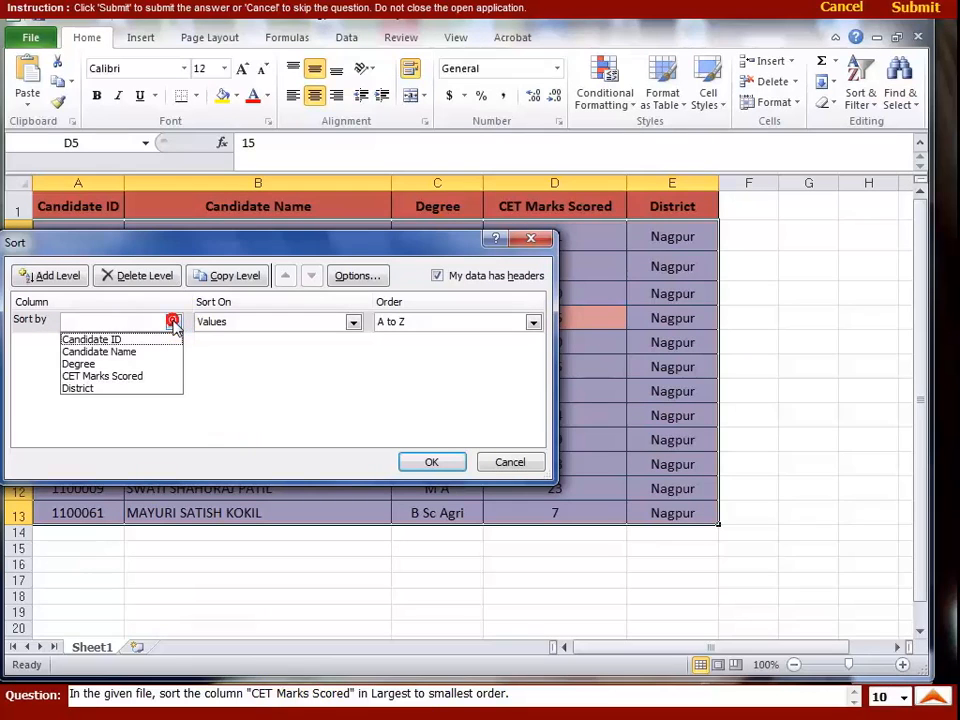
left_click(147, 381)
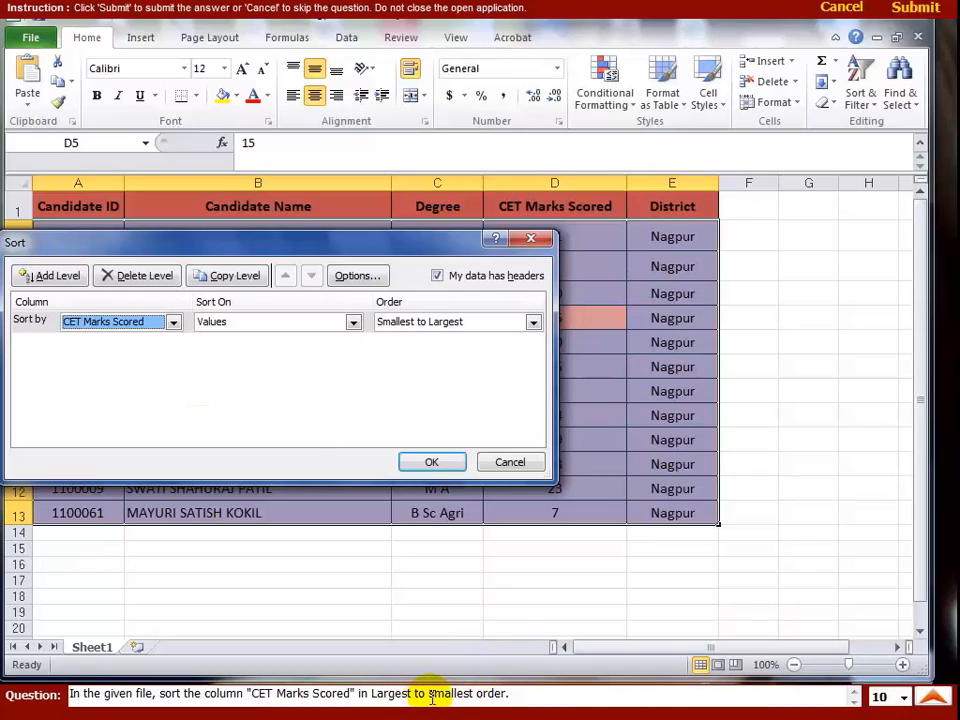
left_click(533, 323)
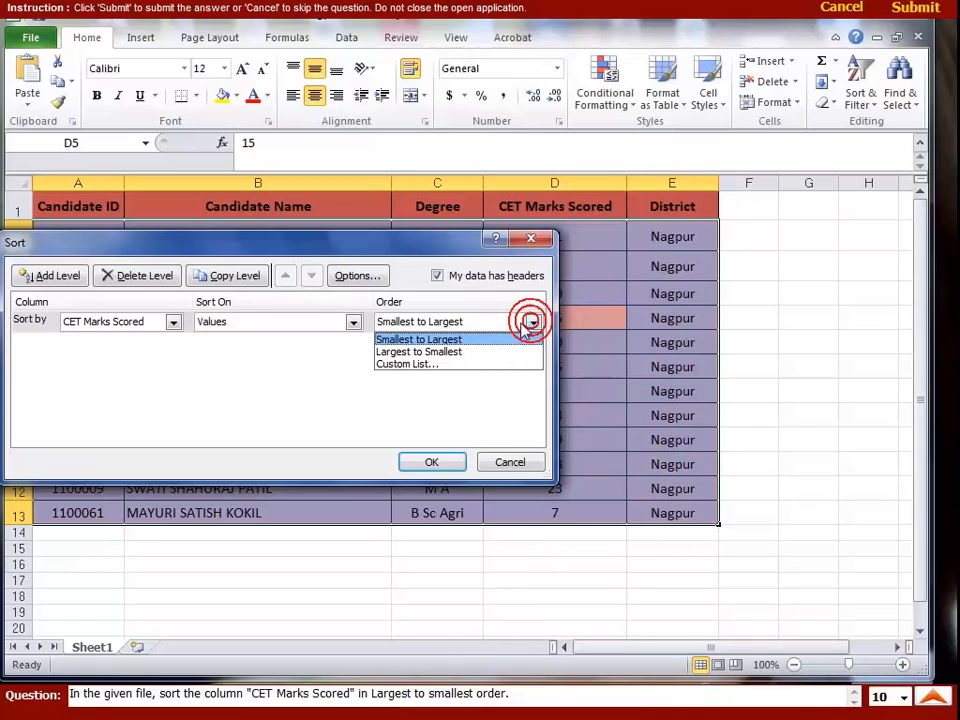
left_click(467, 356)
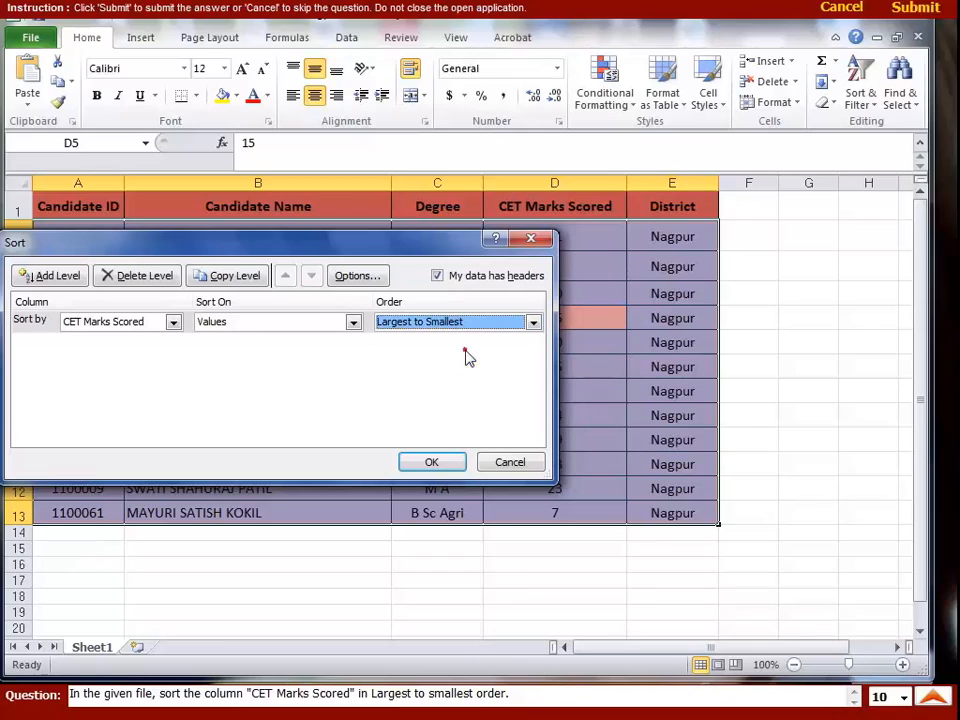
left_click(428, 465)
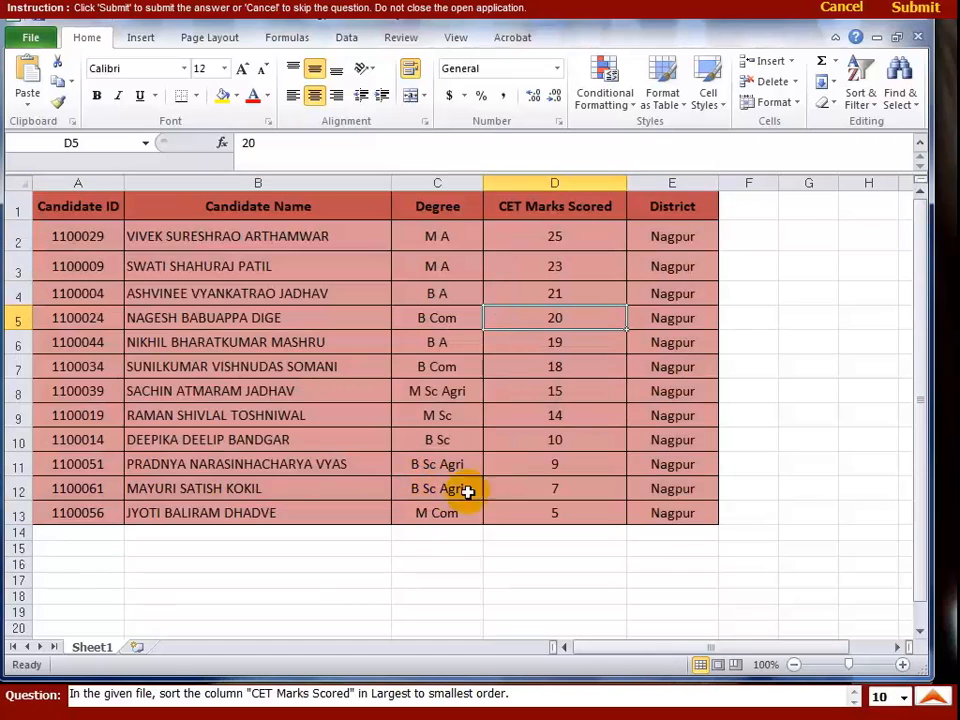
left_click(911, 12)
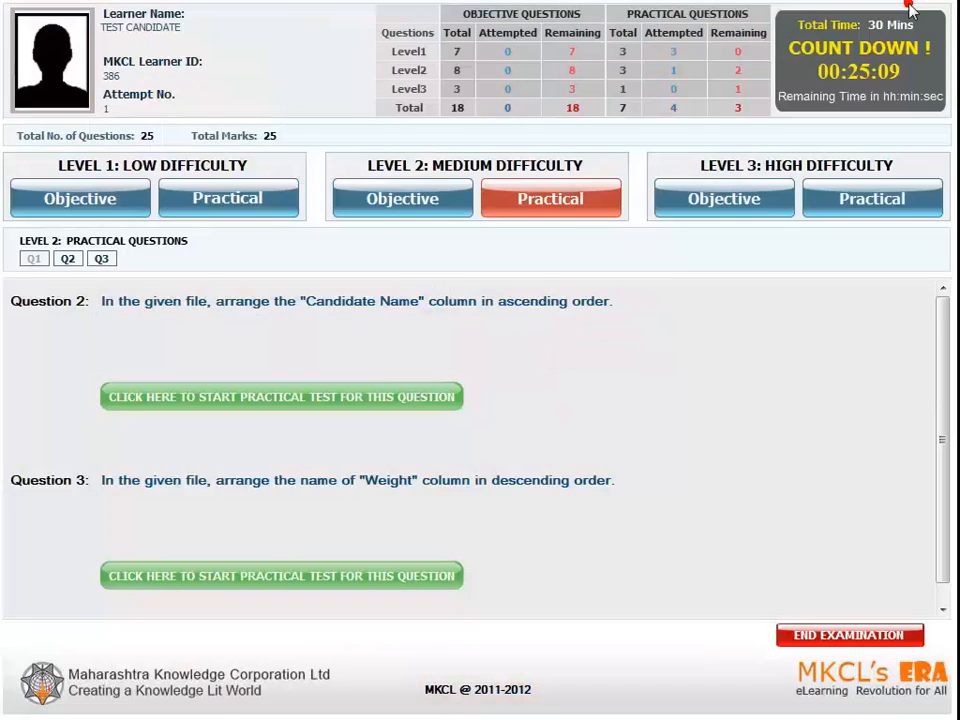
Launch the practical test for Level 2 Question 2 and check its task against the Candidate Name column.
left_click(313, 392)
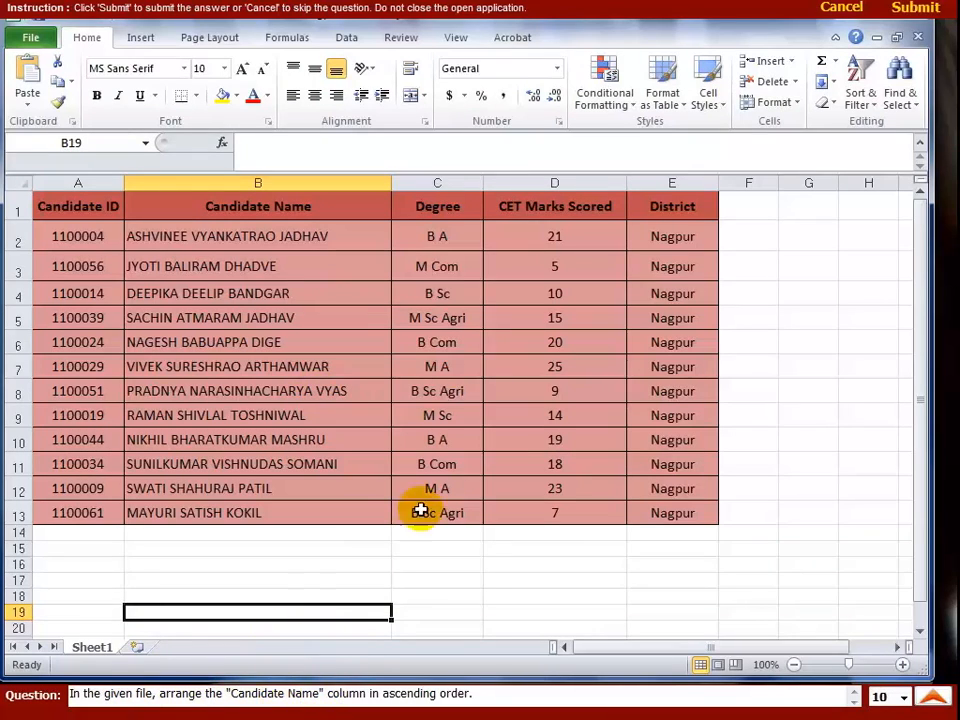
left_click(279, 205)
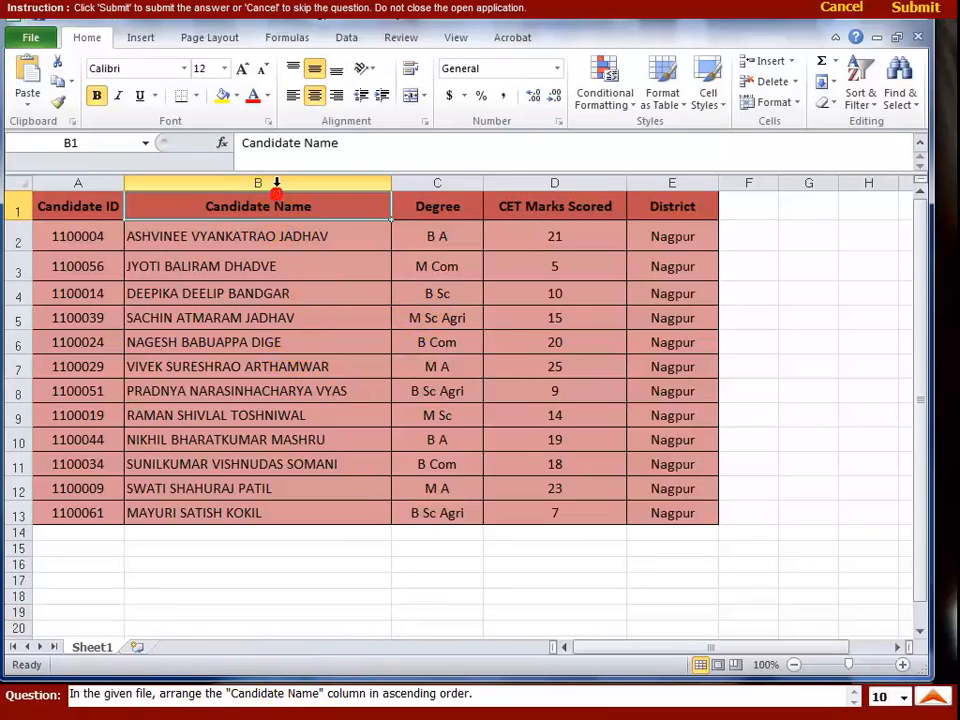
left_click(277, 183)
left_click(357, 584)
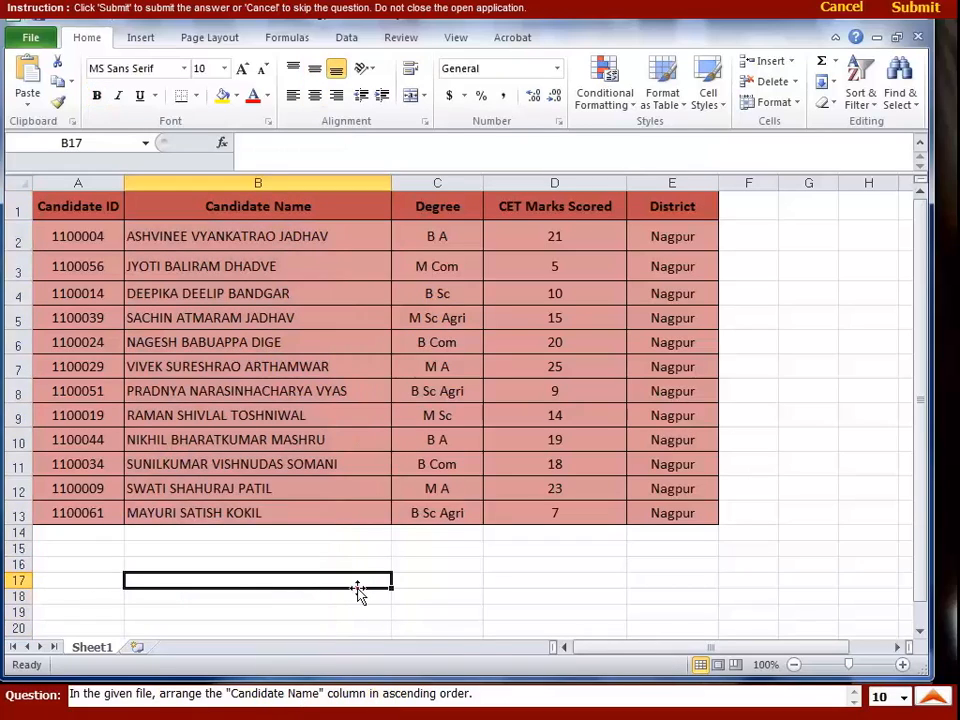
Custom-sort the table by Candidate Name on values in A to Z order, and submit the answer.
left_click(228, 319)
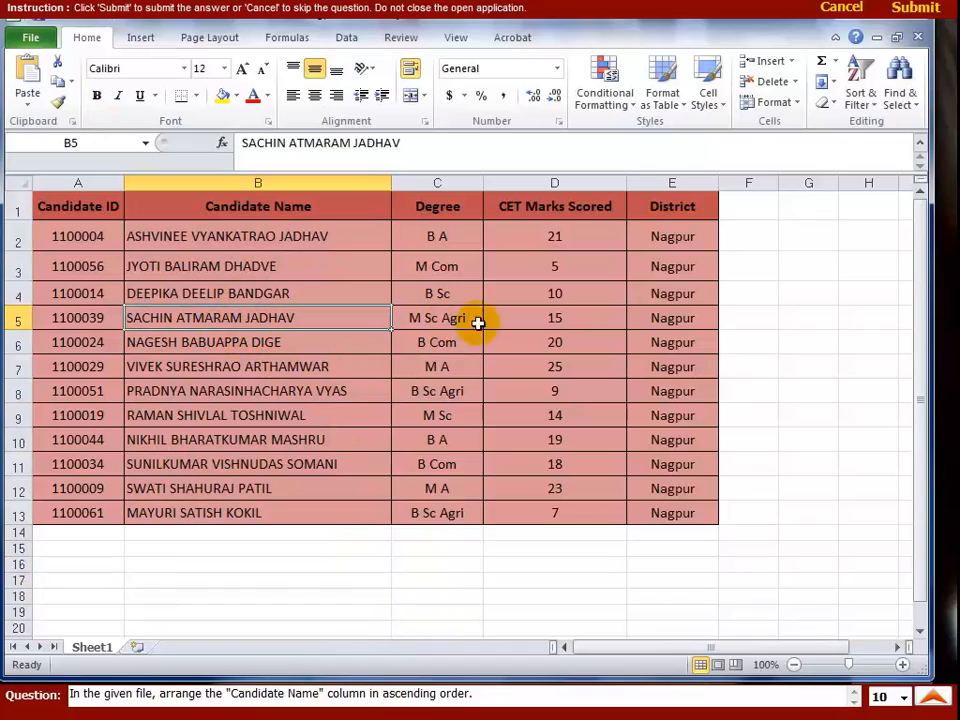
left_click(862, 103)
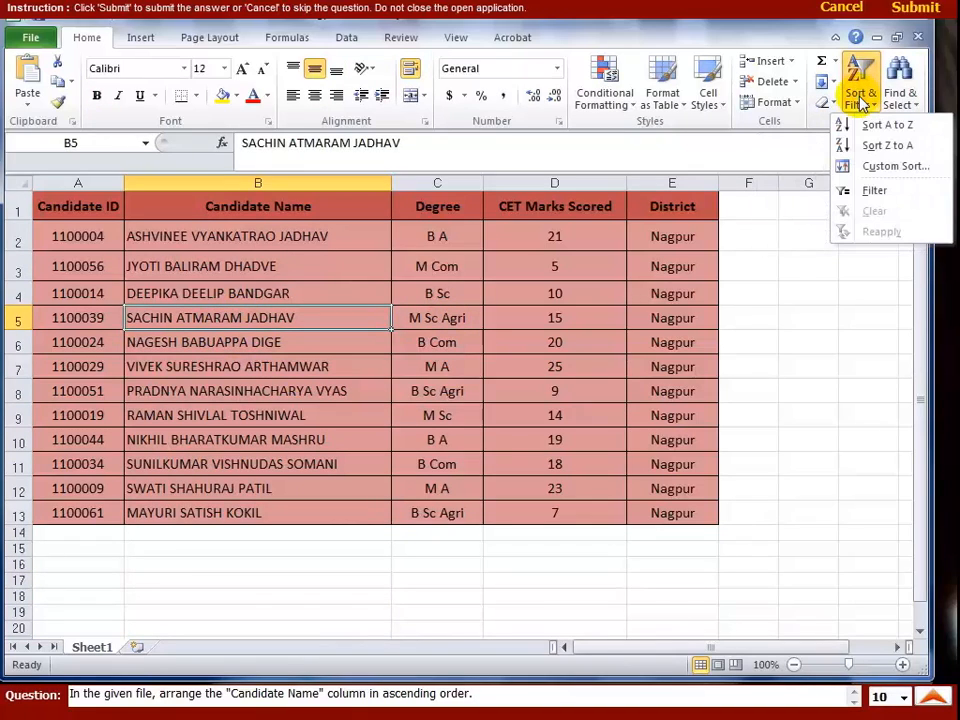
left_click(845, 166)
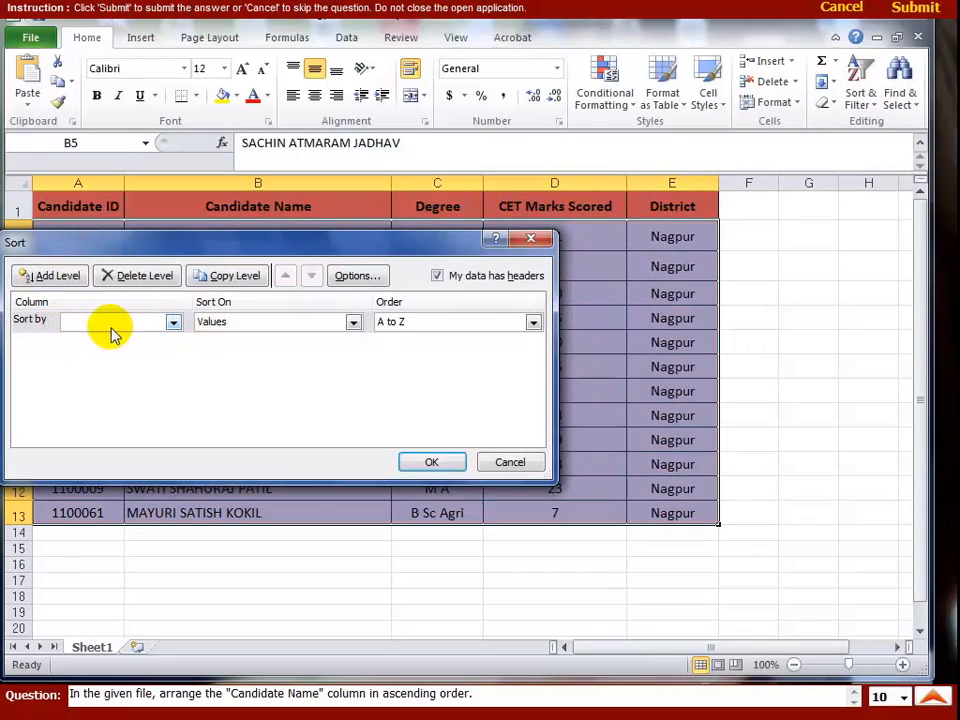
left_click(172, 322)
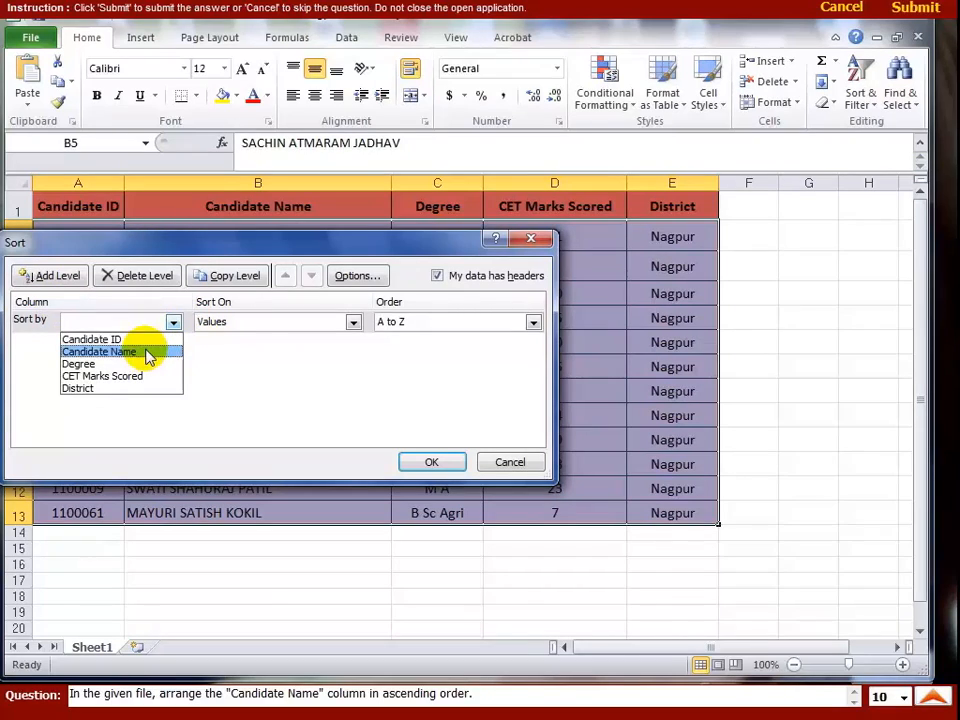
left_click(148, 355)
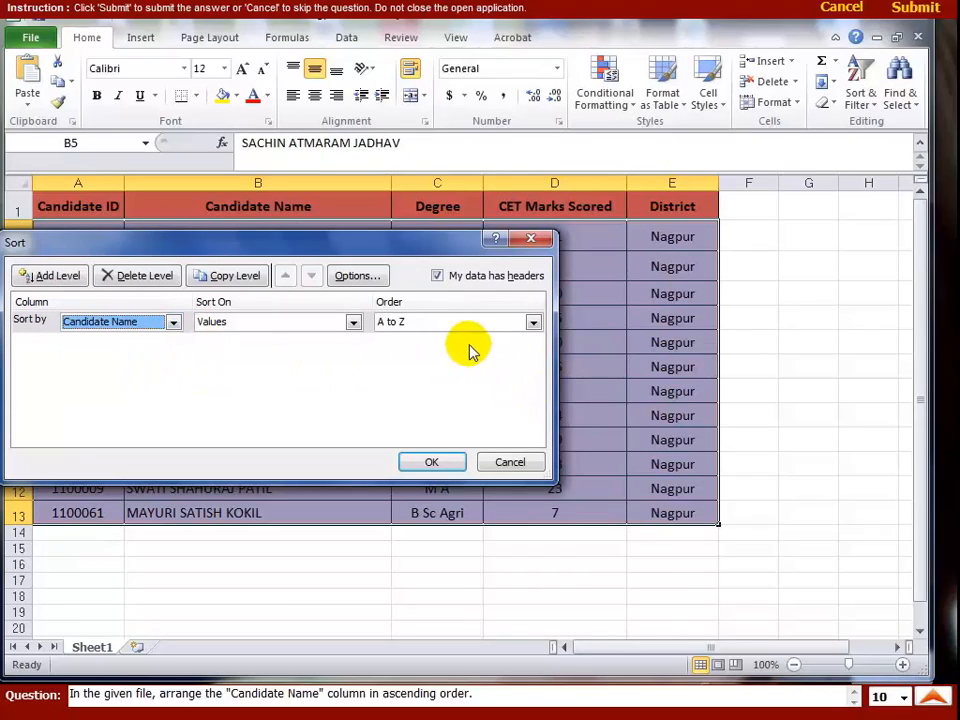
left_click(533, 323)
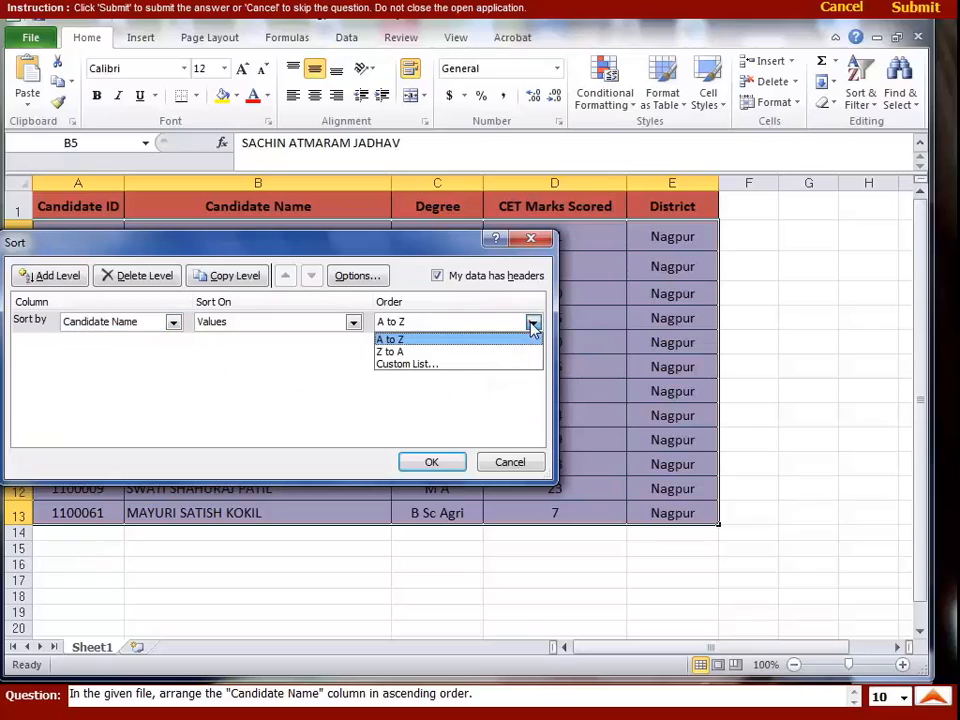
left_click(403, 342)
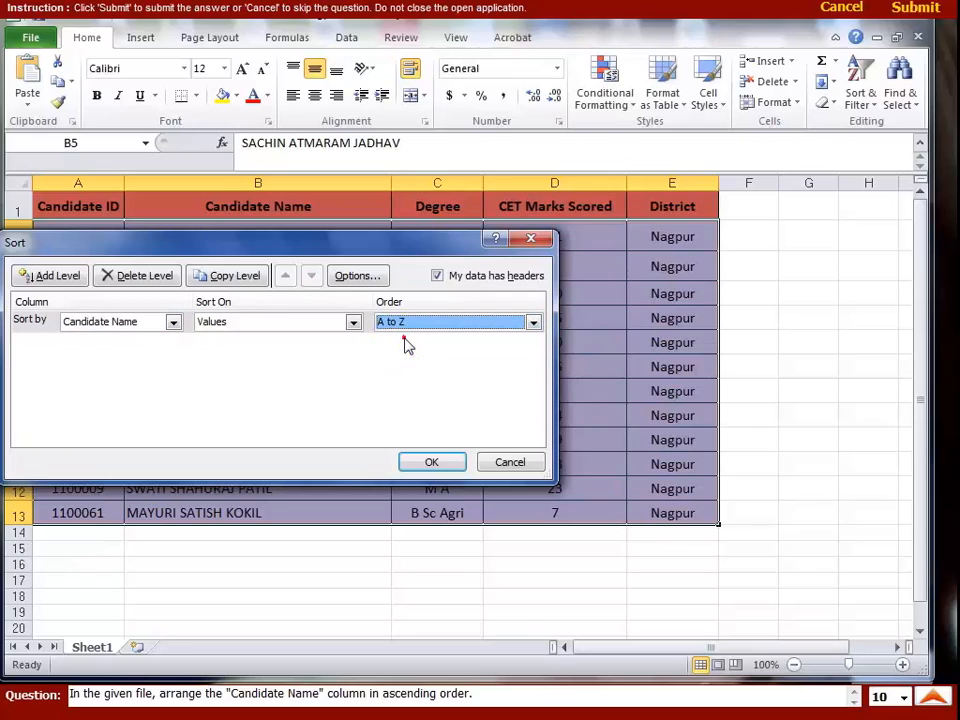
left_click(440, 463)
left_click(911, 10)
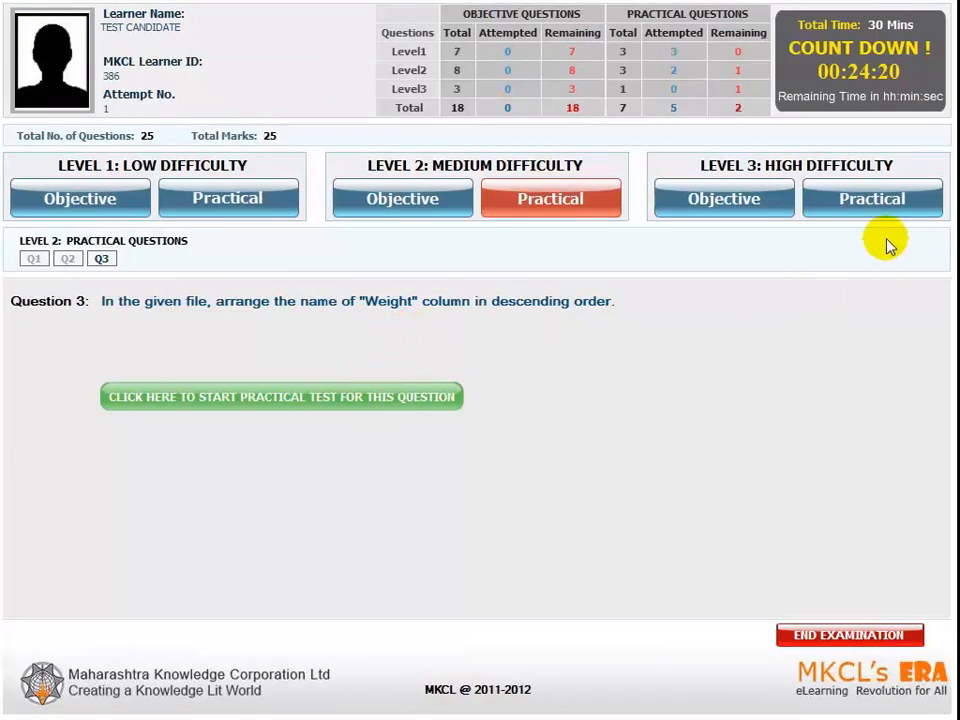
Launch the practical test for Level 3 Question 1 and open the Chart1 sheet containing the column chart.
left_click(822, 205)
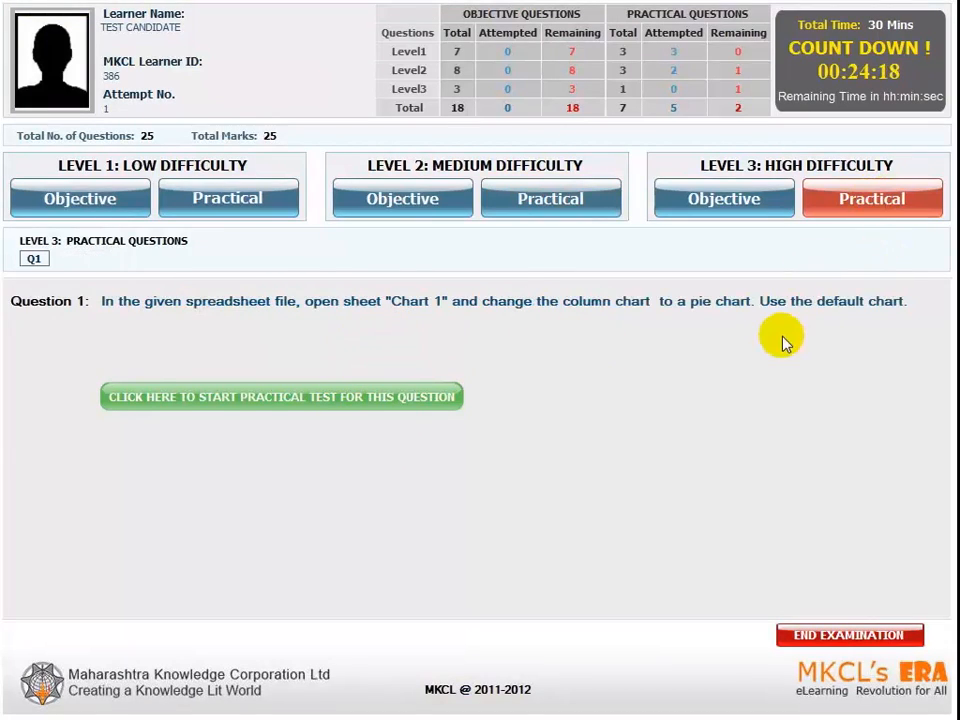
left_click(320, 396)
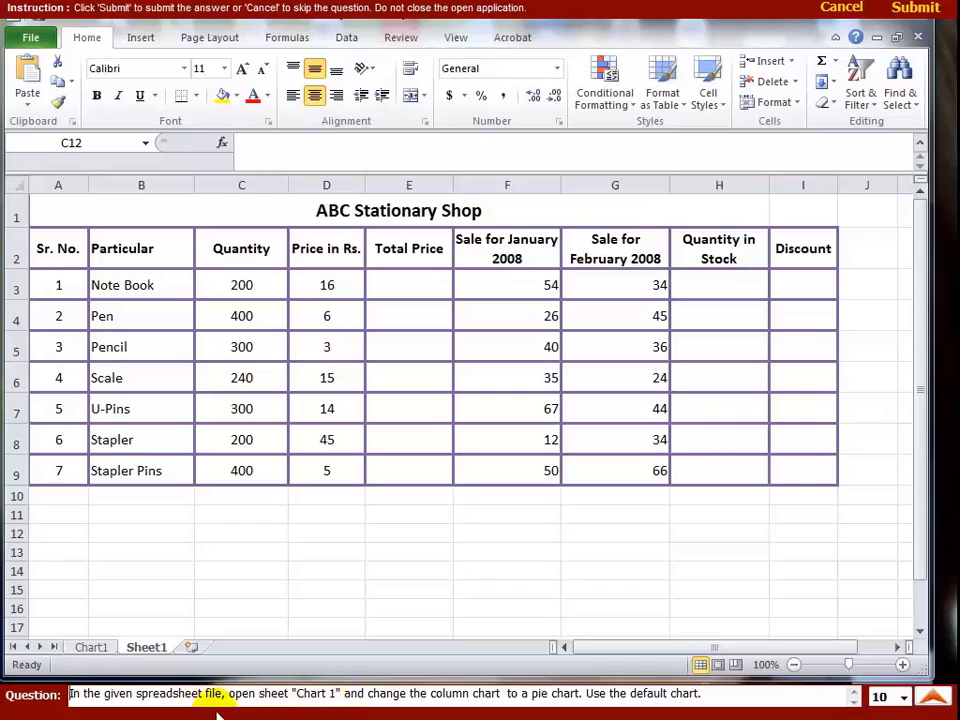
left_click(90, 647)
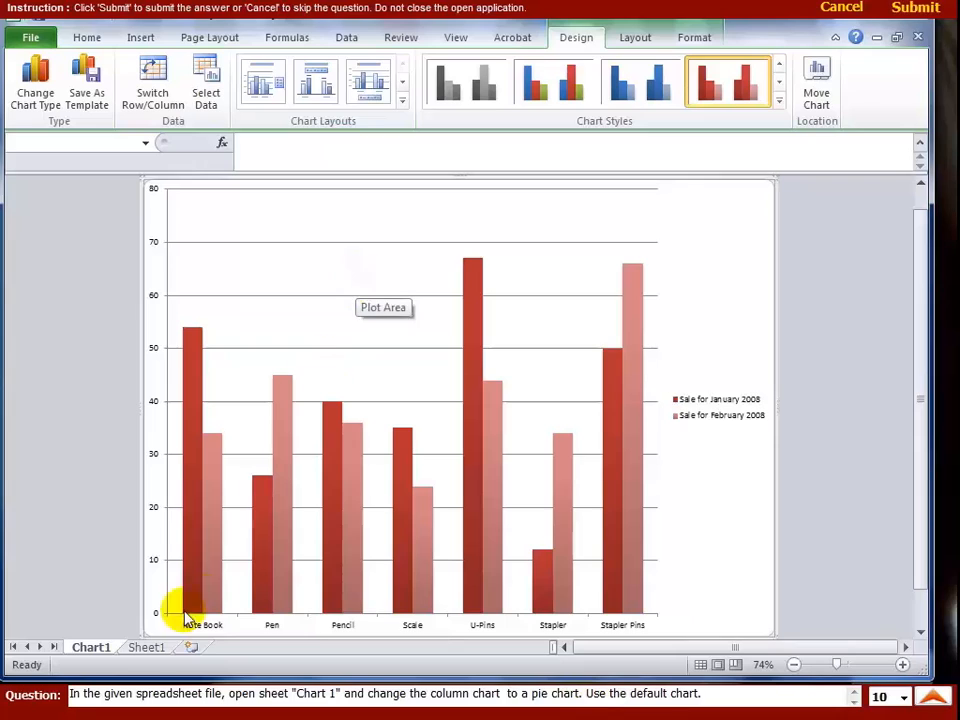
Change the Chart1 column chart to the basic pie type, set that type as the default chart, and submit the answer.
left_click(410, 279)
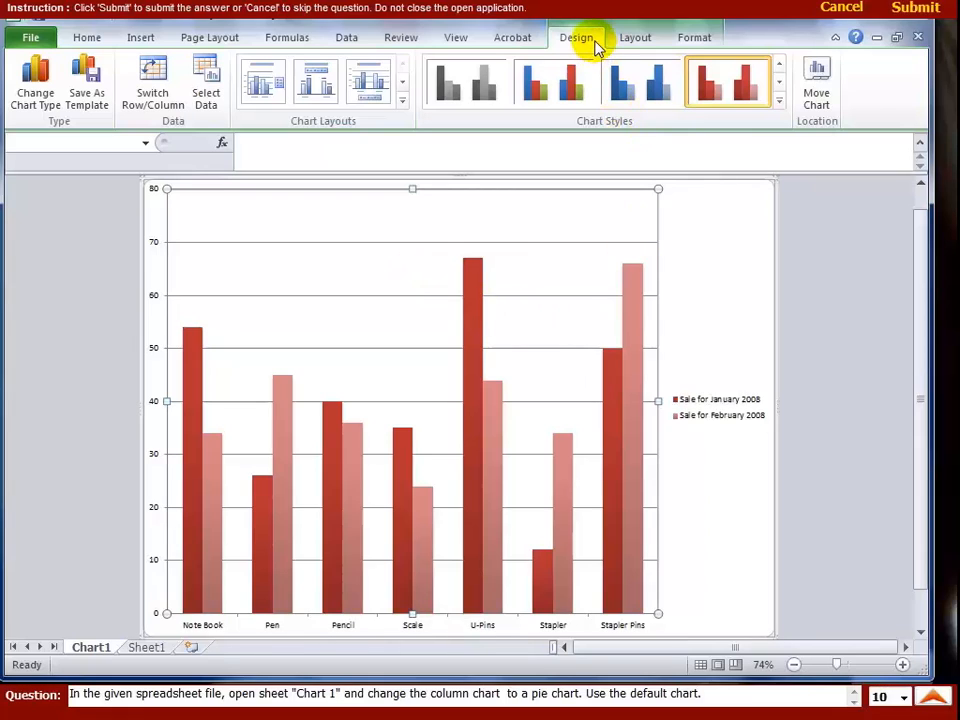
left_click(40, 82)
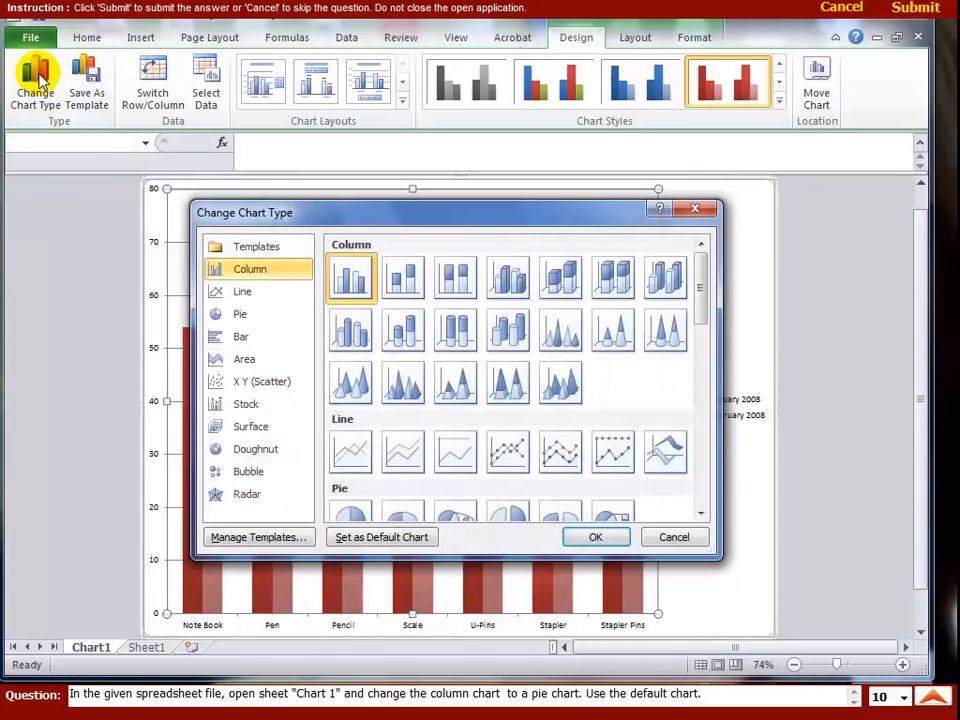
left_click(246, 316)
left_click(249, 318)
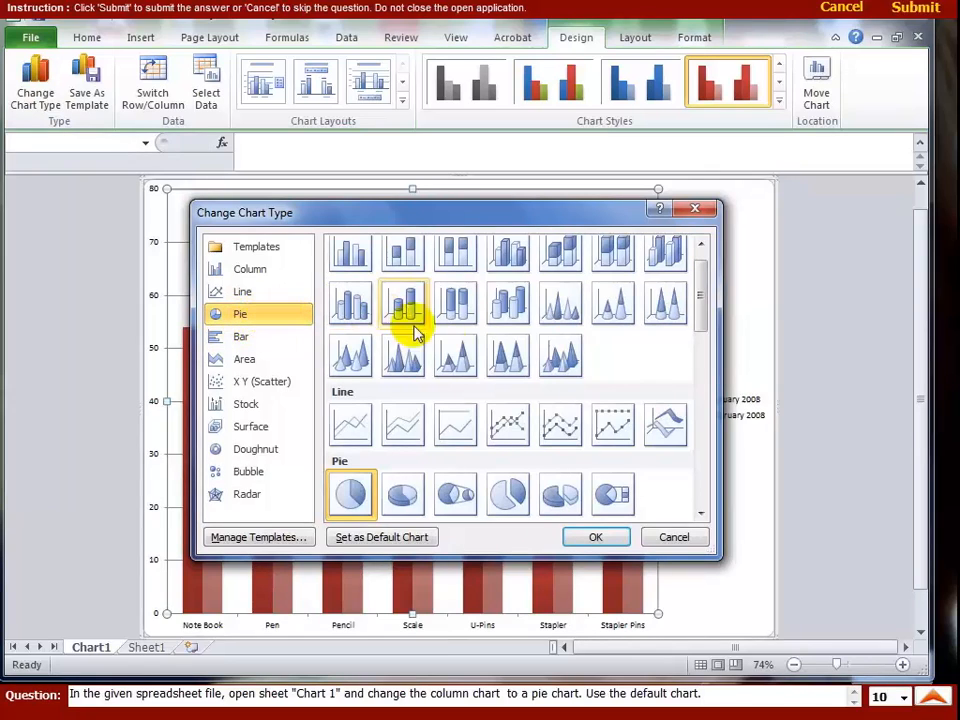
left_click(370, 540)
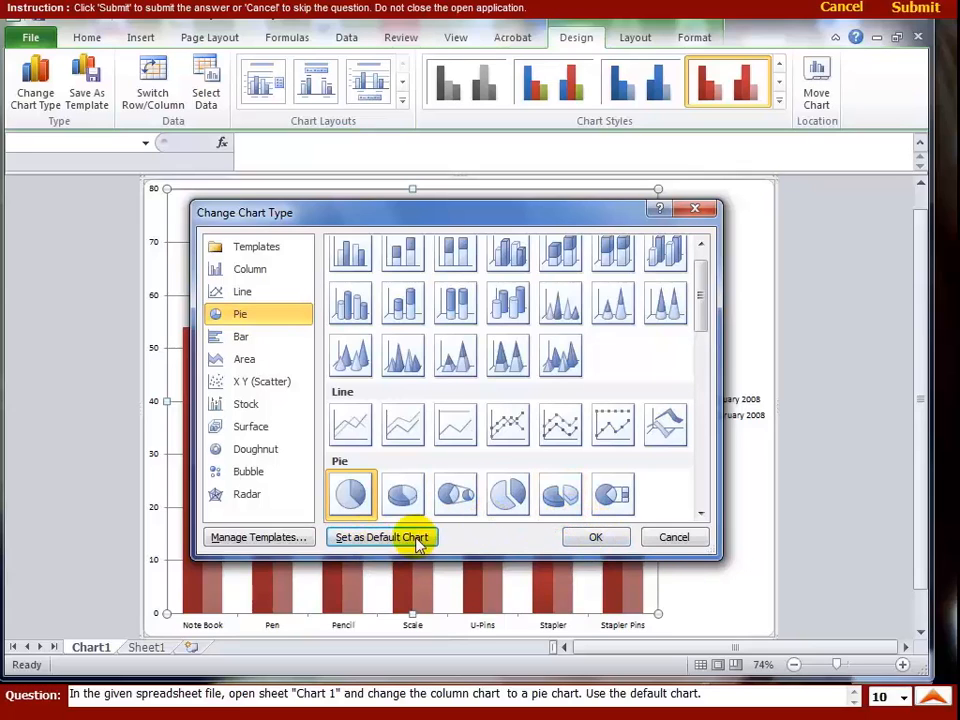
left_click(377, 537)
left_click(592, 542)
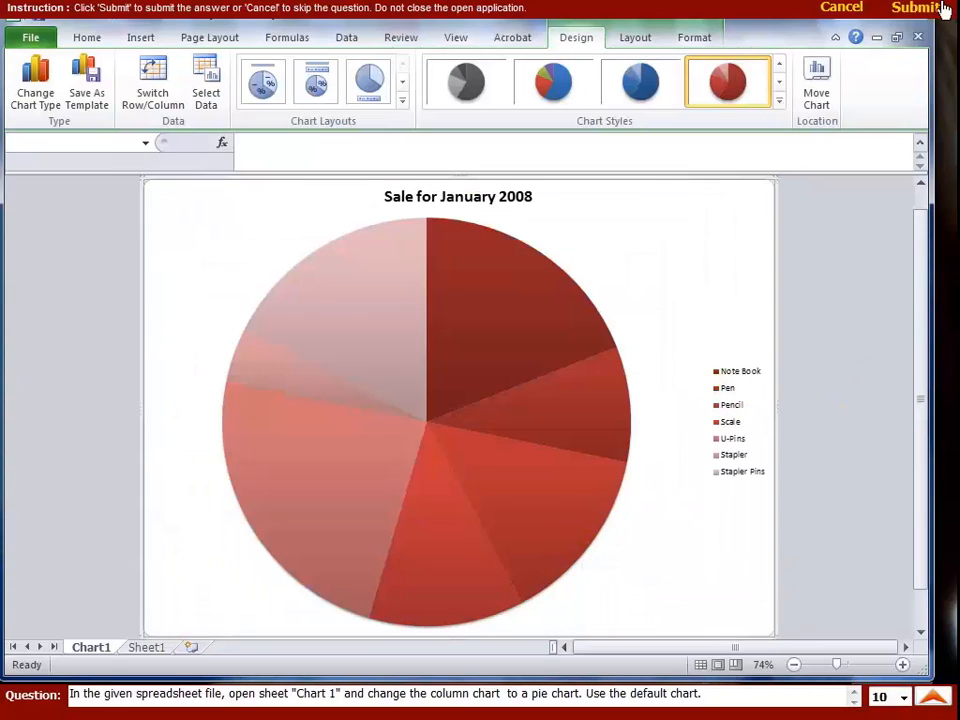
left_click(916, 9)
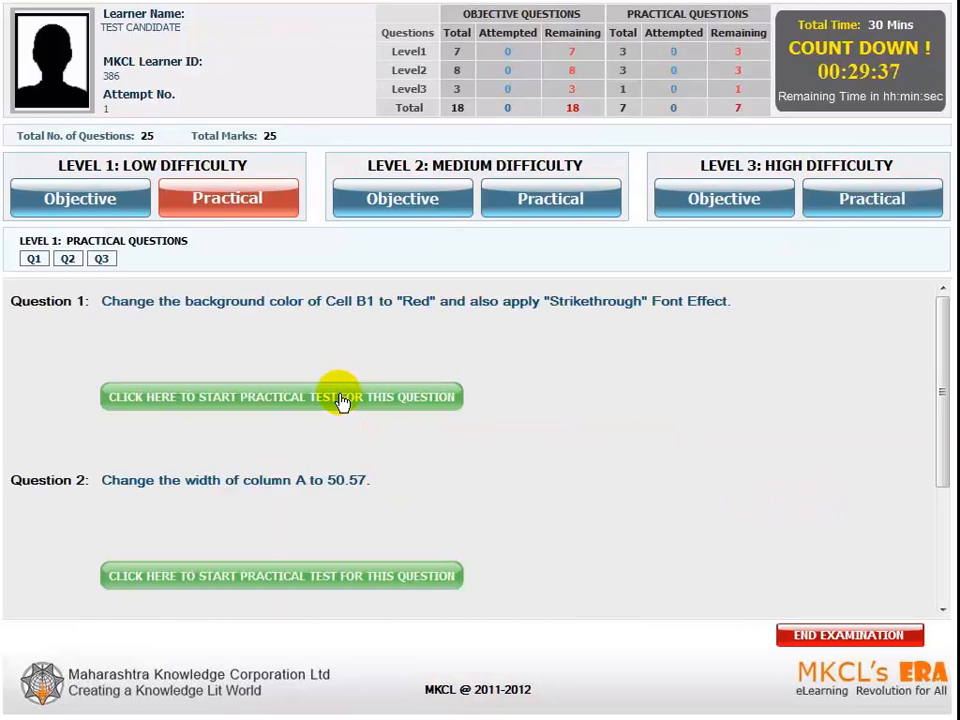
Launch the practical test for Level 1 Question 1 and fill cell B1 with the standard red color.
left_click(340, 398)
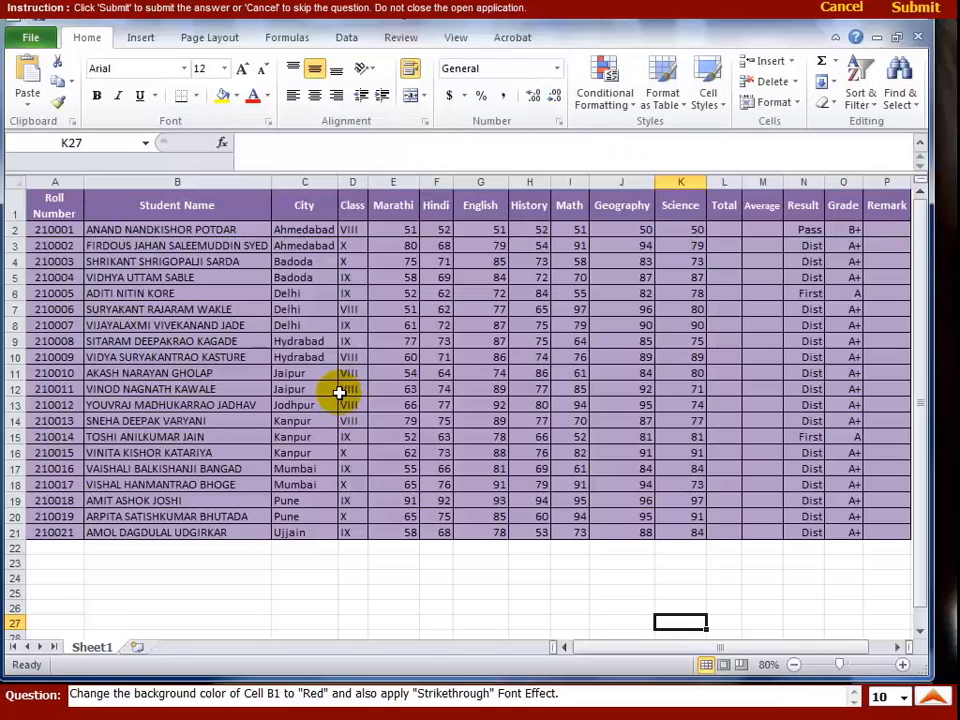
left_click(186, 607)
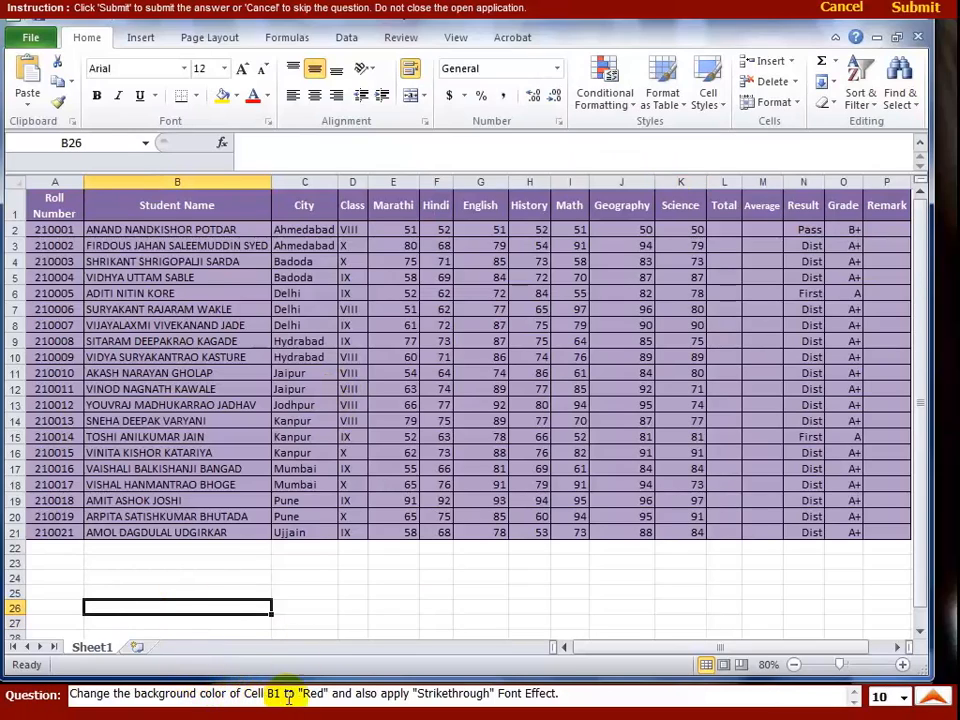
left_click(172, 206)
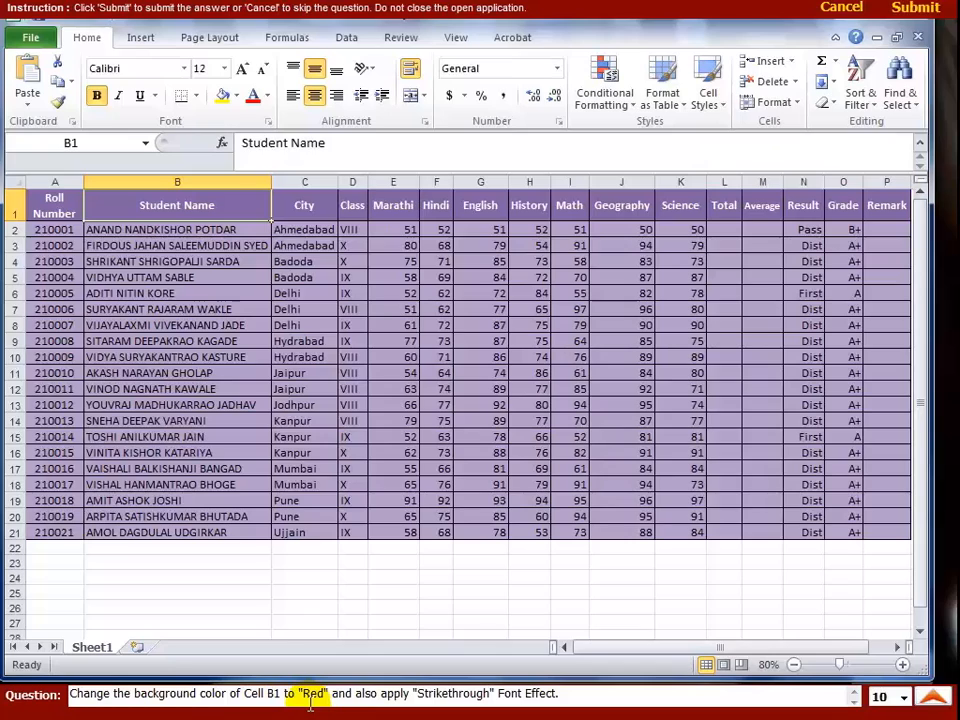
left_click(237, 96)
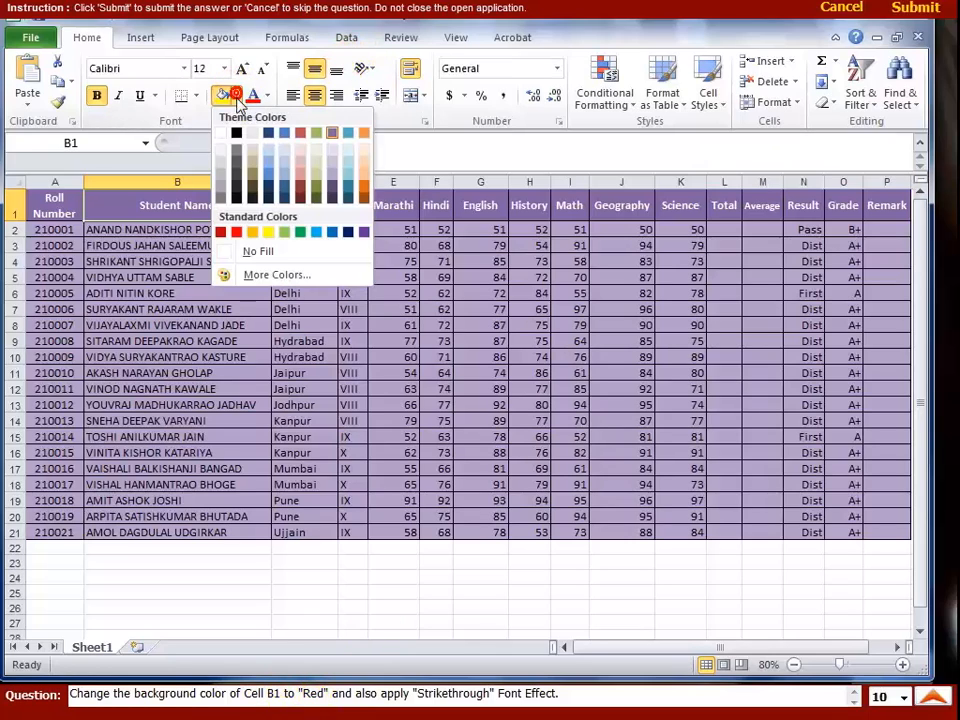
left_click(237, 233)
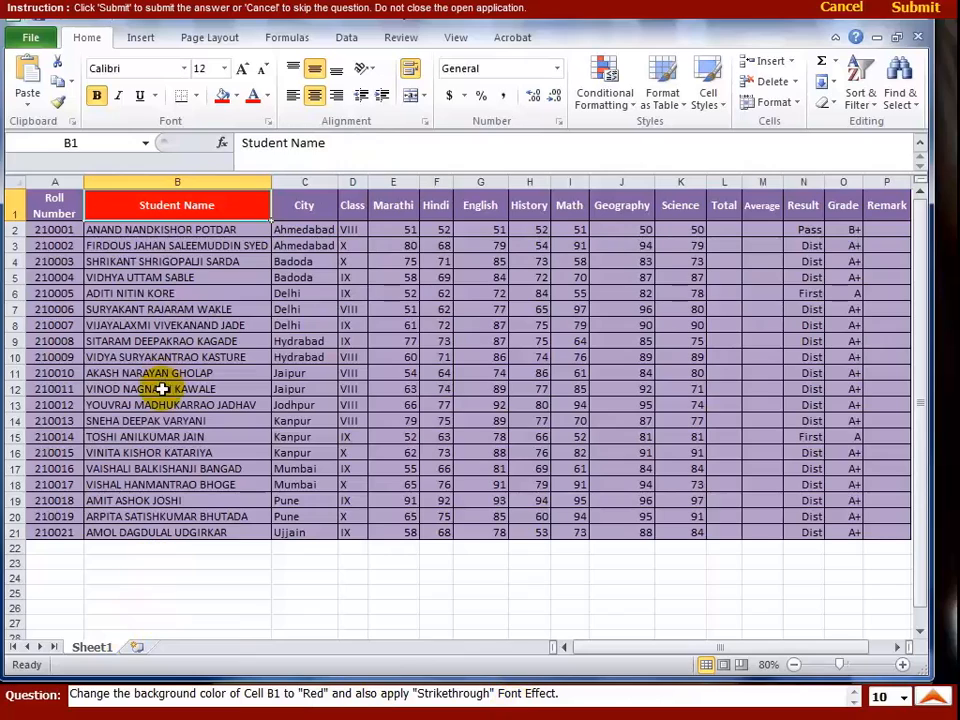
Apply the Strikethrough font effect to cell B1 and submit the answer.
left_click(270, 127)
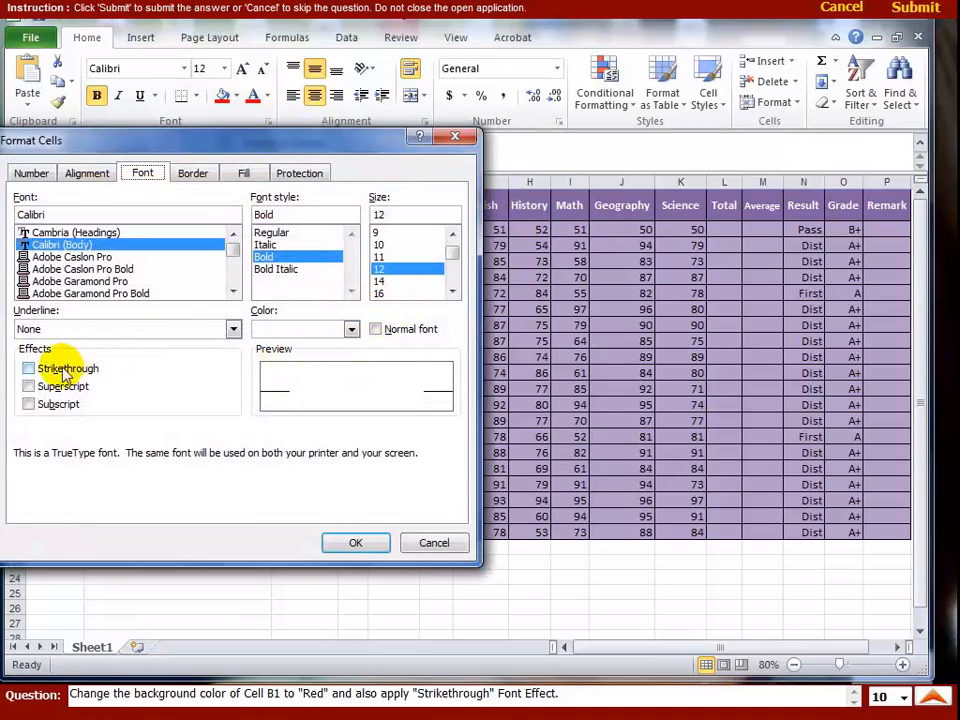
left_click(28, 368)
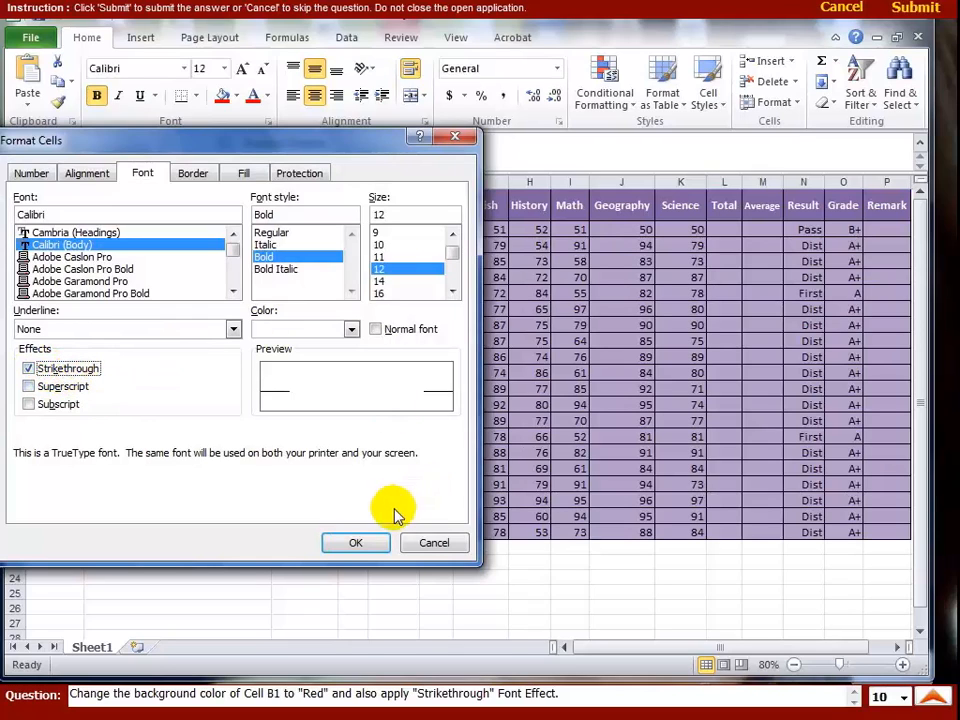
left_click(347, 544)
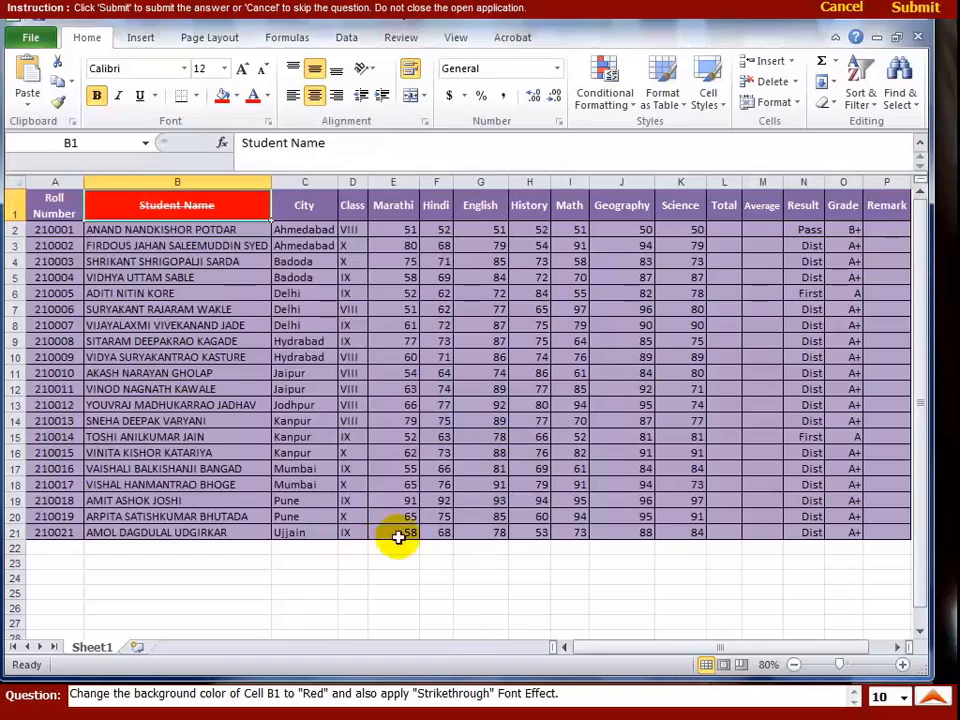
left_click(912, 8)
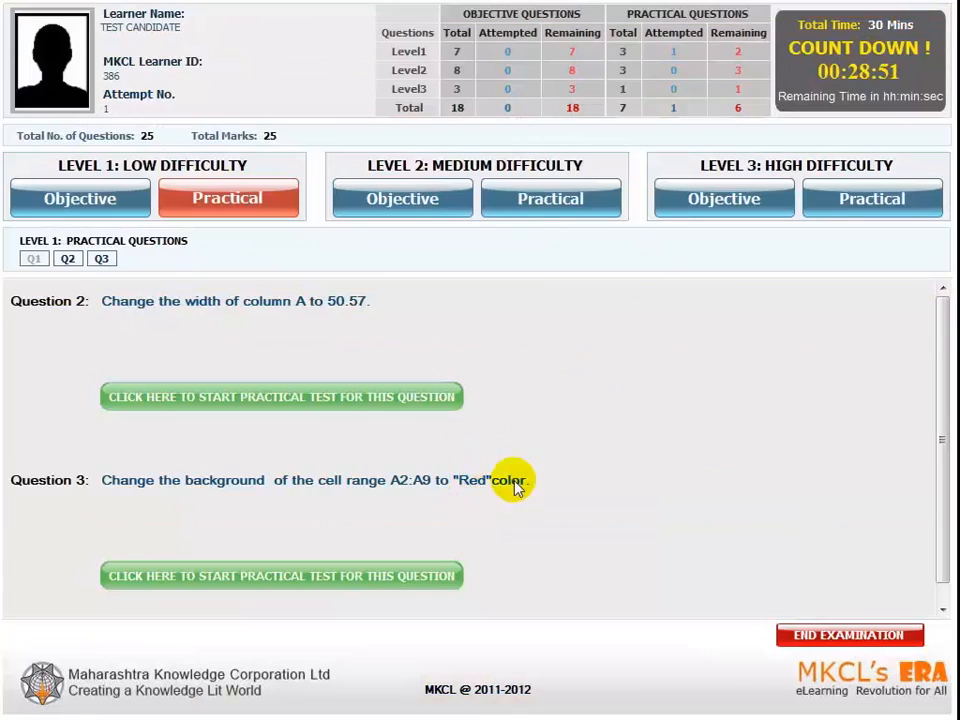
Launch the practical test for Level 2 Question 2 and check which cell its task names for the maximum sale.
left_click(548, 197)
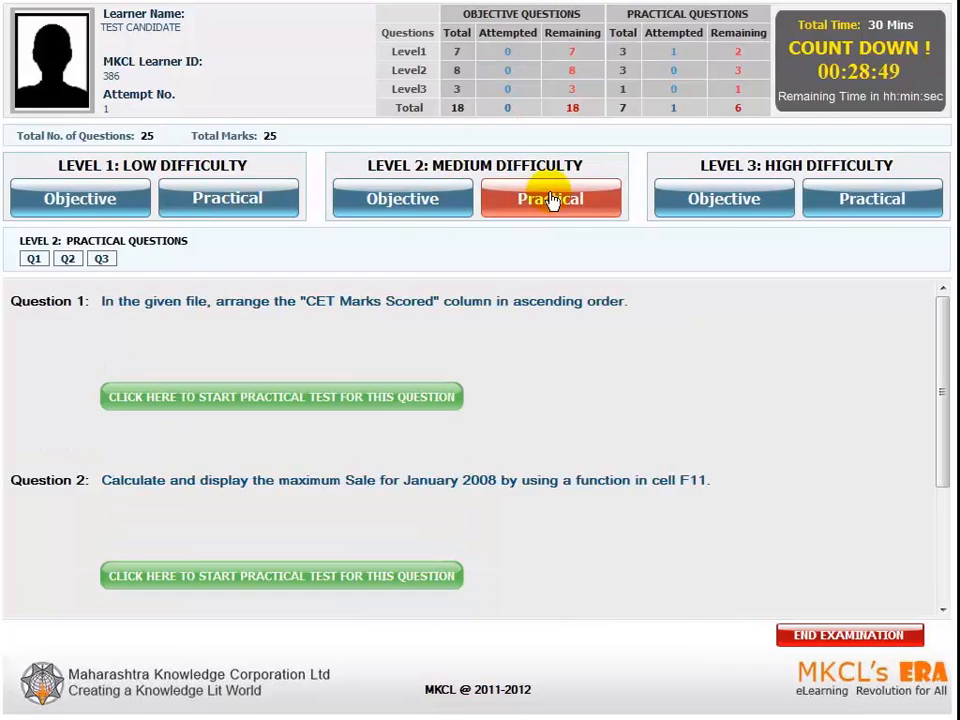
left_click(343, 575)
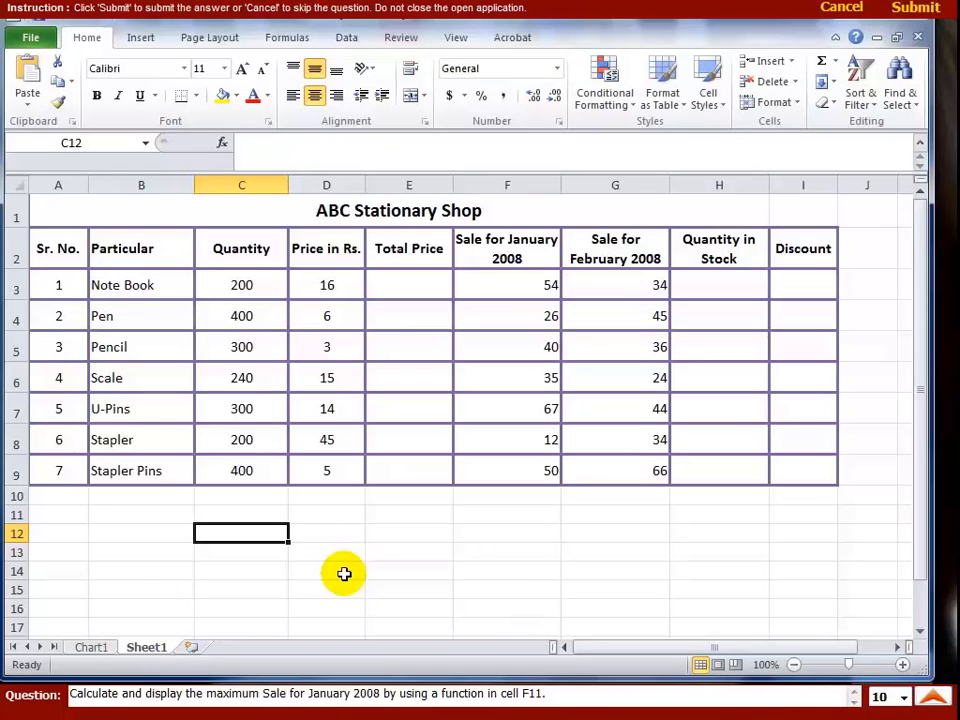
left_click(137, 694)
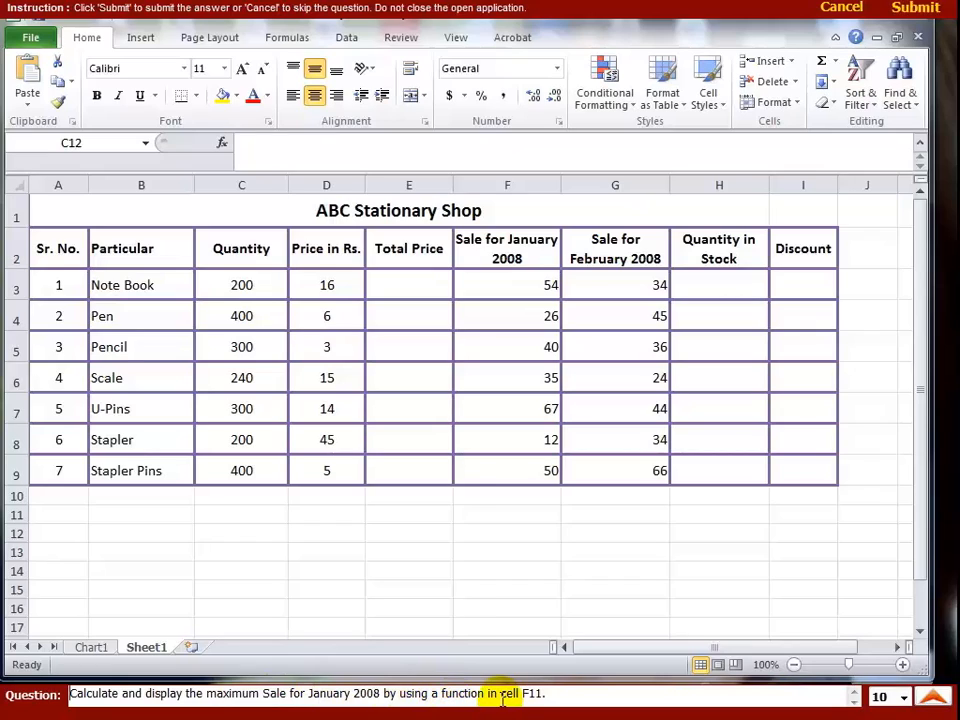
left_click_drag(499, 693, 598, 694)
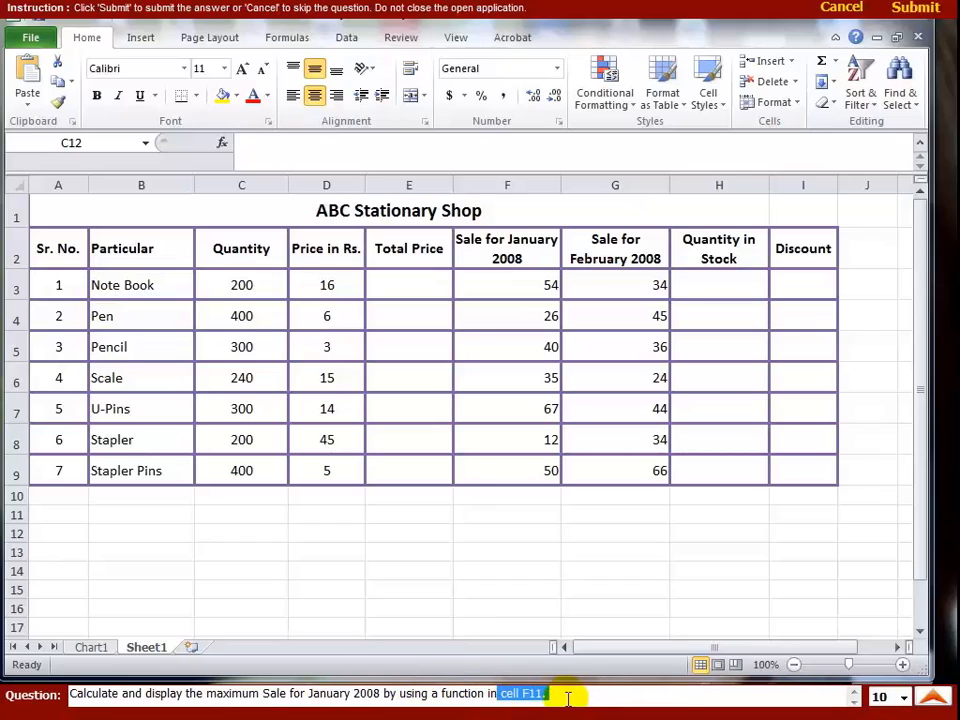
left_click(564, 692)
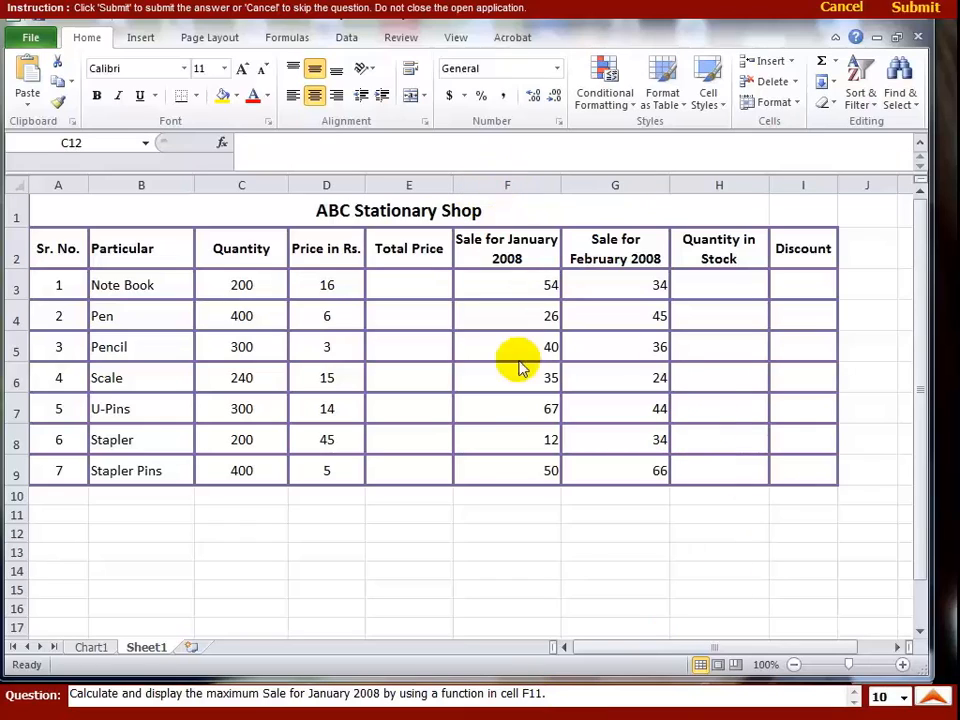
Calculate the maximum Sale for January 2008 in cell F11 with =MAX(F3:F9), and submit the answer.
left_click(504, 531)
left_click(504, 517)
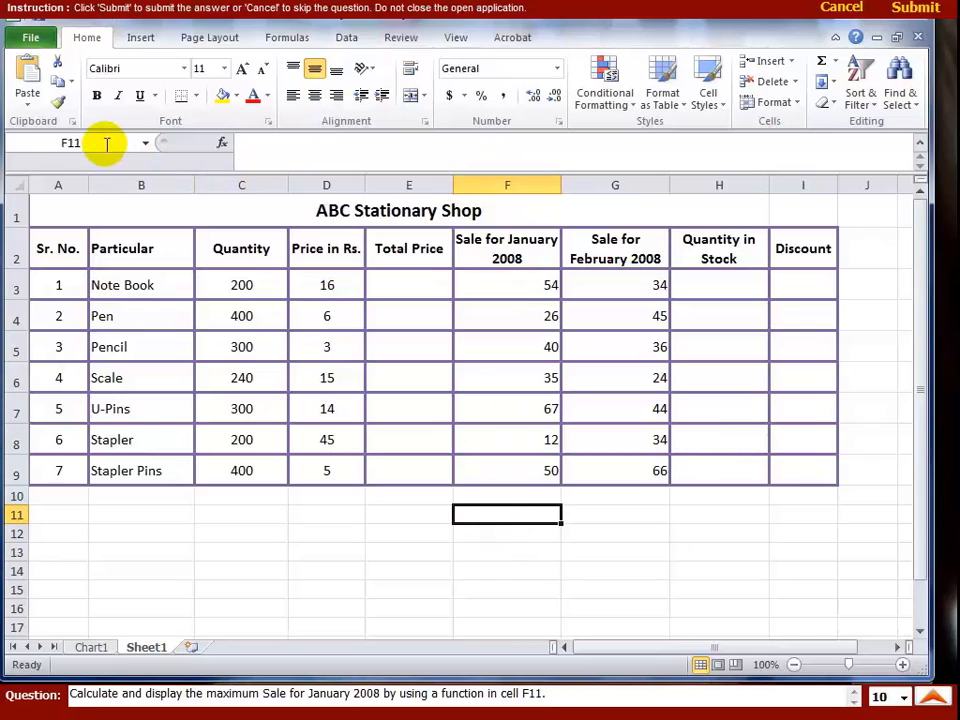
left_click(519, 378)
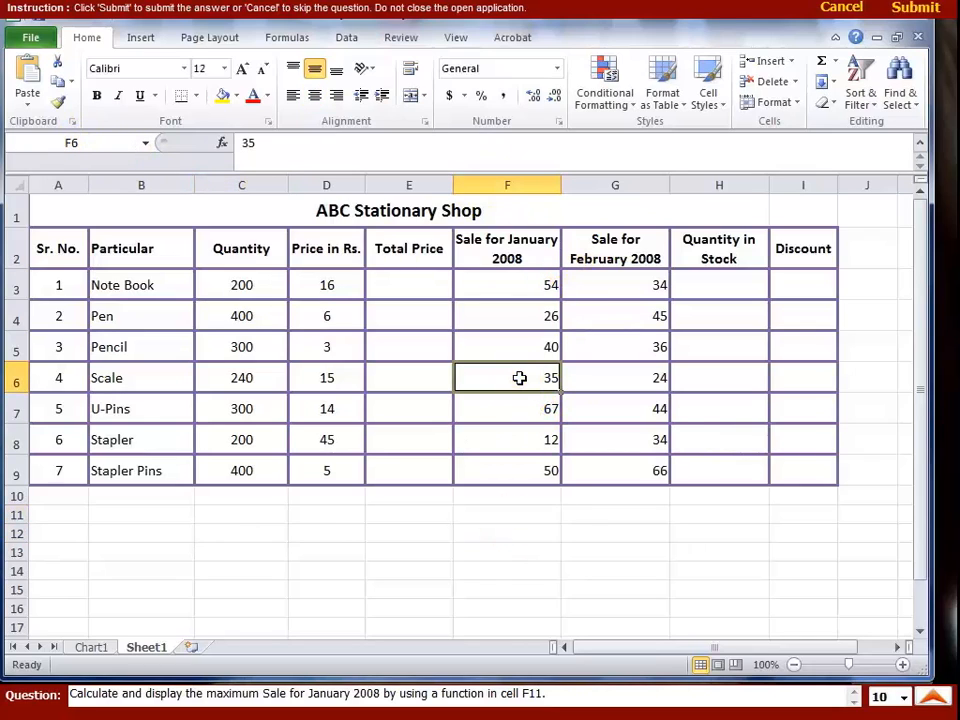
left_click(514, 405)
key("Down")
key("Down")
key("Down")
key("Down")
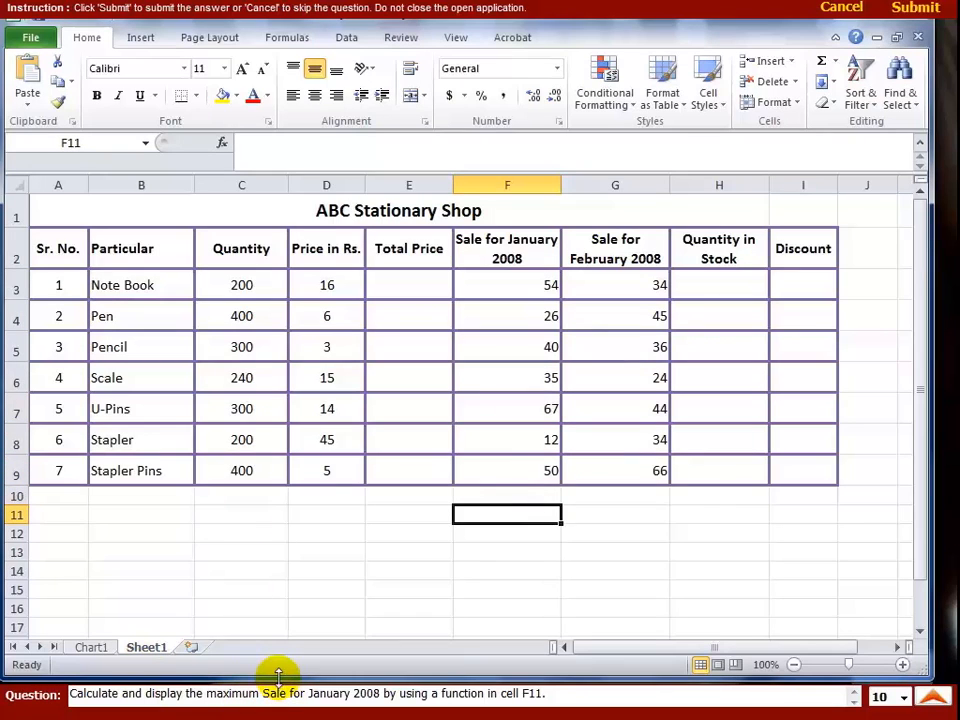
left_click(837, 64)
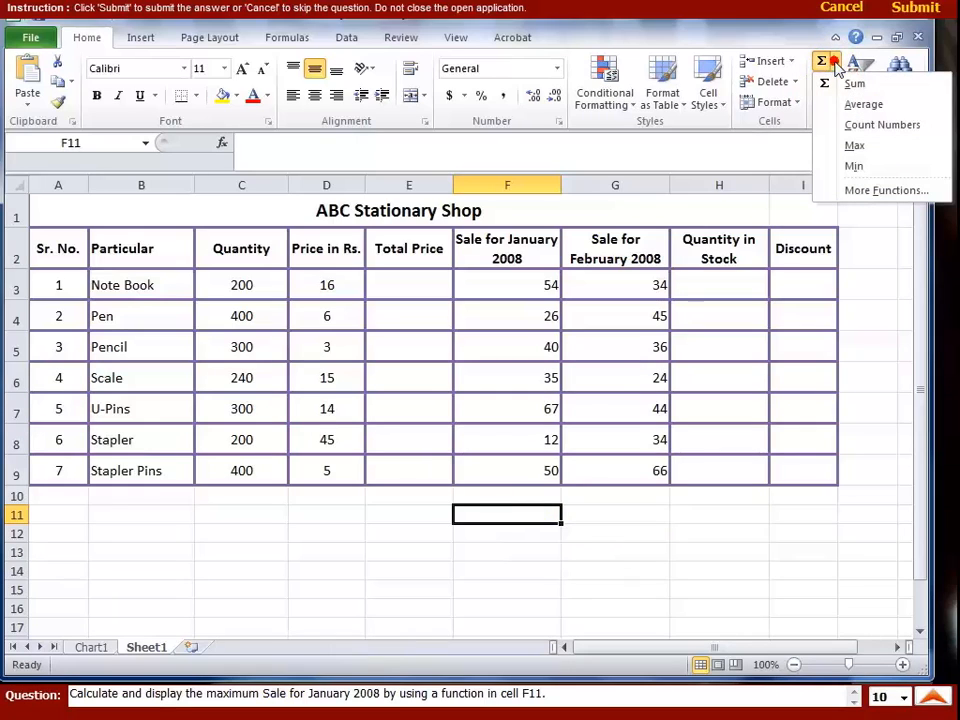
left_click(869, 150)
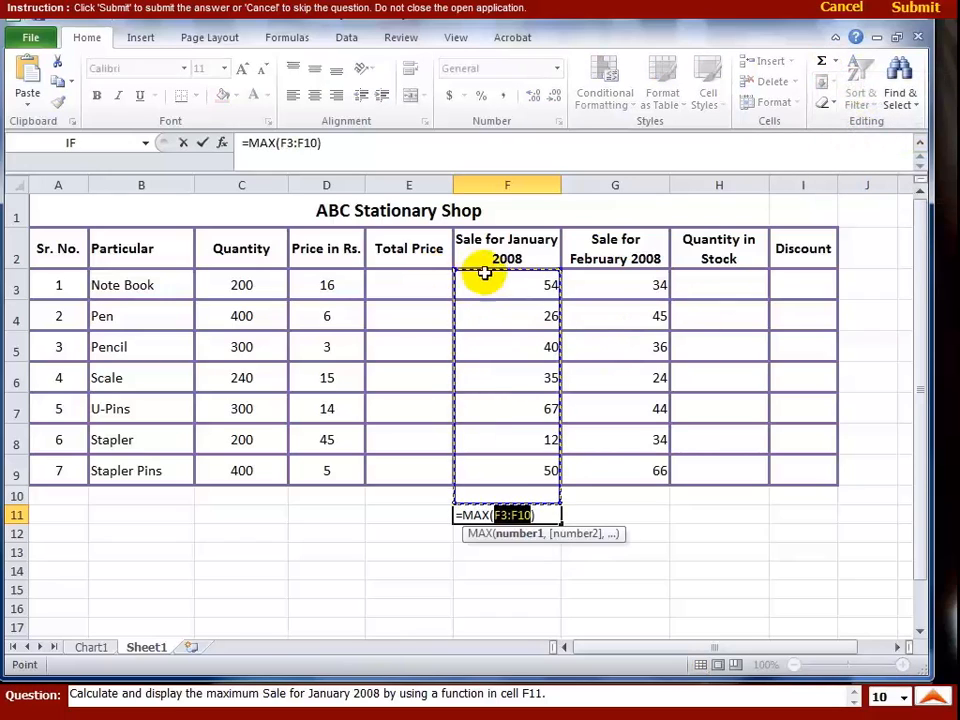
left_click_drag(500, 282, 506, 461)
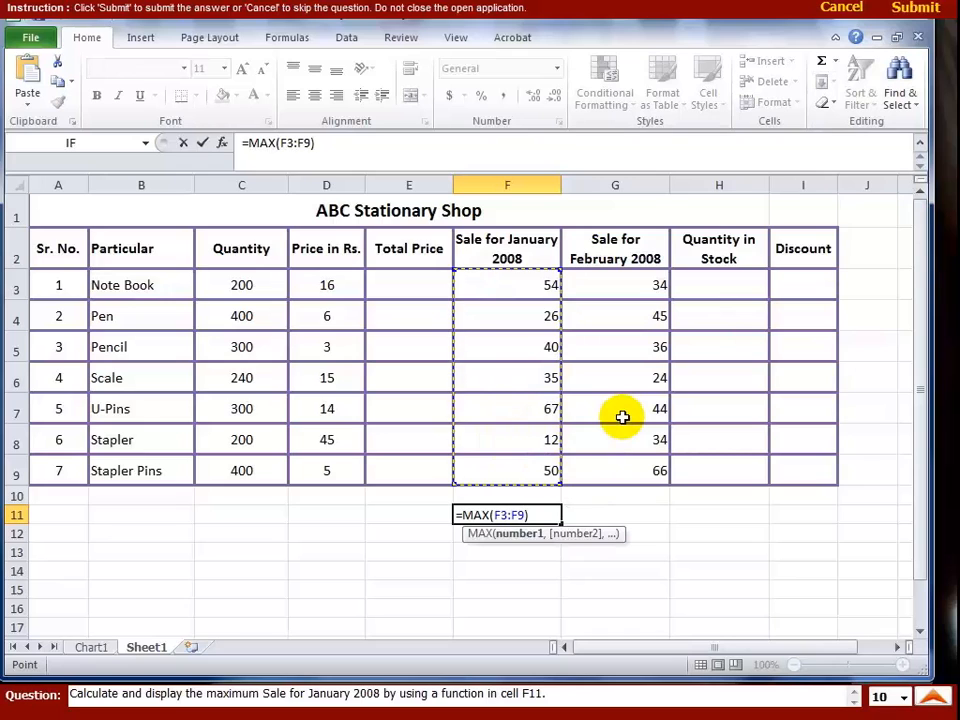
key("Return")
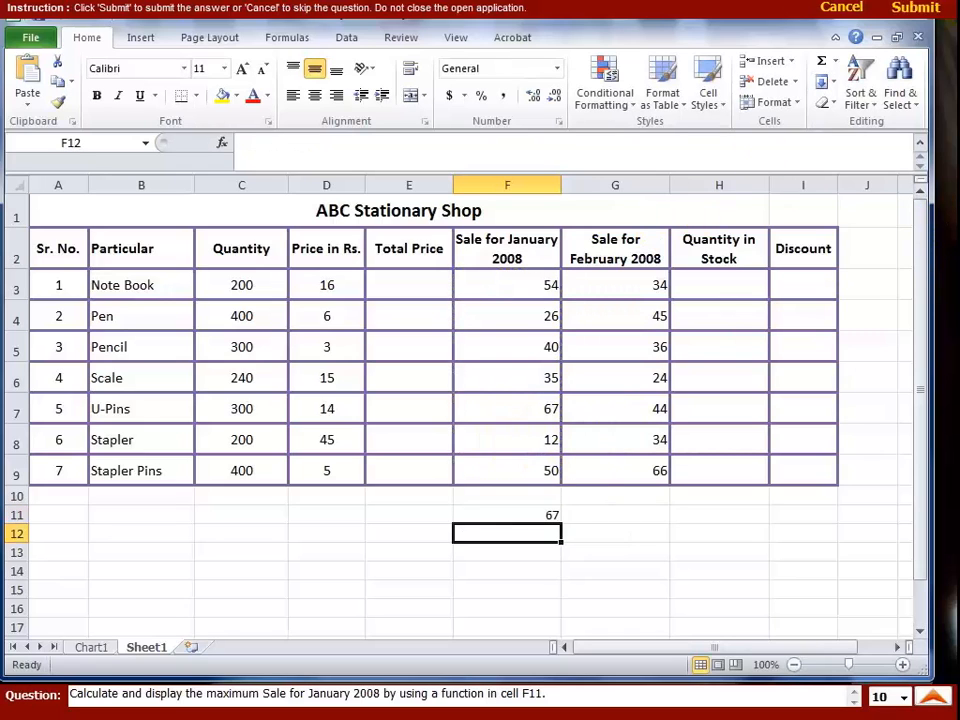
left_click(916, 10)
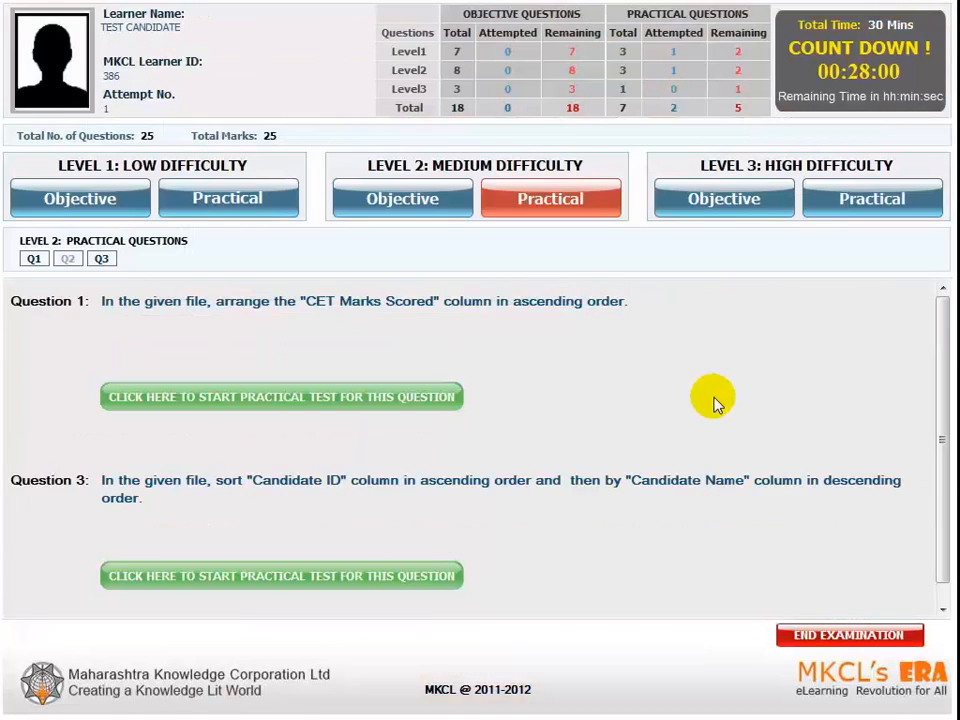
Launch the practical test for Level 2 Question 3 and check the sort columns and orders its task asks for.
left_click(297, 586)
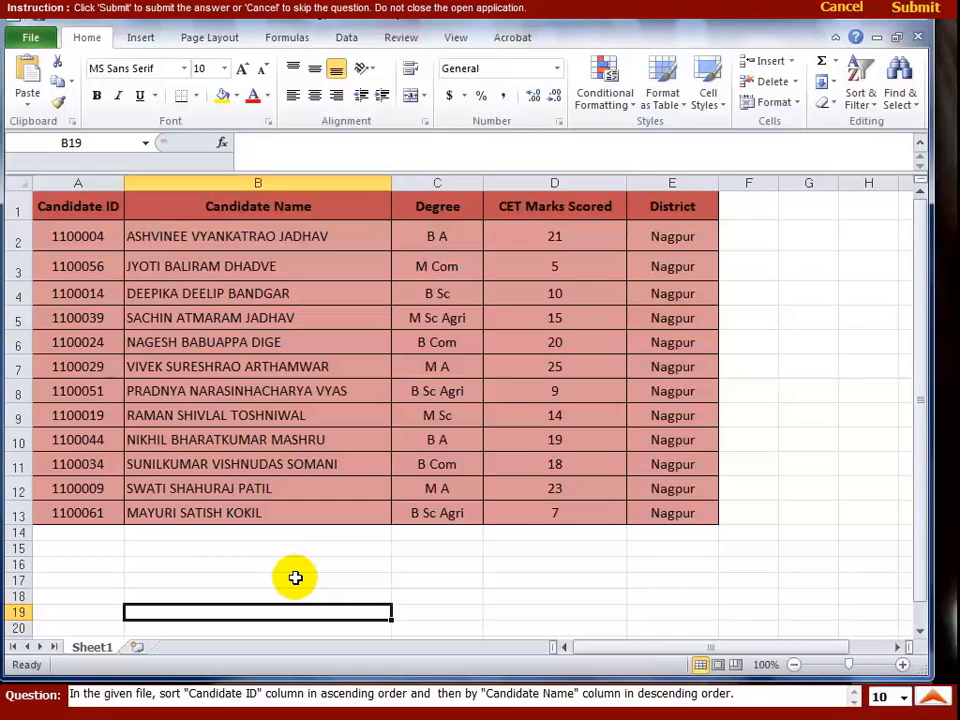
left_click(385, 464)
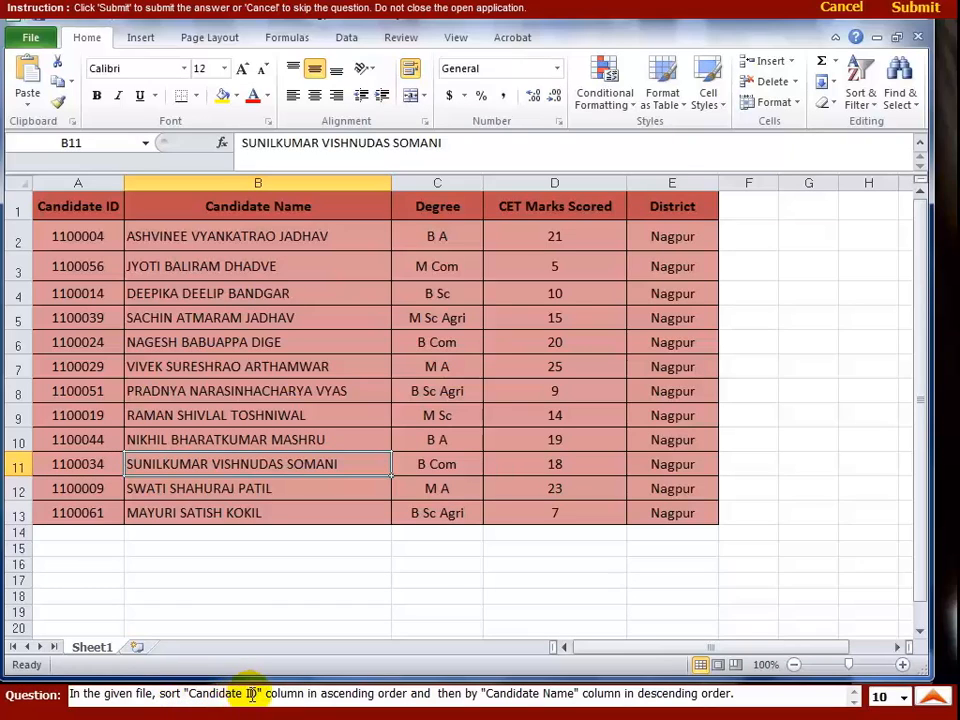
left_click(316, 692)
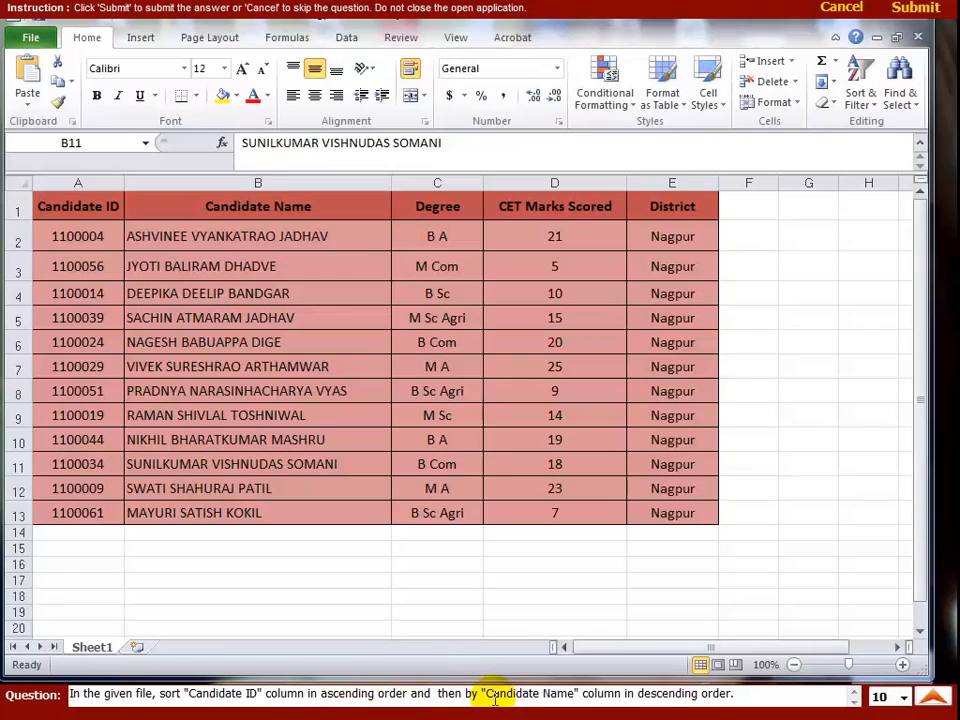
left_click_drag(487, 696, 525, 696)
left_click(667, 696)
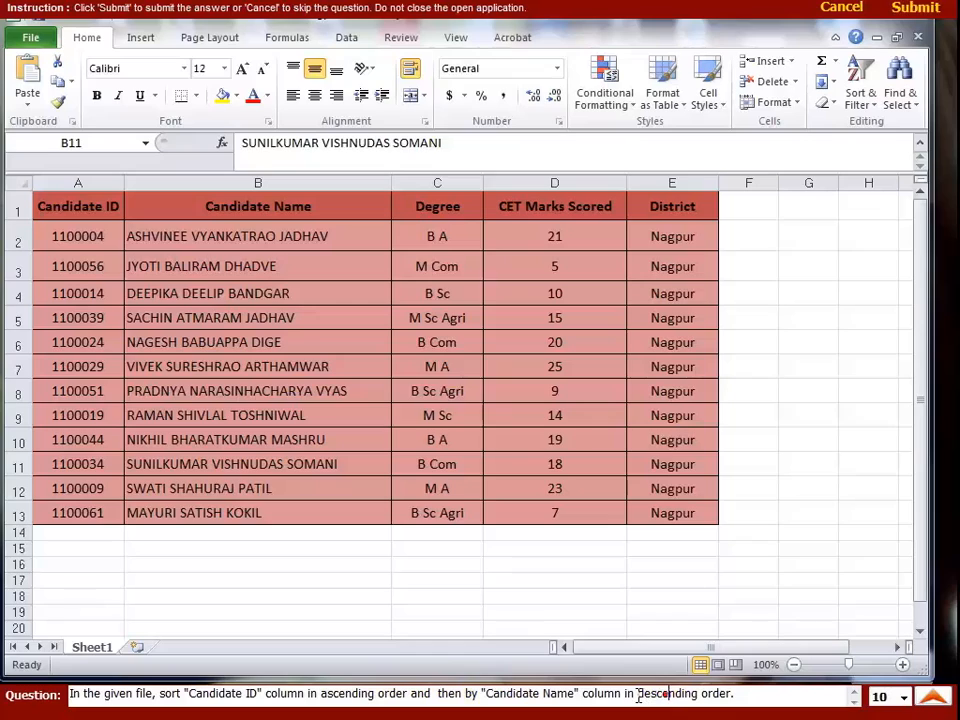
left_click_drag(636, 696, 724, 696)
left_click(545, 695)
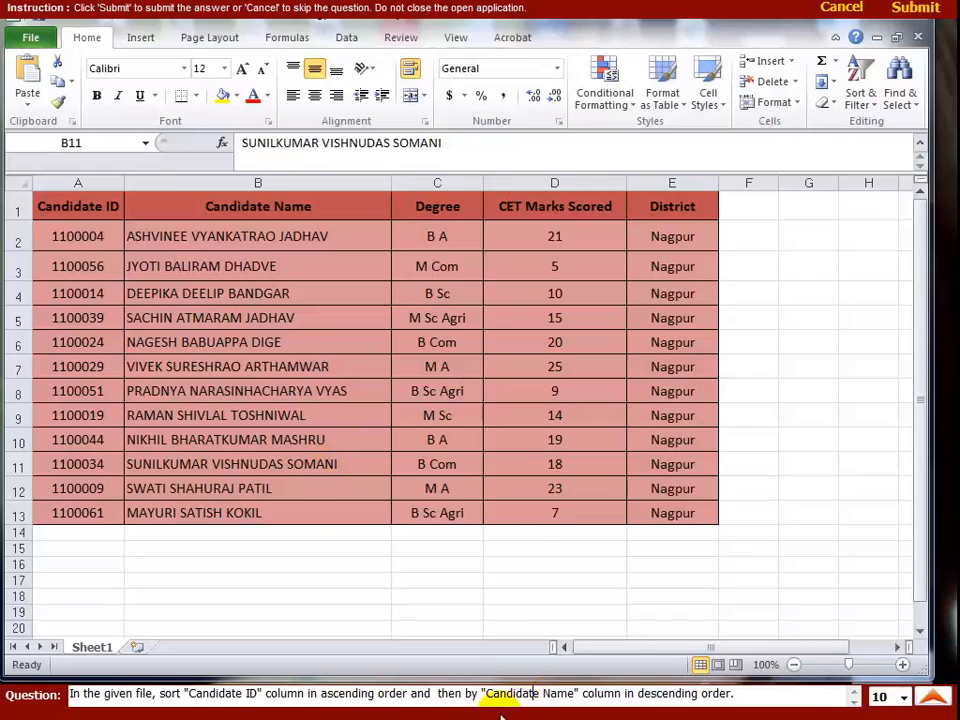
Set up a two-level custom sort of the candidate table, with Candidate ID from Smallest to Largest as the first level.
left_click(274, 301)
left_click(298, 290)
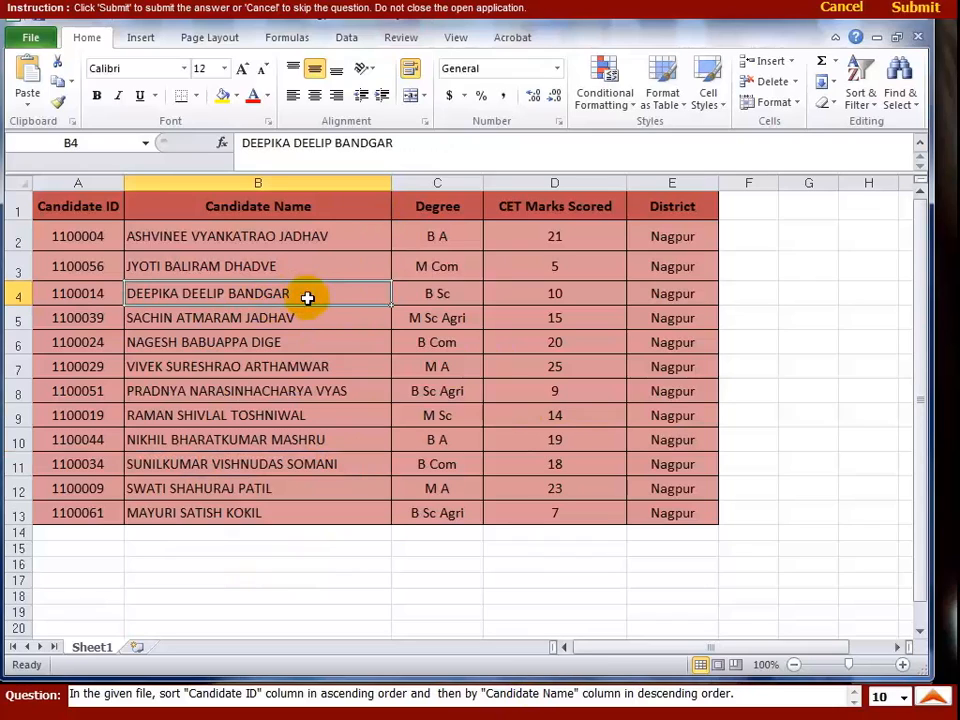
left_click(860, 90)
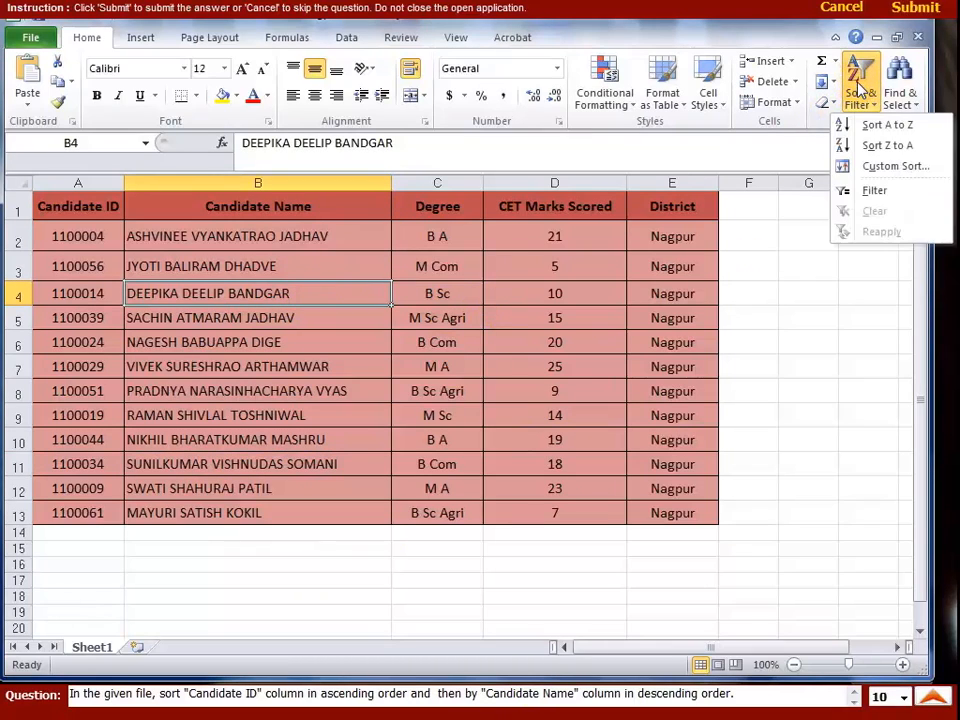
left_click(853, 170)
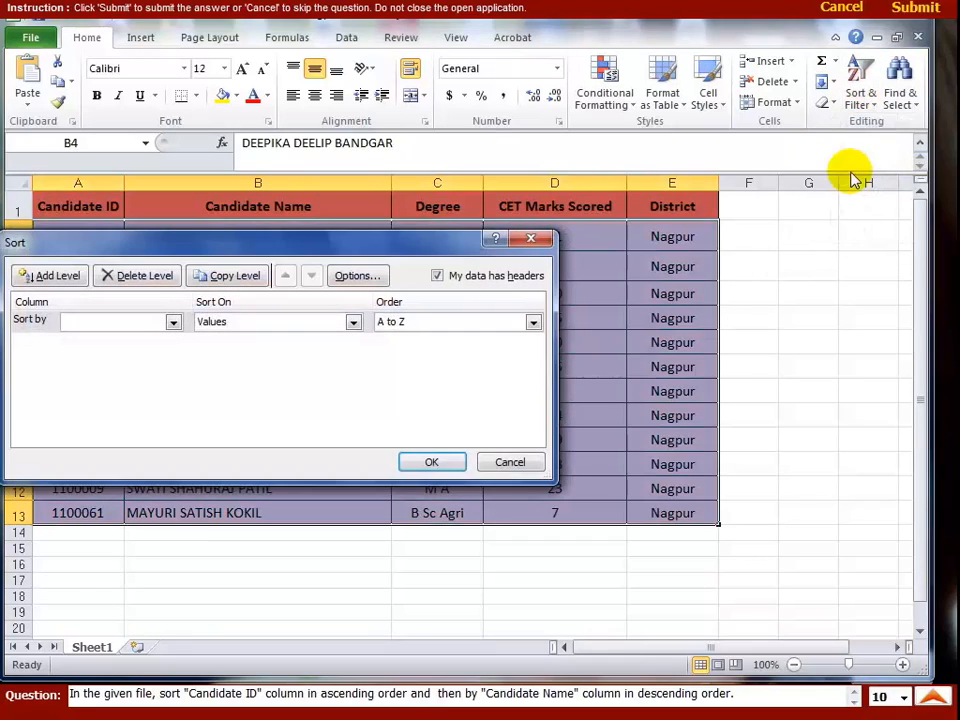
left_click_drag(296, 252, 416, 225)
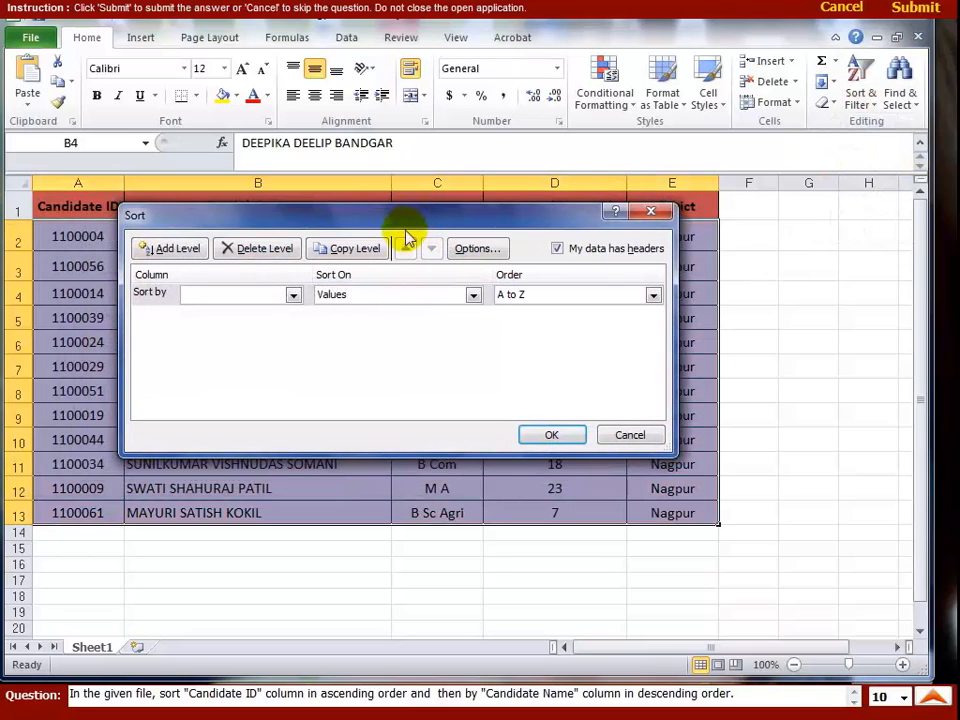
left_click(157, 255)
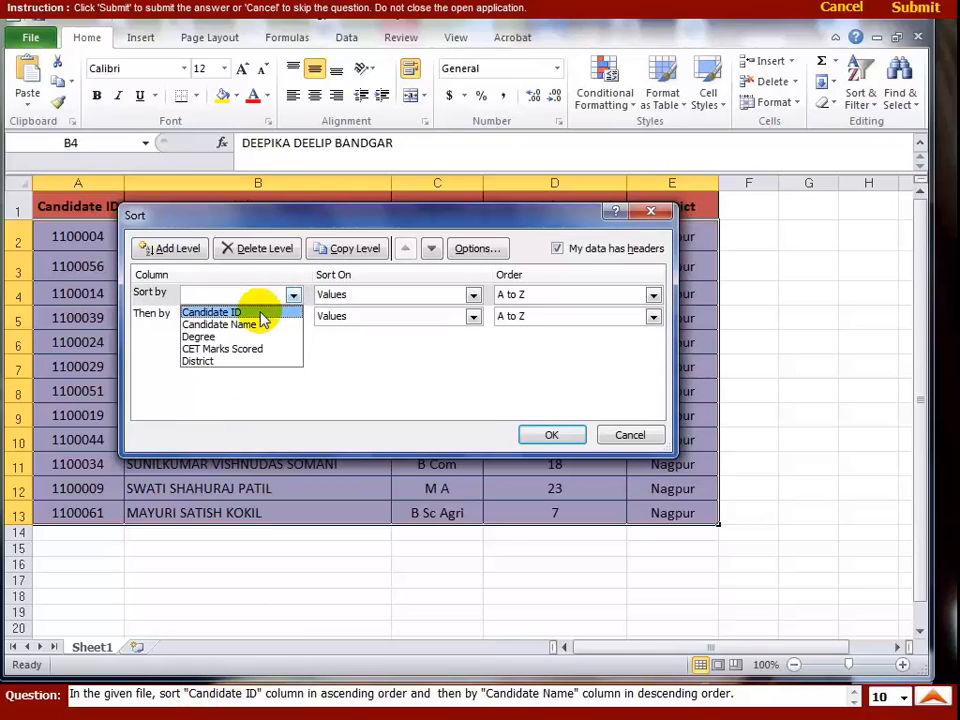
left_click(250, 313)
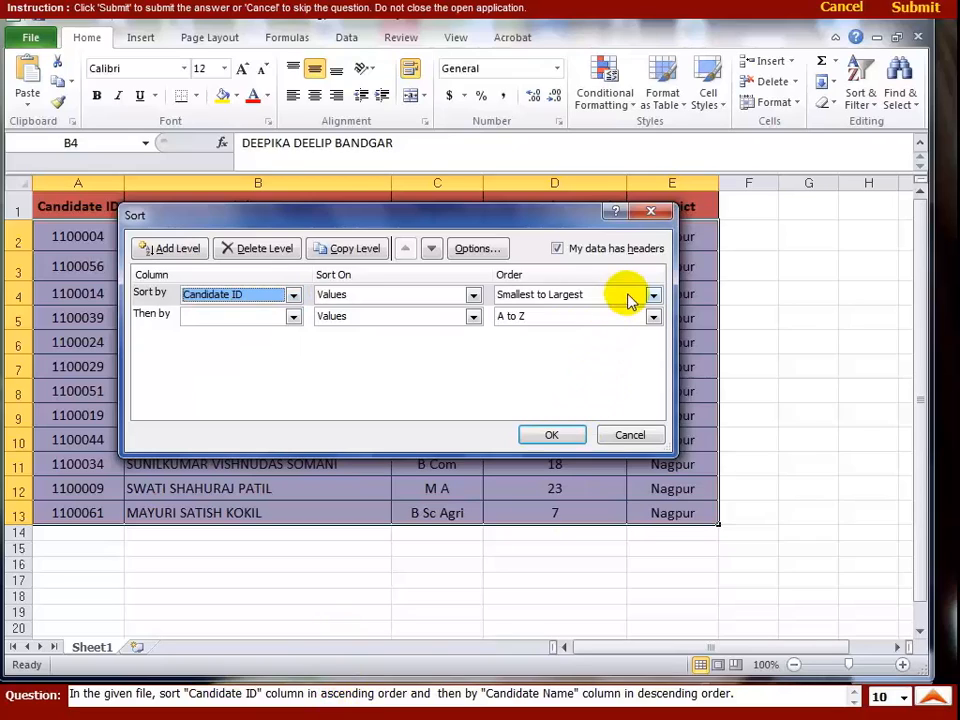
Set the second sort level to Candidate Name in Z to A order, apply the sort, and submit the answer.
left_click(293, 317)
left_click(255, 346)
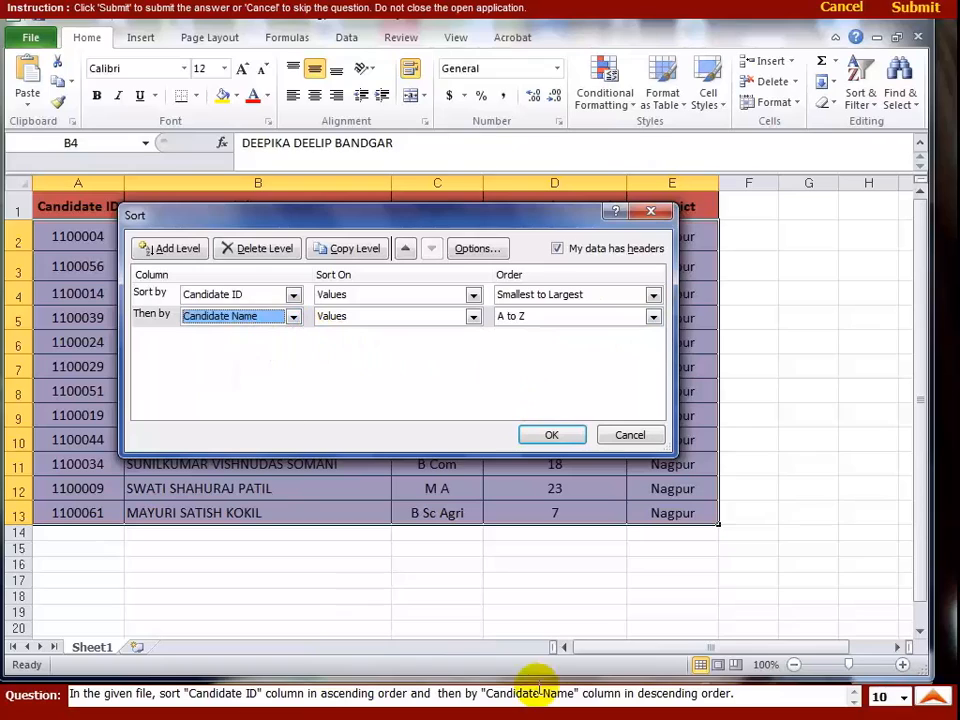
left_click(653, 316)
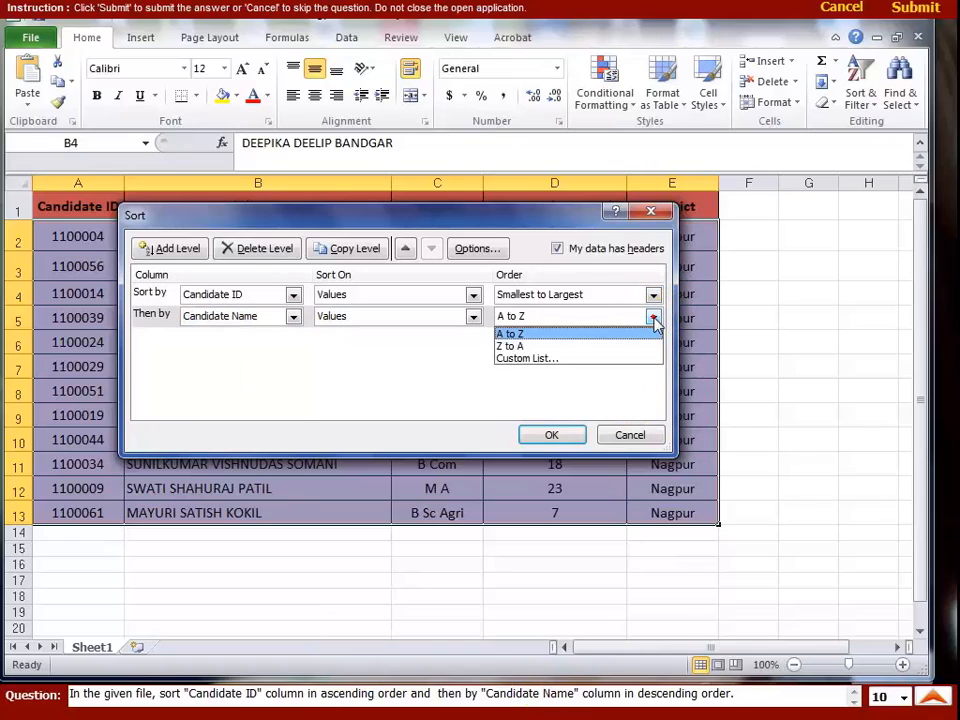
left_click(522, 347)
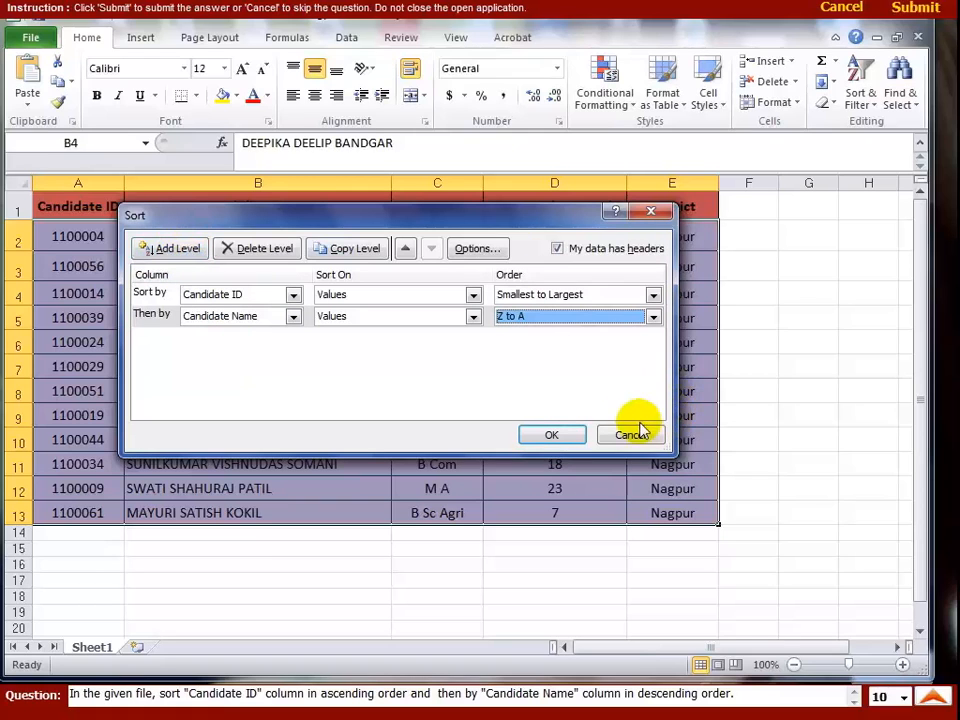
left_click(570, 437)
left_click(912, 10)
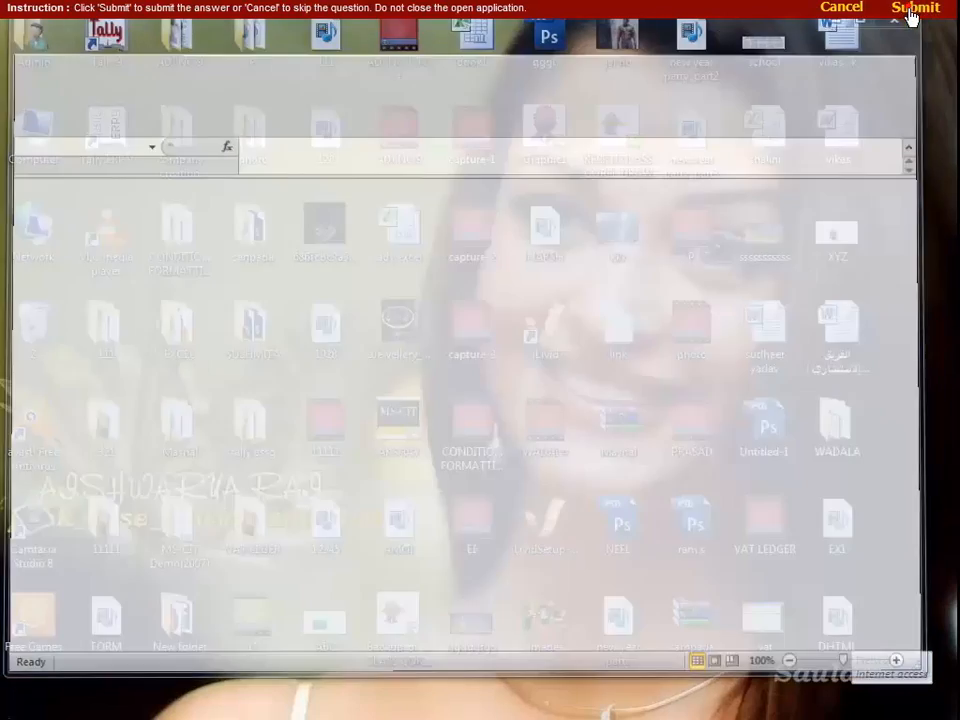
Launch the practical test for Level 3 Question 1 and check the English marks and which cell its task names for the total.
left_click(857, 206)
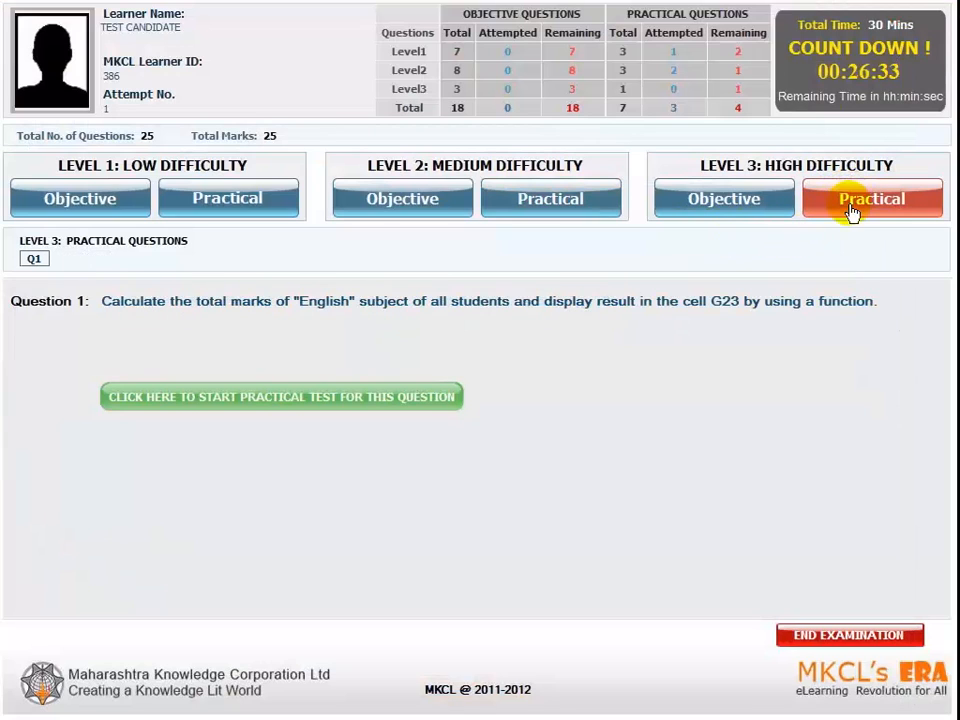
left_click(263, 400)
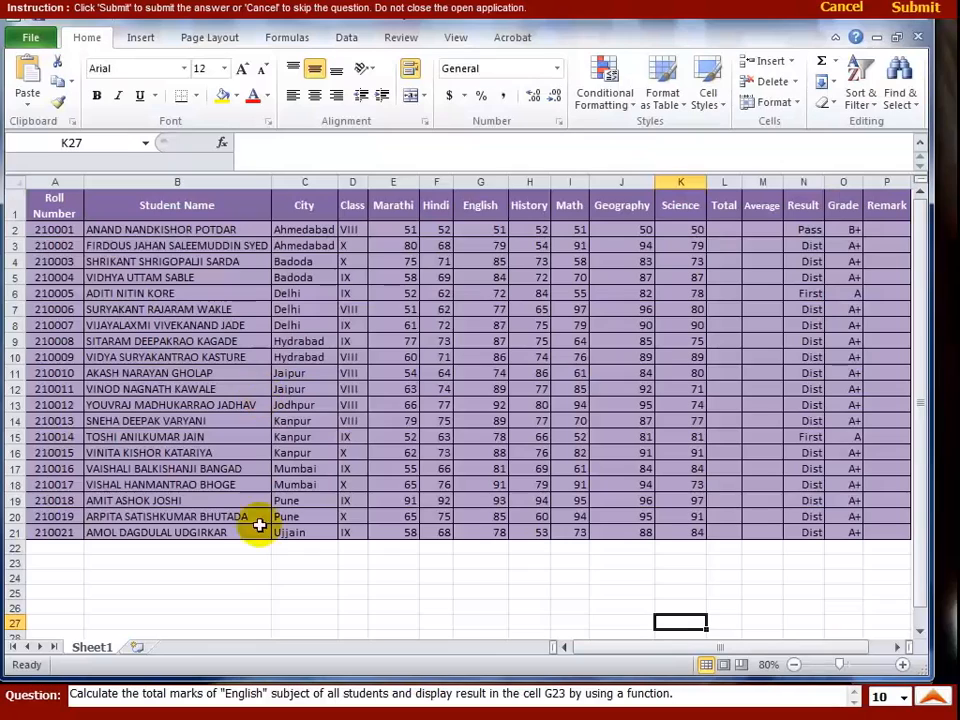
left_click(171, 606)
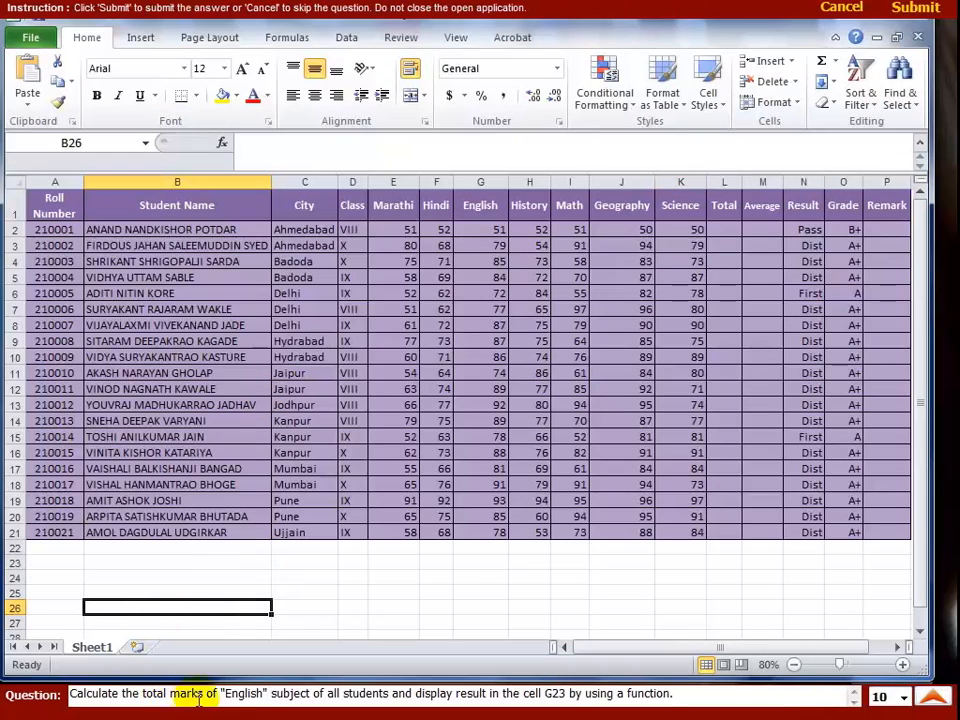
left_click(392, 548)
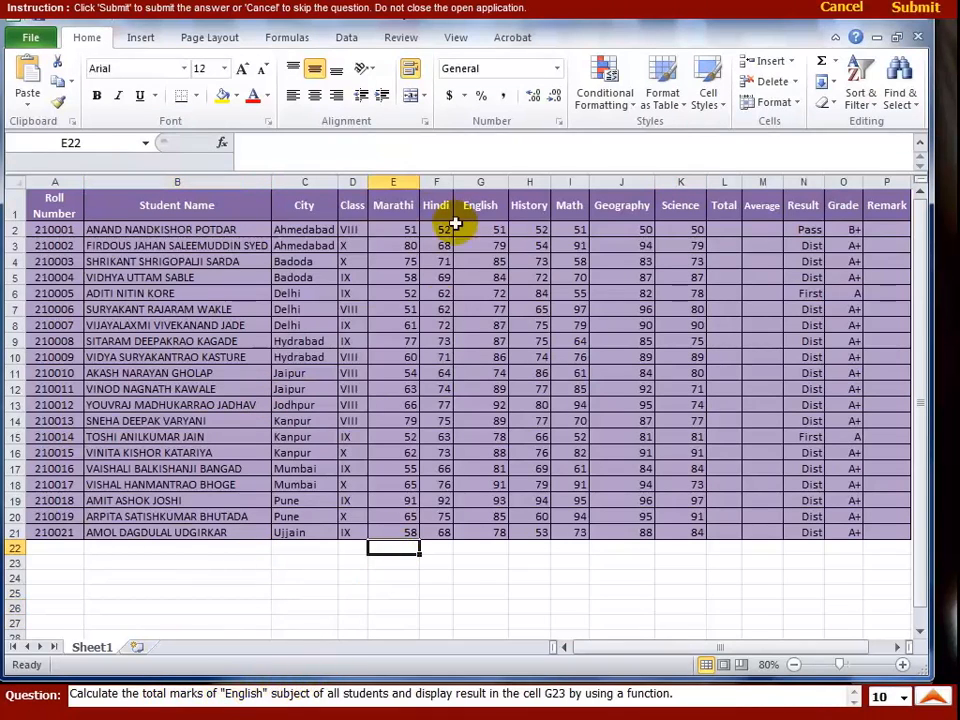
left_click_drag(480, 230, 466, 523)
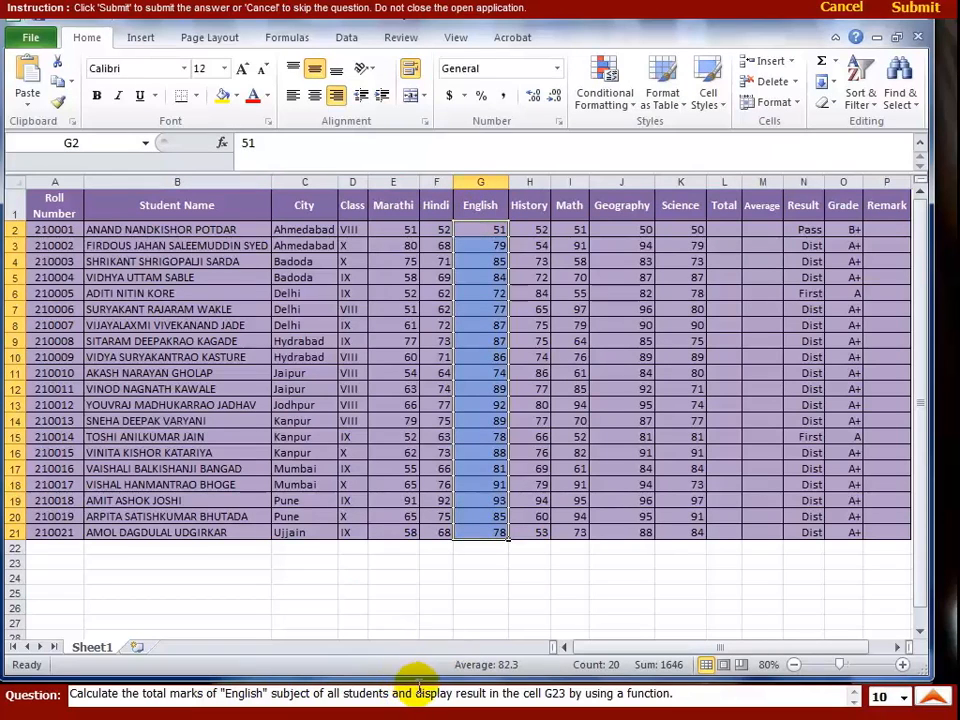
left_click(425, 693)
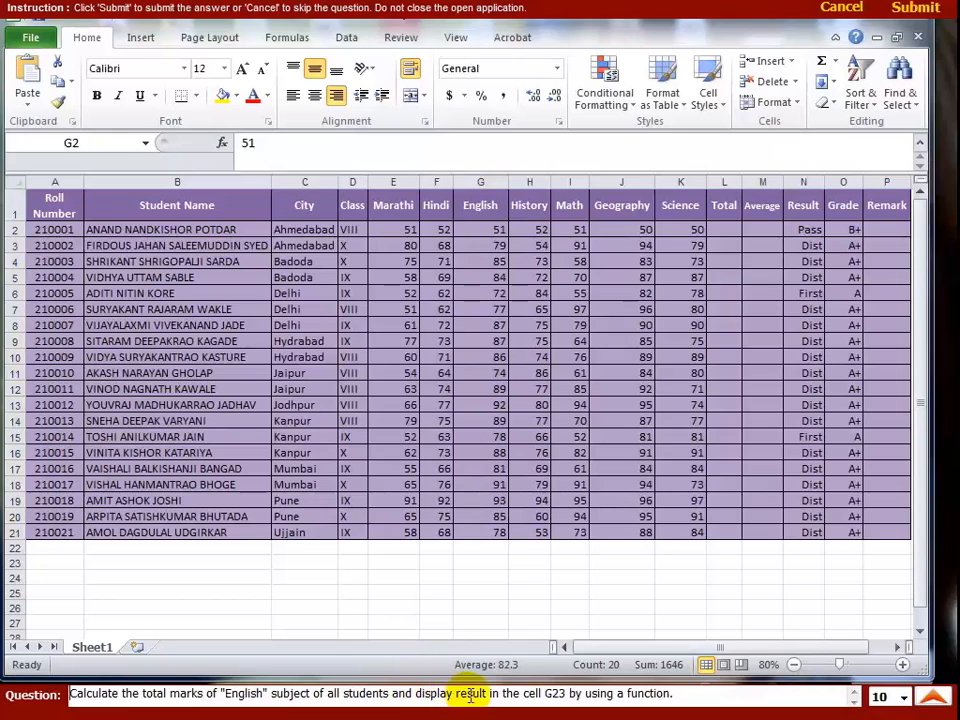
double_click(553, 693)
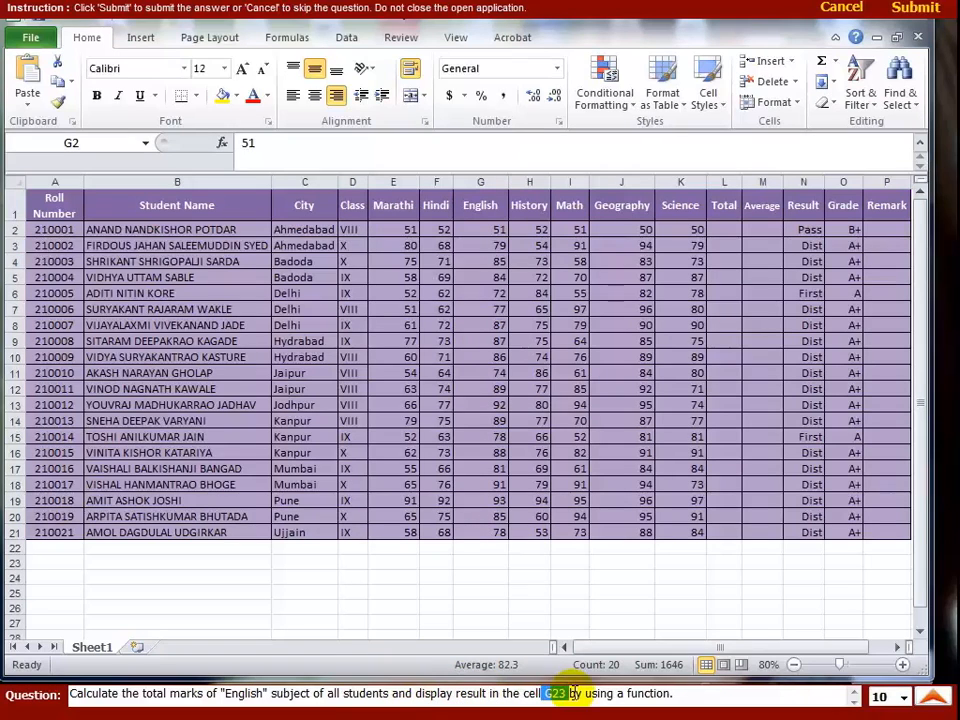
Total the English marks in cell G23 with =SUM(G2:G21), and submit the answer.
left_click(480, 587)
left_click(480, 591)
left_click(481, 576)
left_click(479, 562)
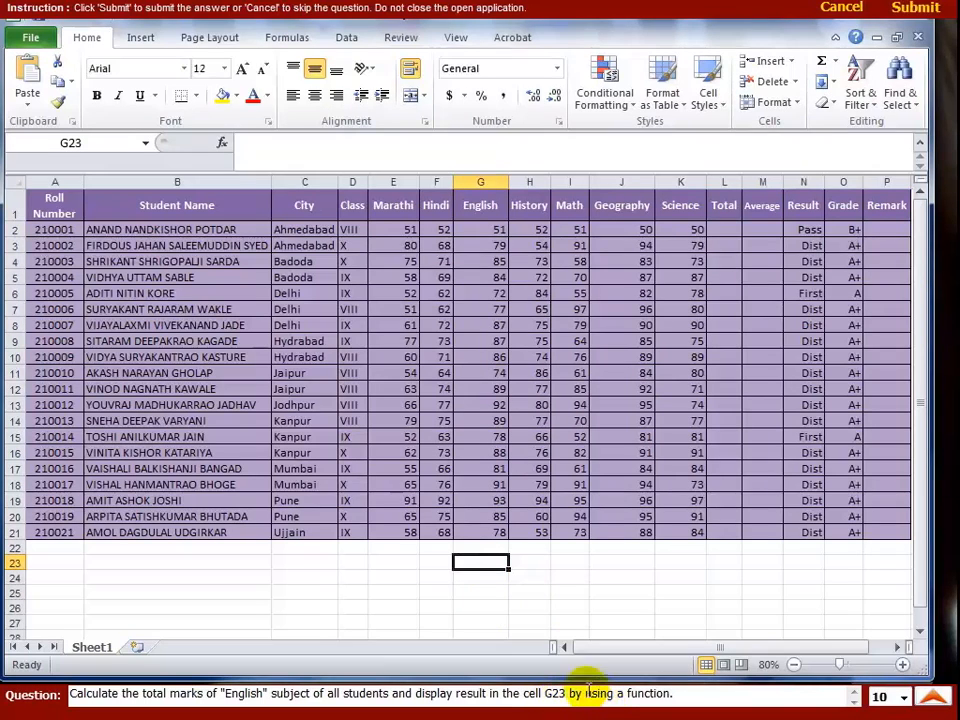
left_click(838, 63)
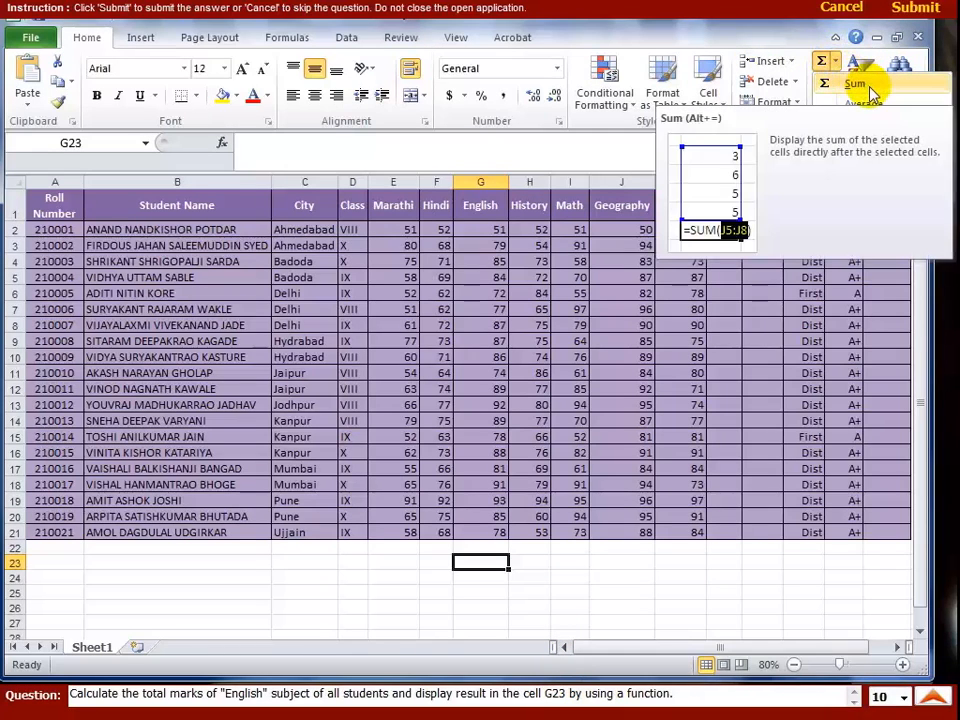
left_click(855, 84)
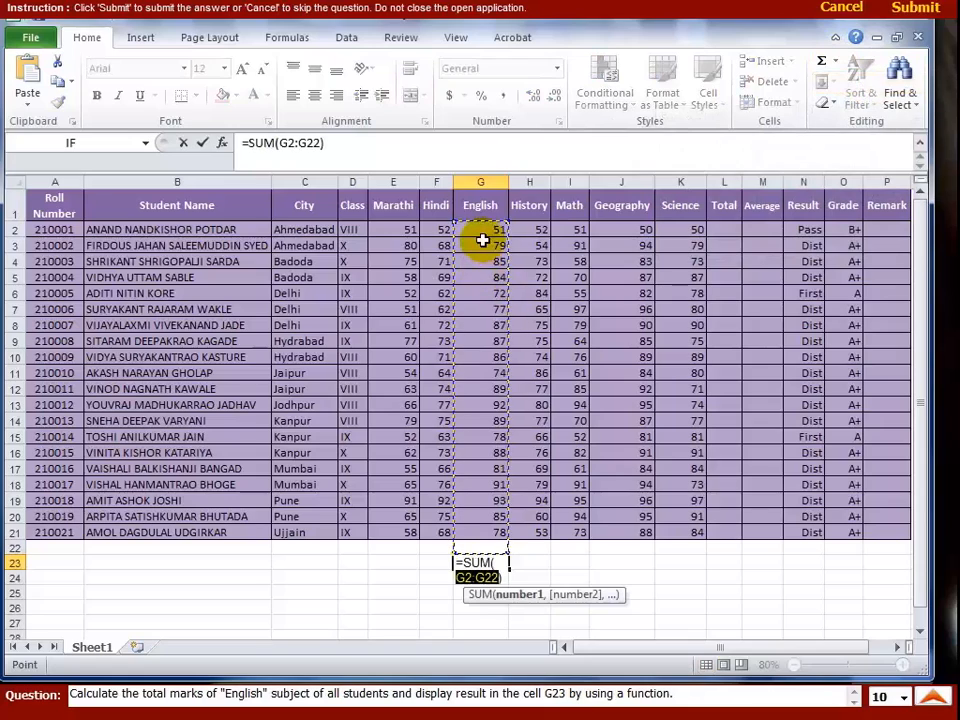
left_click_drag(480, 231, 489, 531)
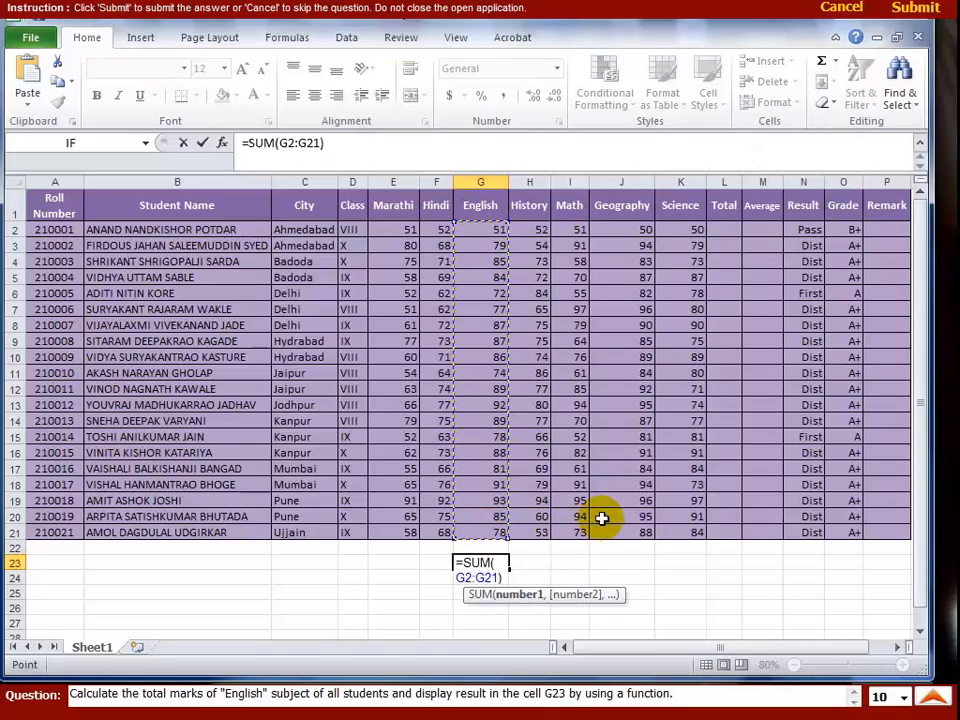
key("Return")
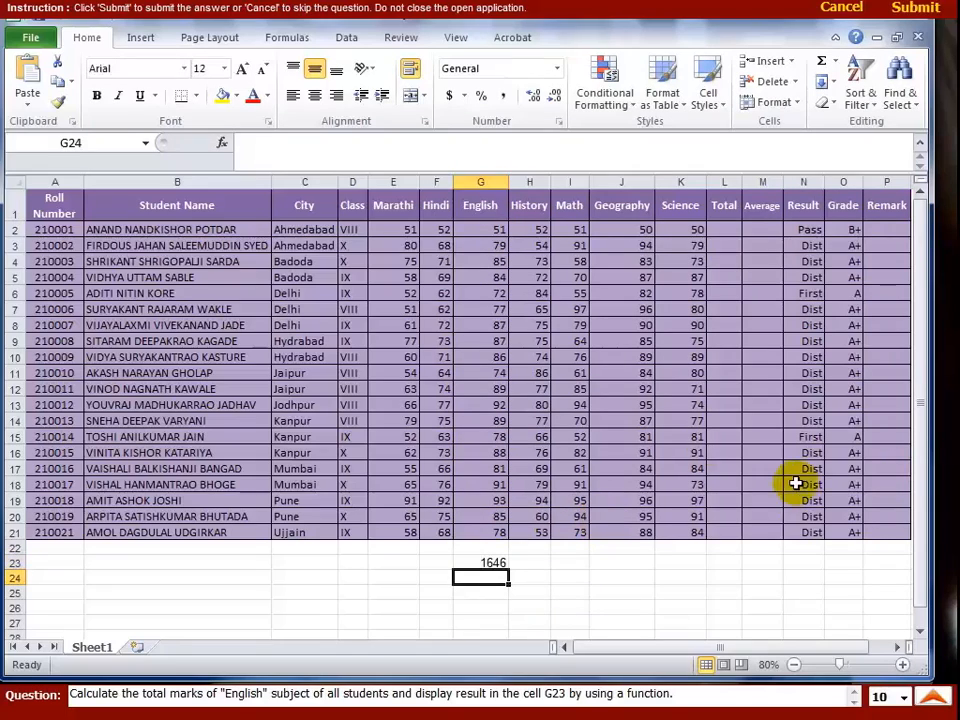
left_click(915, 9)
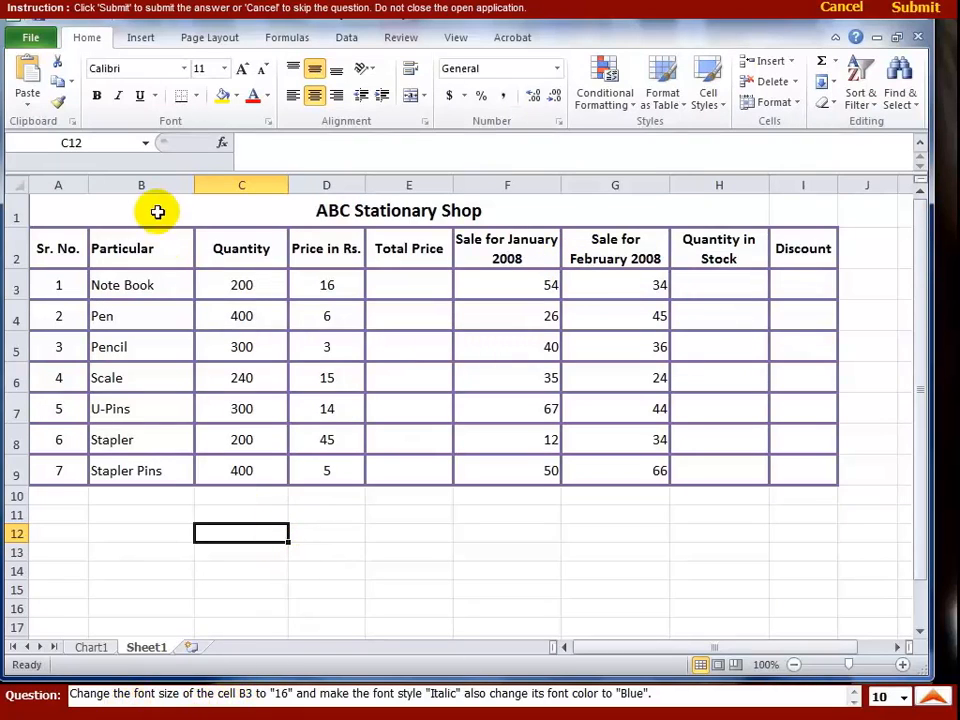
Set the font size of cell B3 to 16 and make its text italic.
left_click(133, 283)
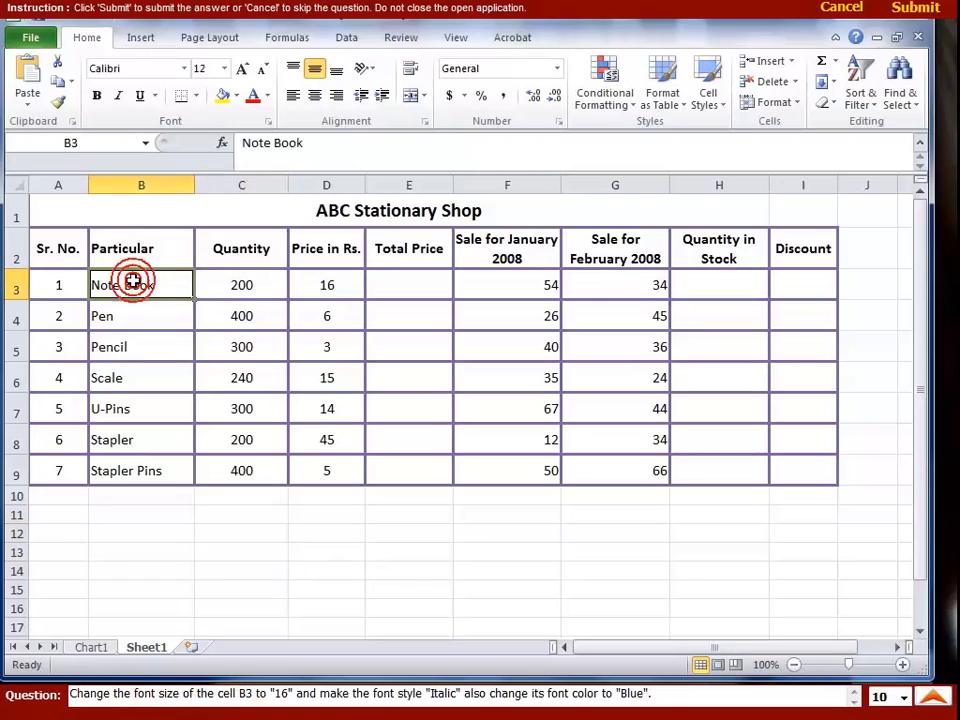
left_click(224, 68)
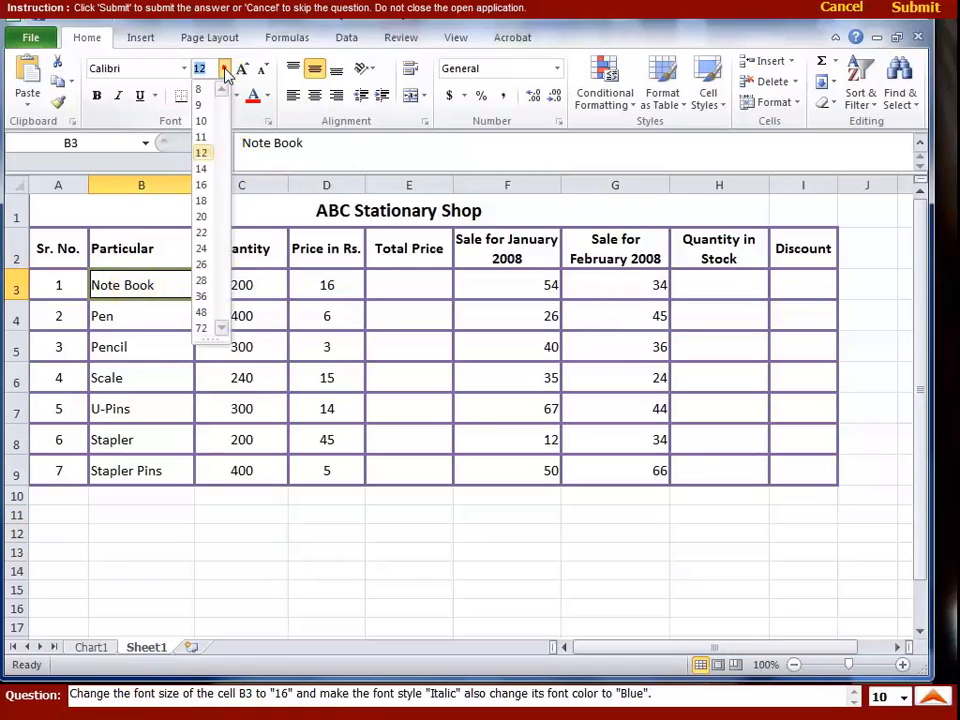
left_click(203, 186)
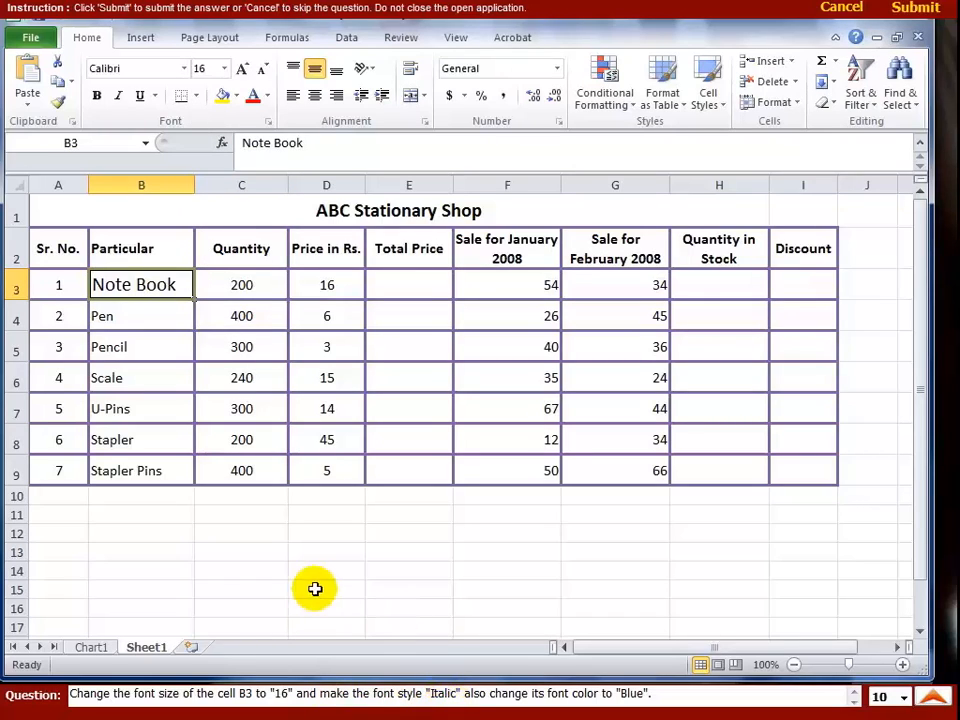
left_click(119, 95)
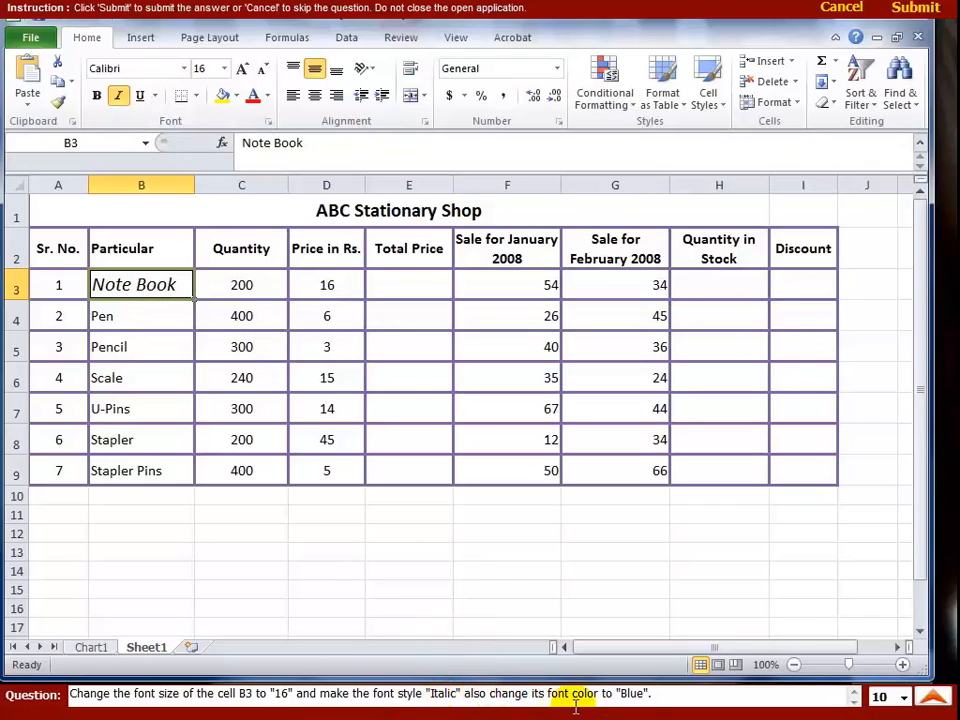
Change the font color of cell B3 to the standard Blue, and submit the answer.
left_click(268, 96)
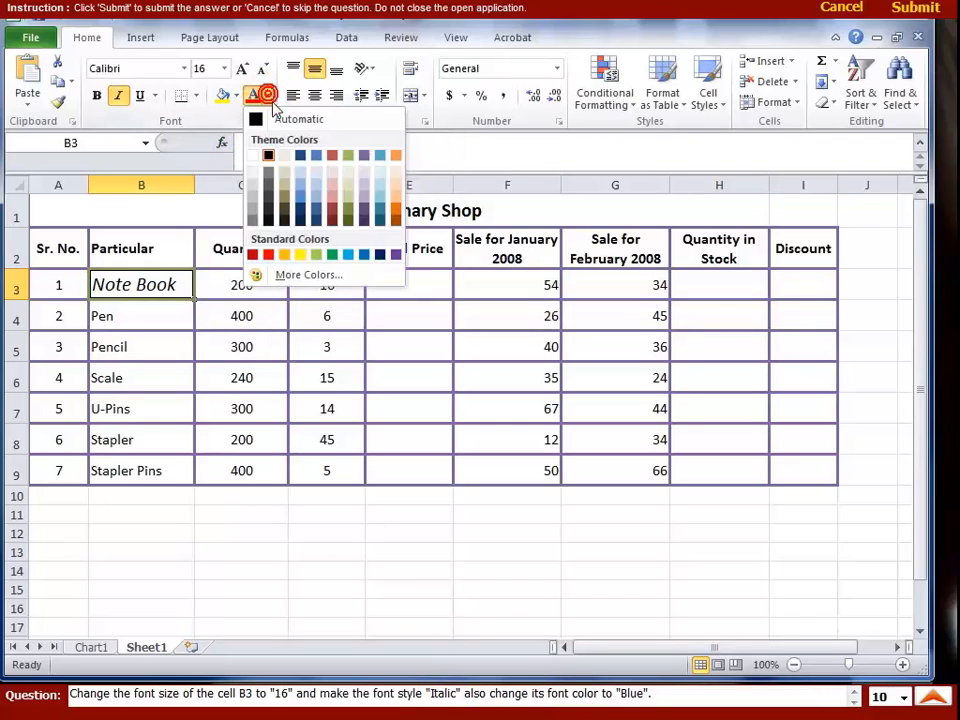
left_click(365, 256)
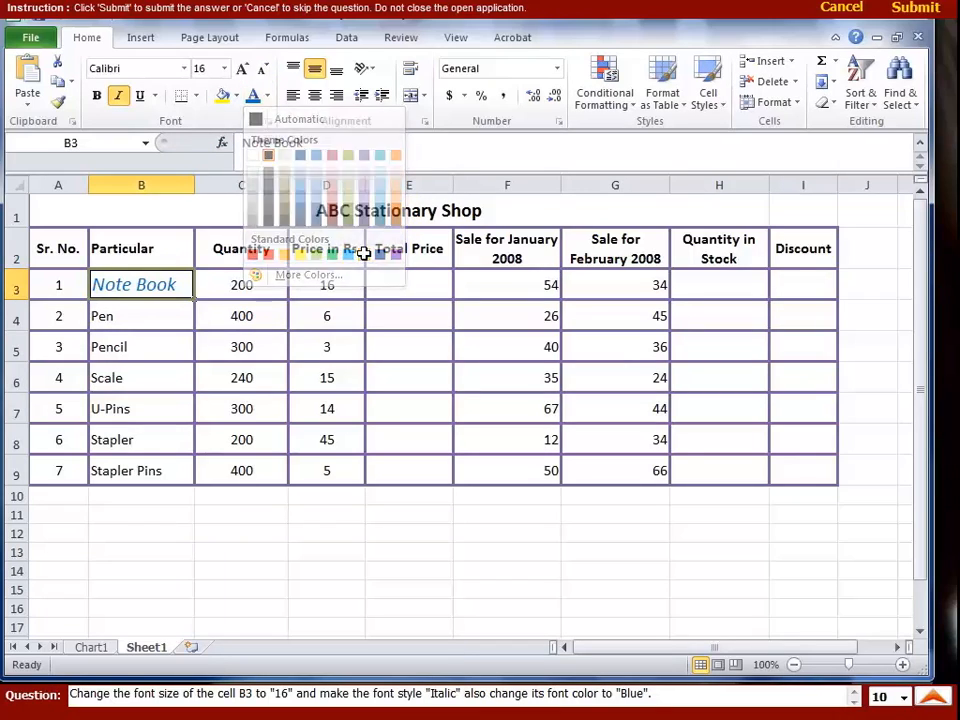
left_click(438, 288)
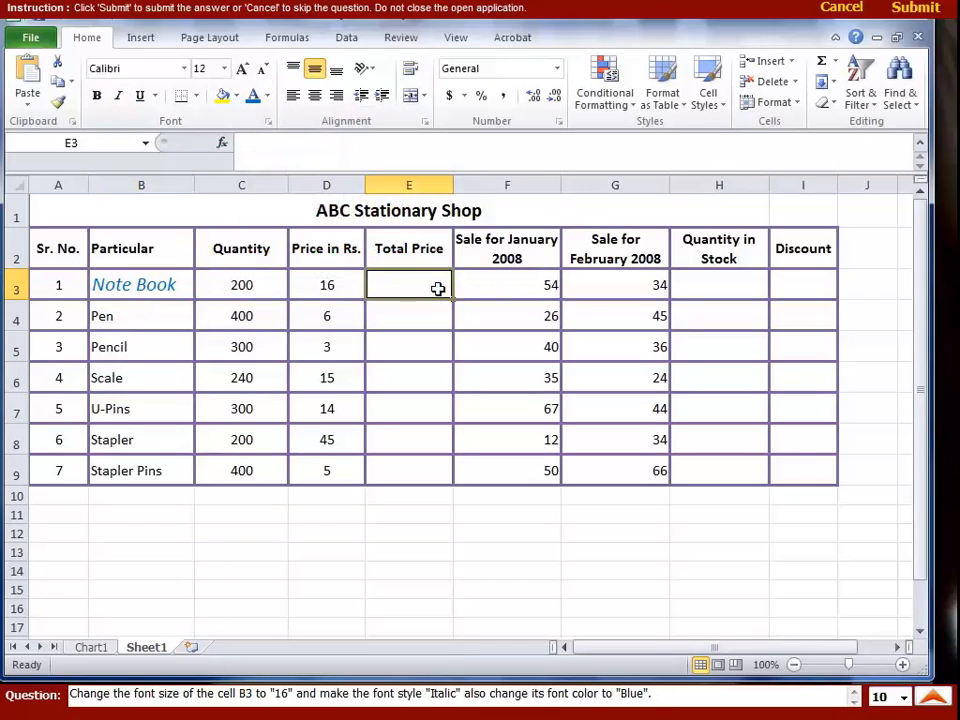
left_click(907, 12)
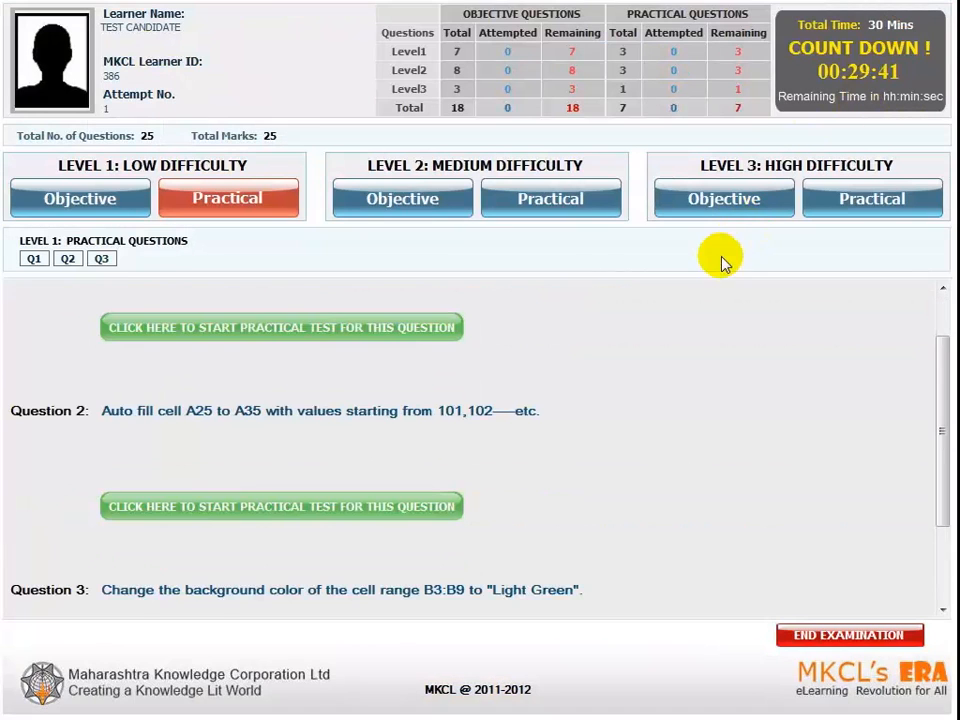
Launch the practical test for Level 1 Question 2 and locate the range A25:A35 that its task says to fill.
left_click(224, 508)
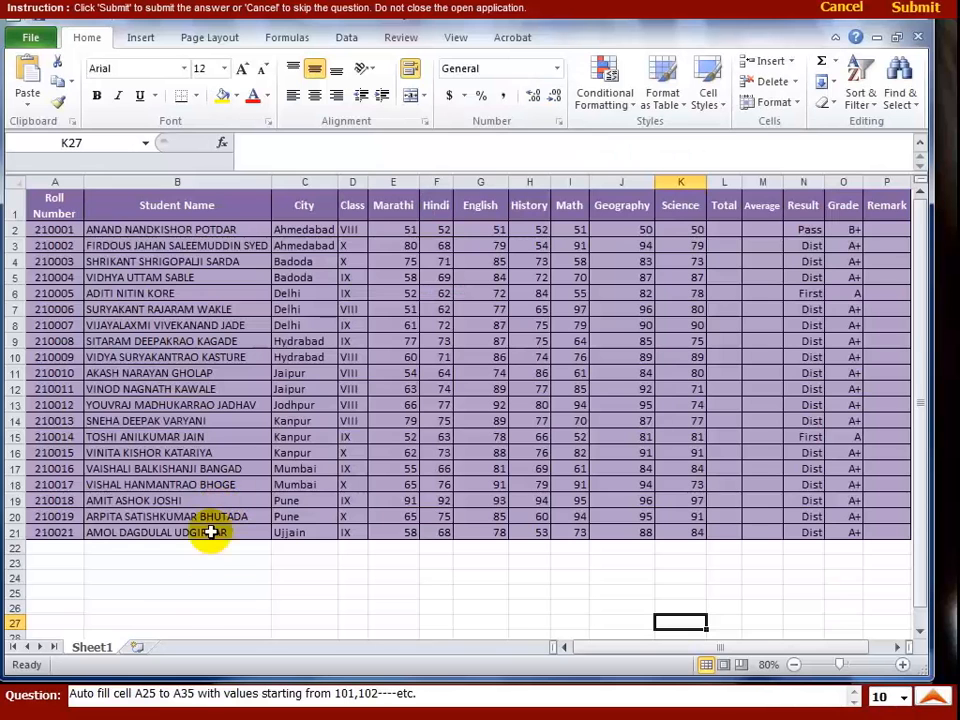
left_click(150, 593)
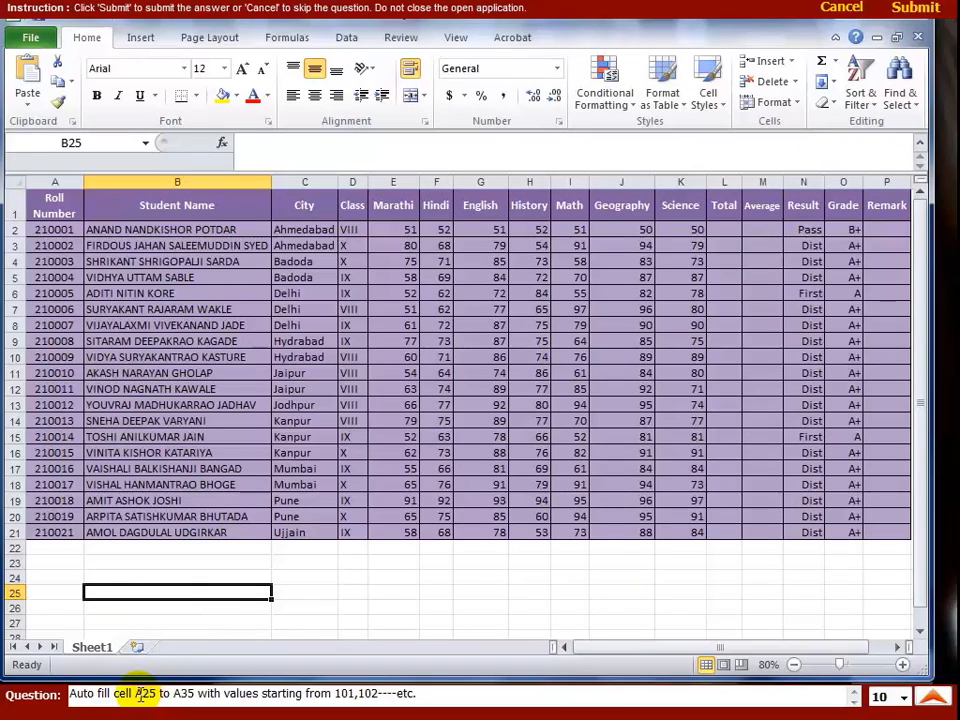
left_click(51, 576)
scroll(39, 600, "down", 2)
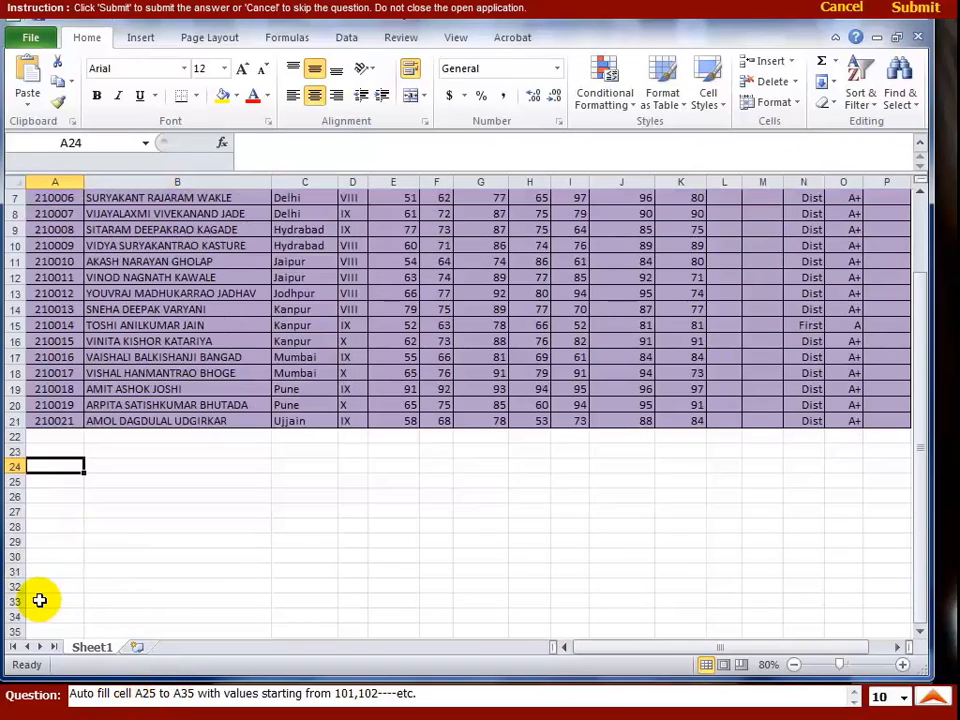
left_click_drag(45, 482, 42, 630)
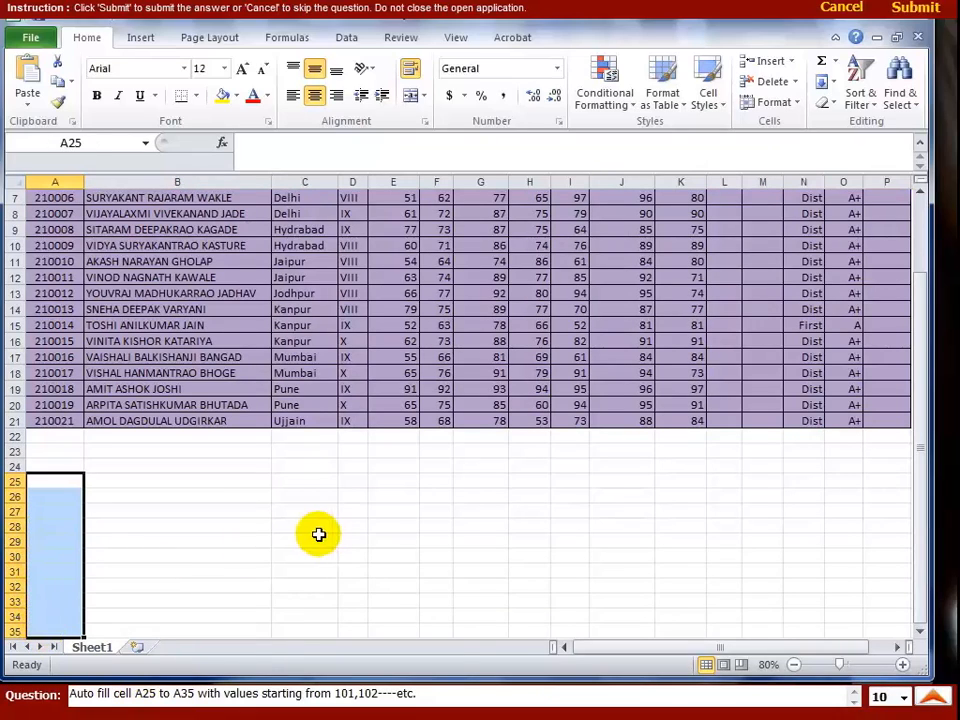
scroll(318, 534, "down", 2)
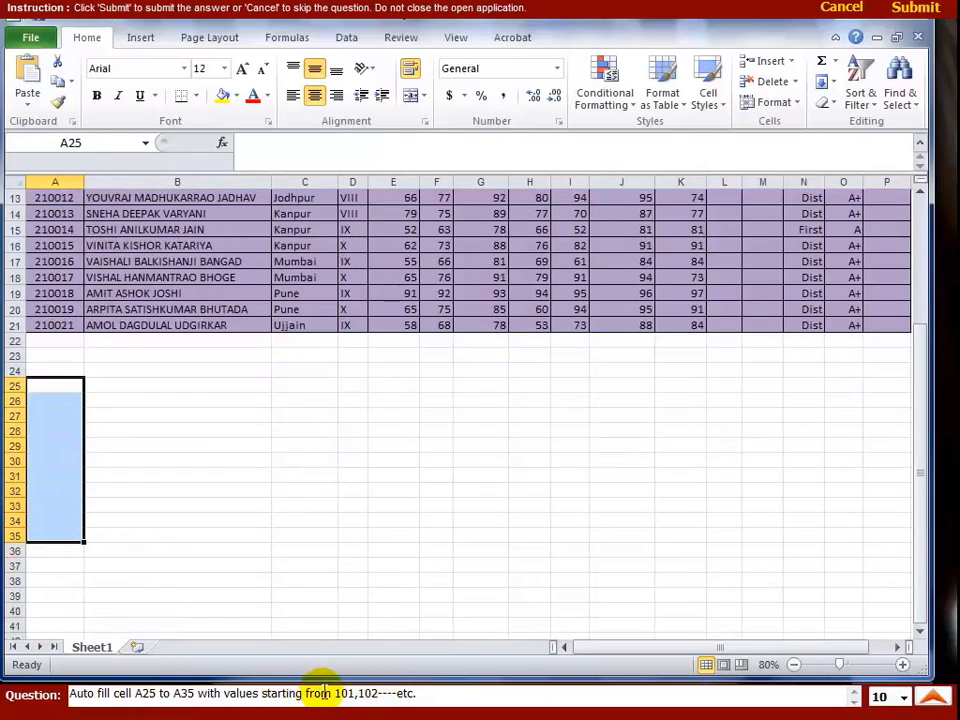
Enter the starting values 101 in cell A25 and 102 in cell A26.
left_click(47, 388)
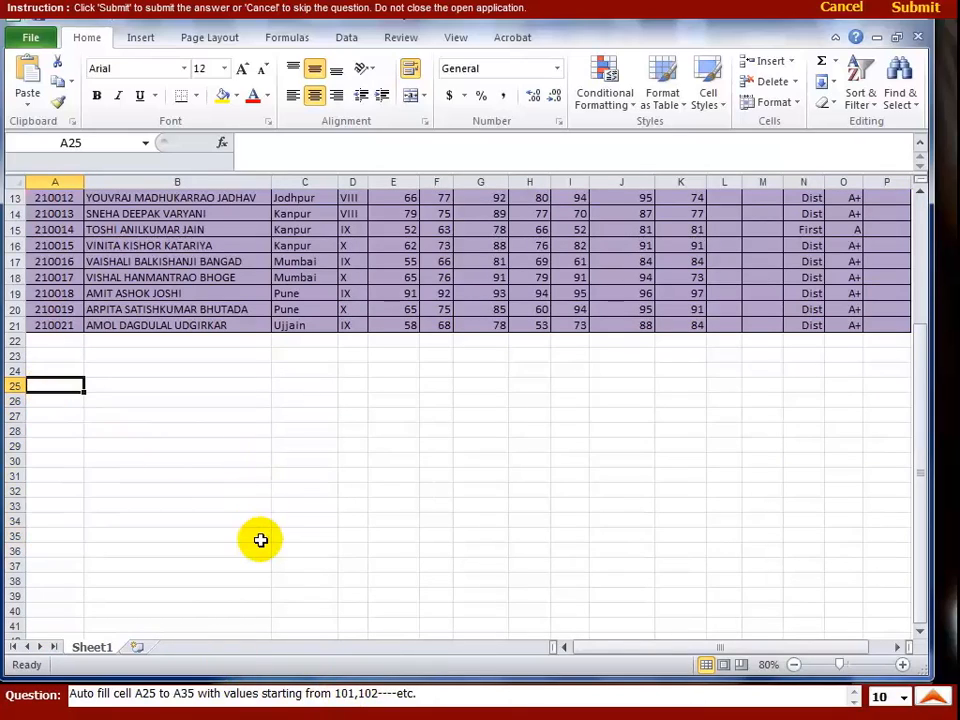
type("101")
key("Return")
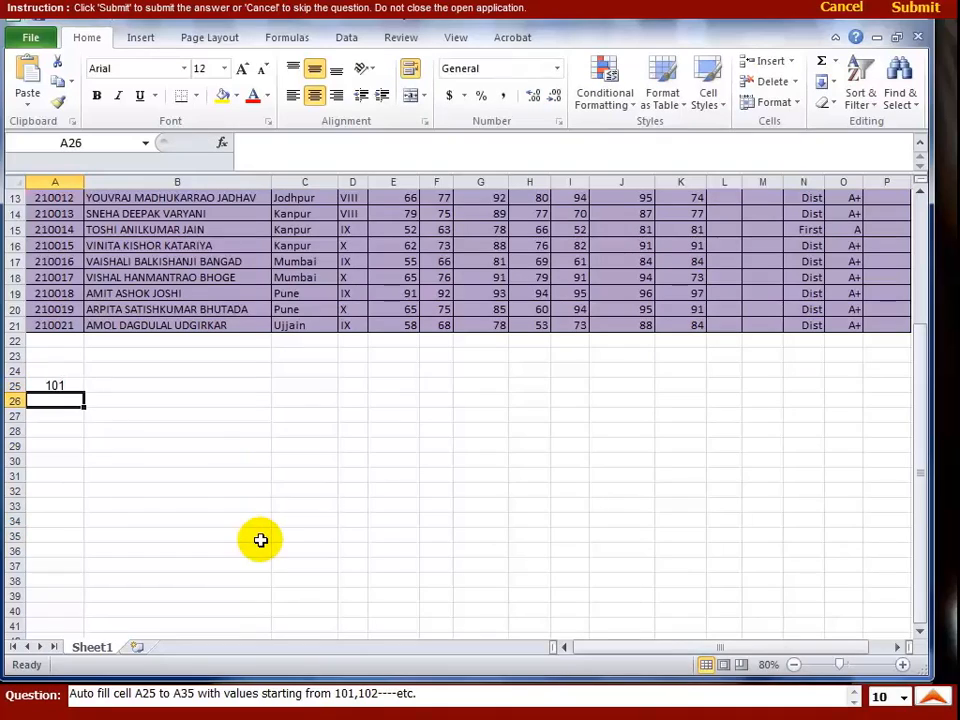
type("102")
key("Return")
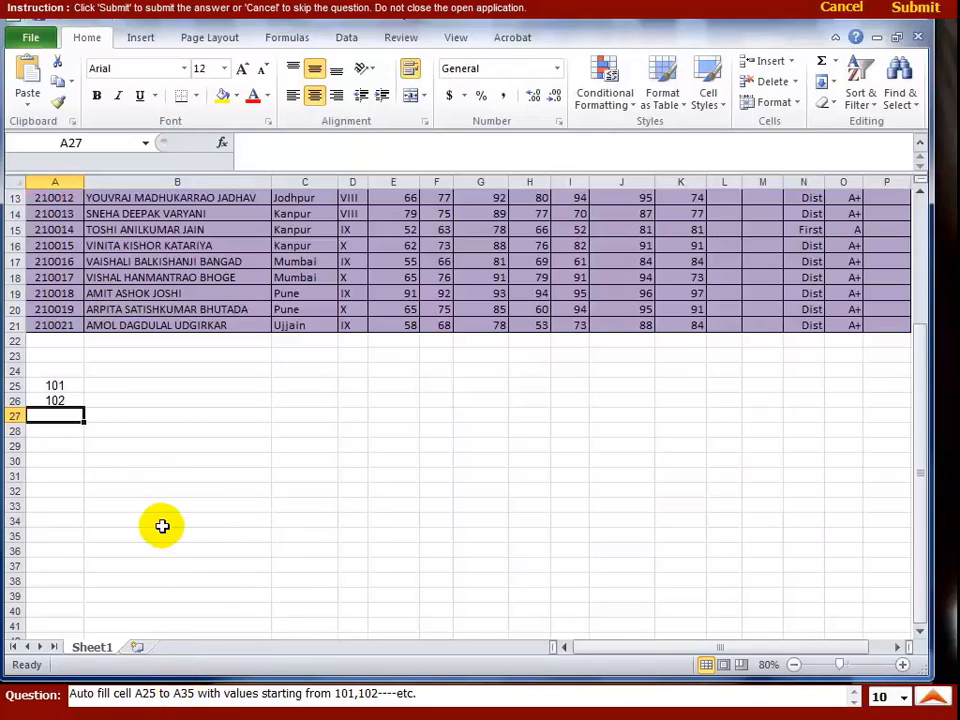
Auto fill the series from A25:A26 down to cell A35, and submit the answer.
left_click_drag(57, 385, 57, 399)
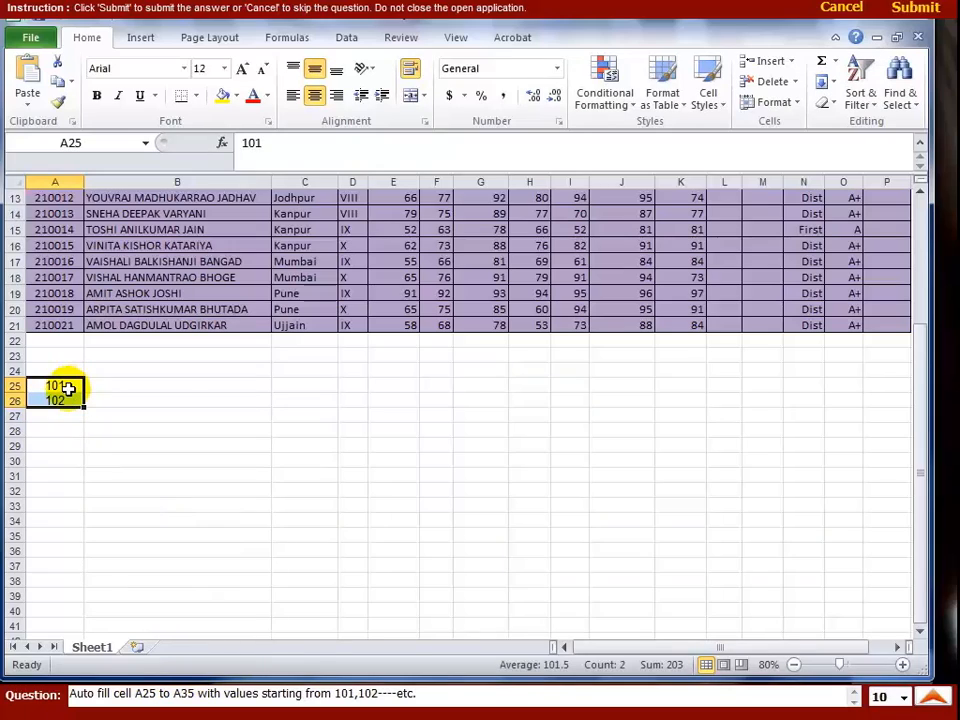
left_click(141, 398)
left_click(69, 387)
left_click(102, 387)
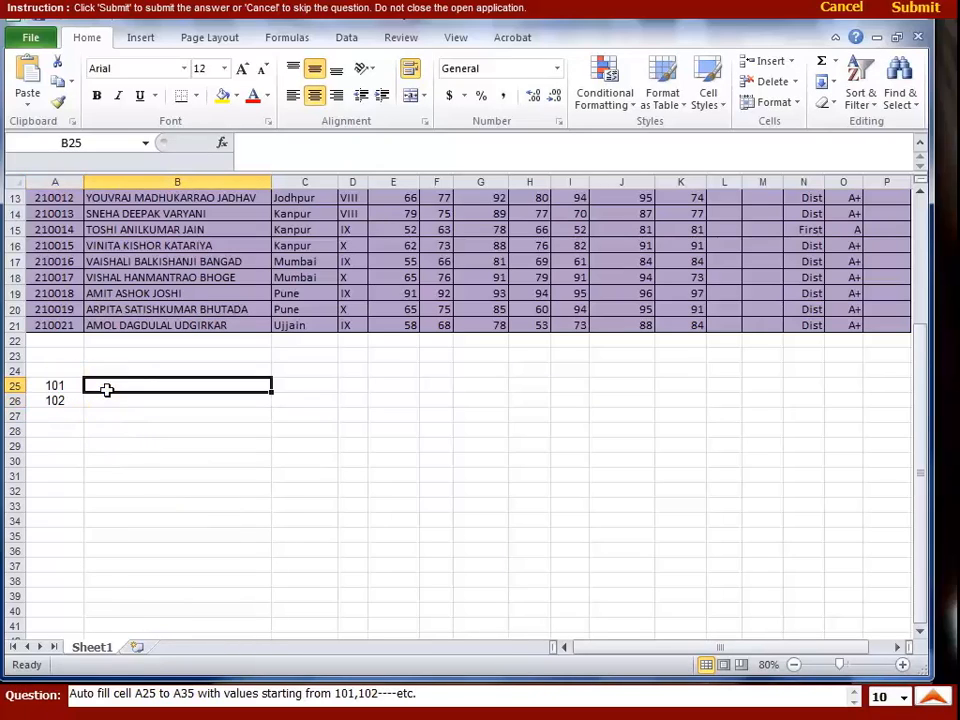
left_click_drag(58, 388, 58, 399)
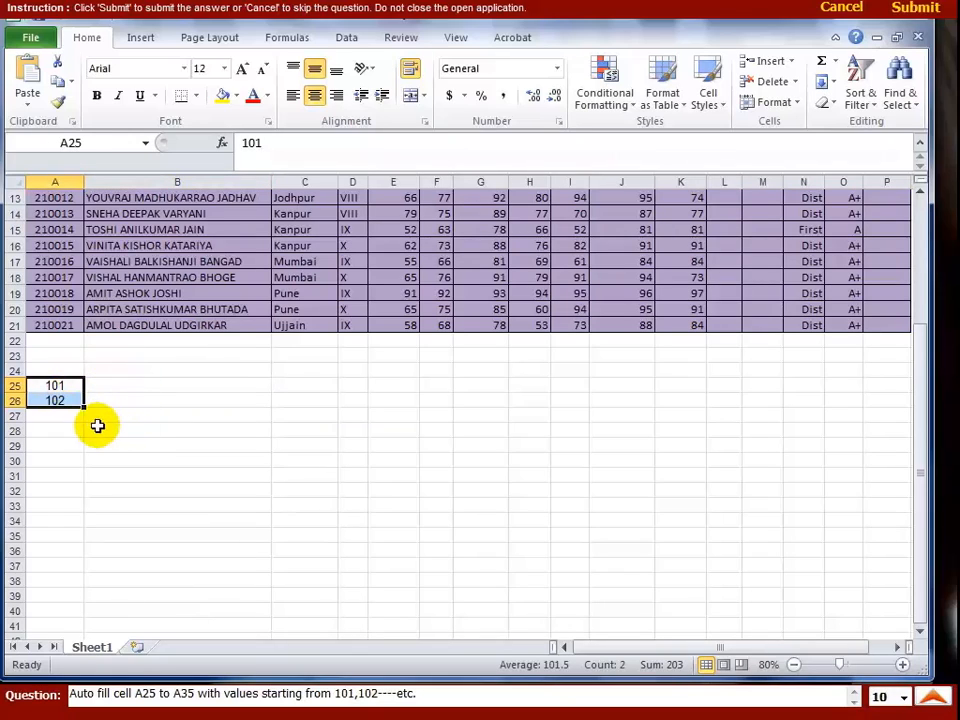
left_click_drag(84, 408, 85, 541)
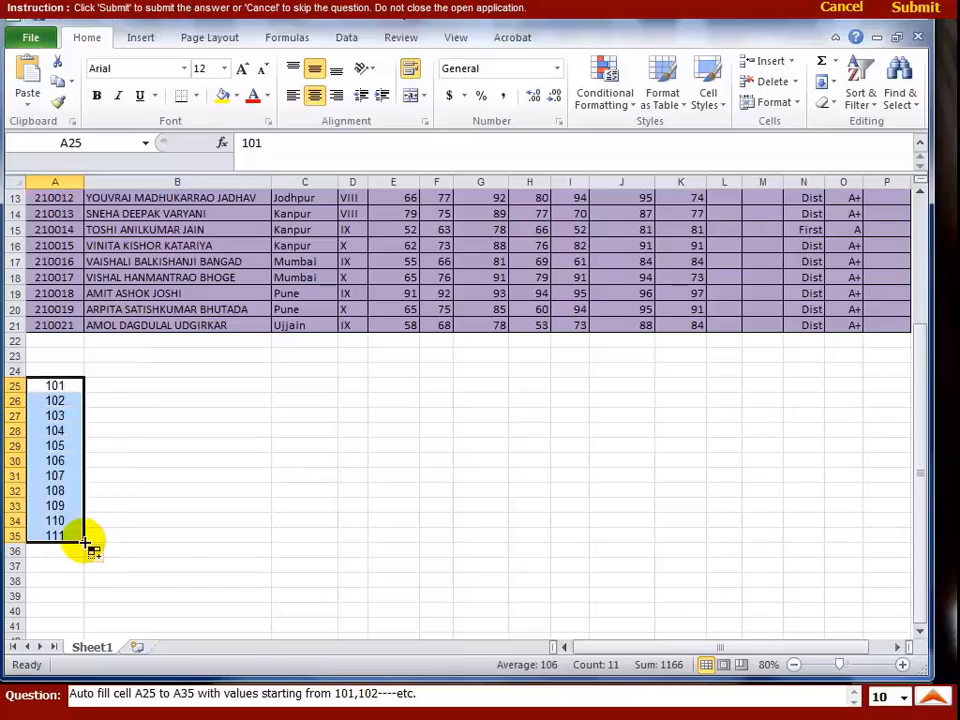
left_click(457, 455)
left_click(912, 12)
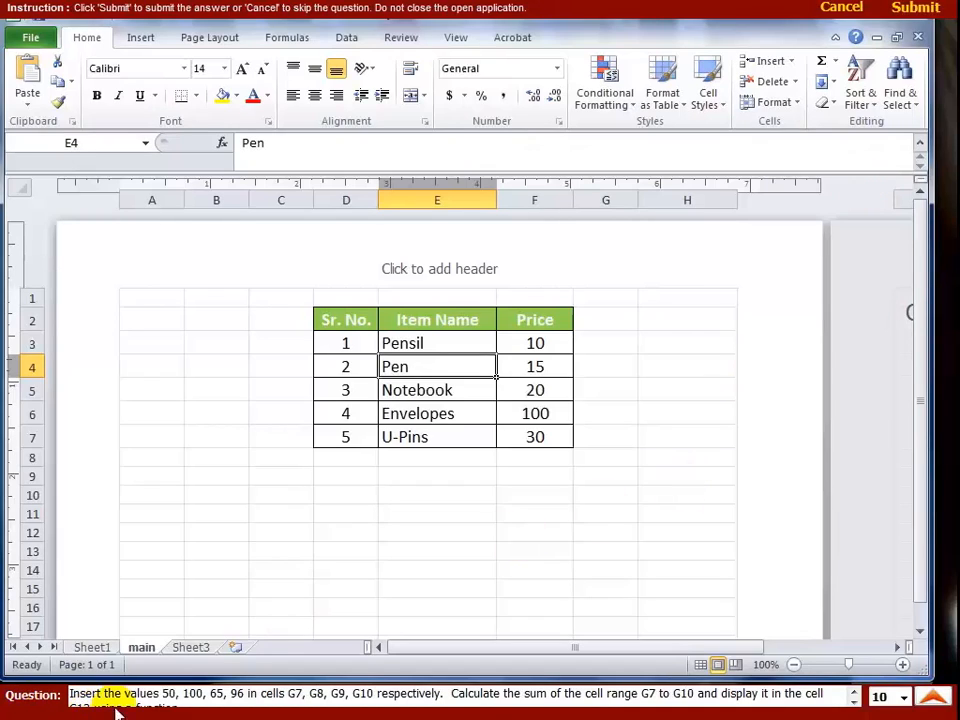
Show the full question text and enter 50, 100, 65 and 96 in cells G7, G8, G9 and G10.
left_click(930, 700)
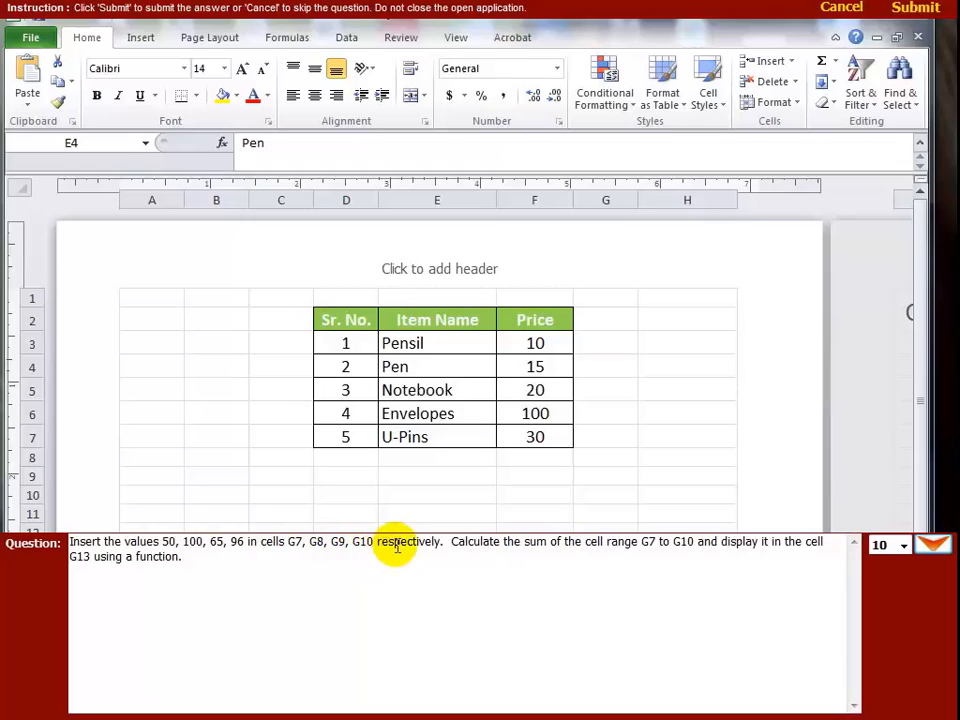
left_click(590, 438)
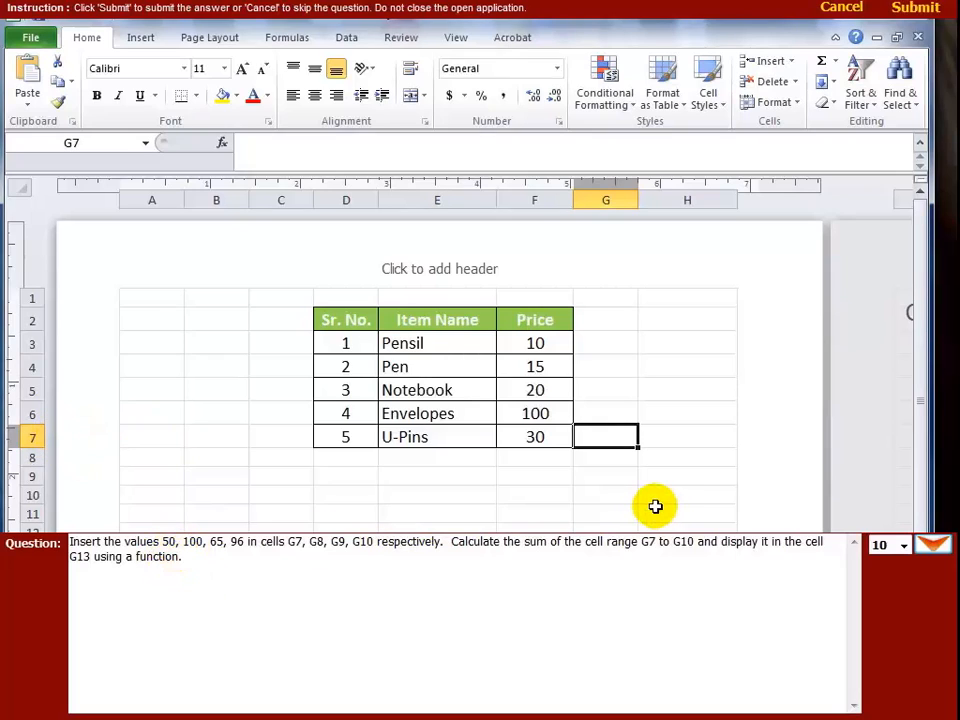
type("50")
key("Return")
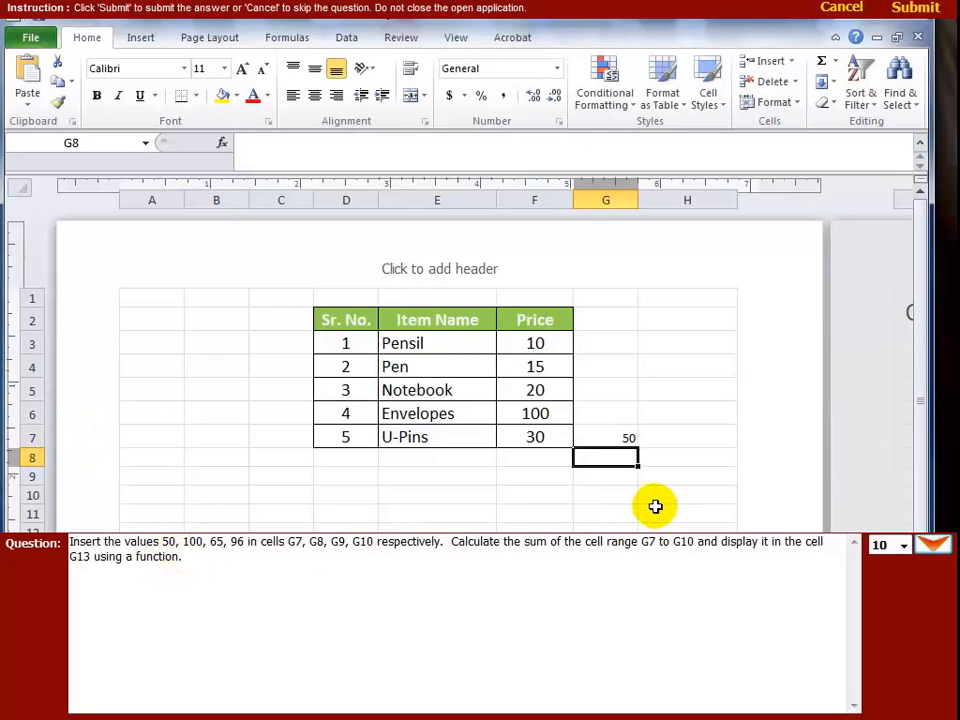
type("10")
key("Return")
type("65")
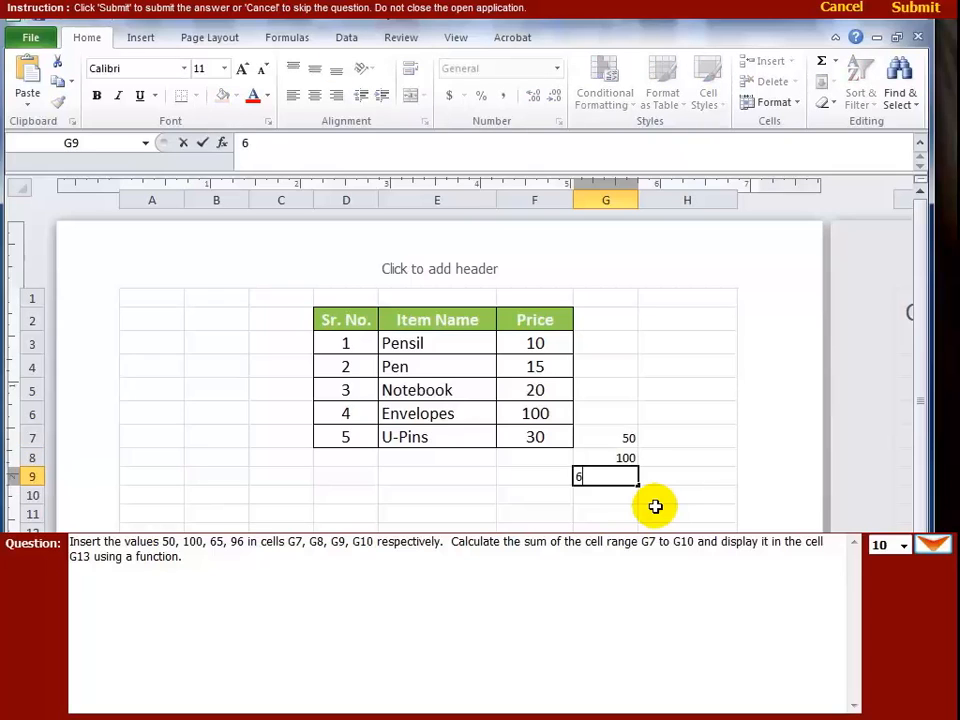
key("Return")
type("96")
key("Return")
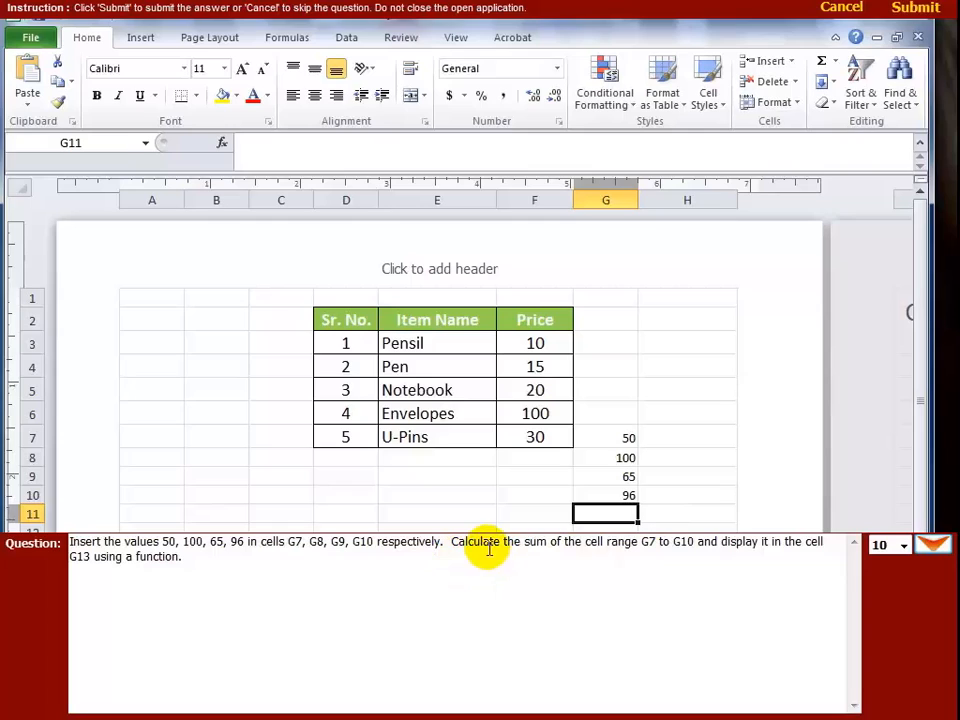
Check in the question text which cell range to sum and which cell must display the total.
left_click_drag(504, 545, 515, 546)
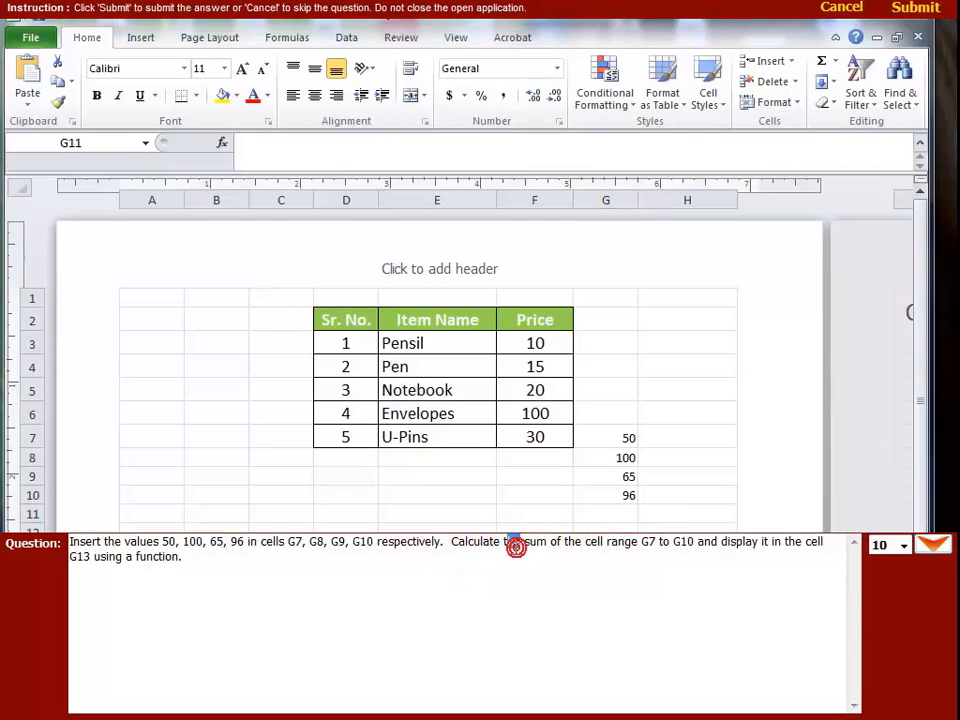
left_click(512, 564)
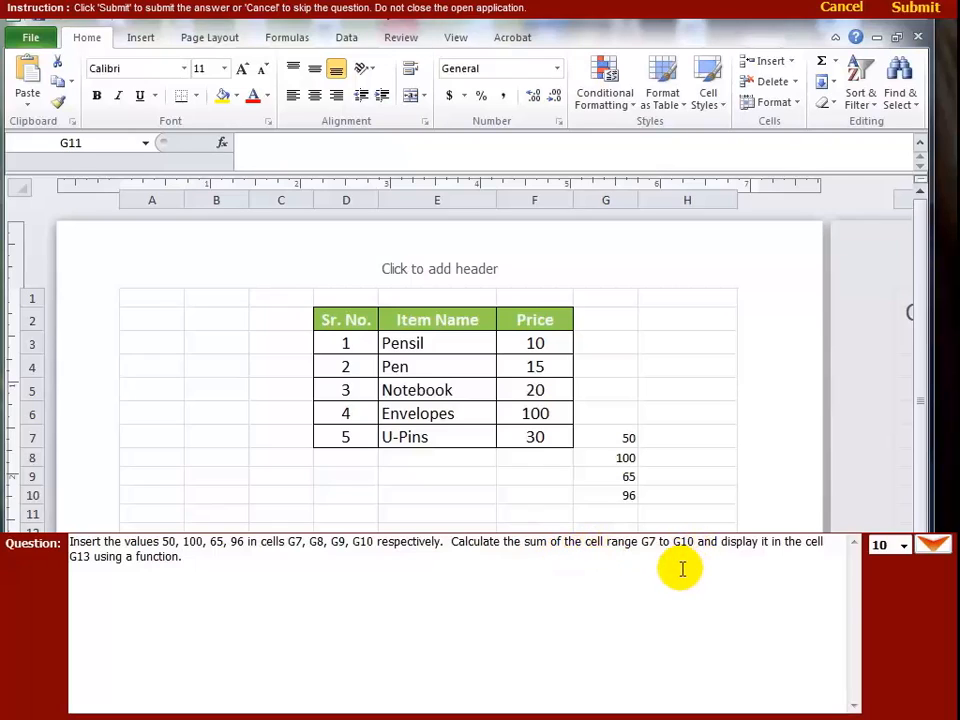
left_click(645, 541)
left_click_drag(649, 541, 684, 542)
left_click(684, 543)
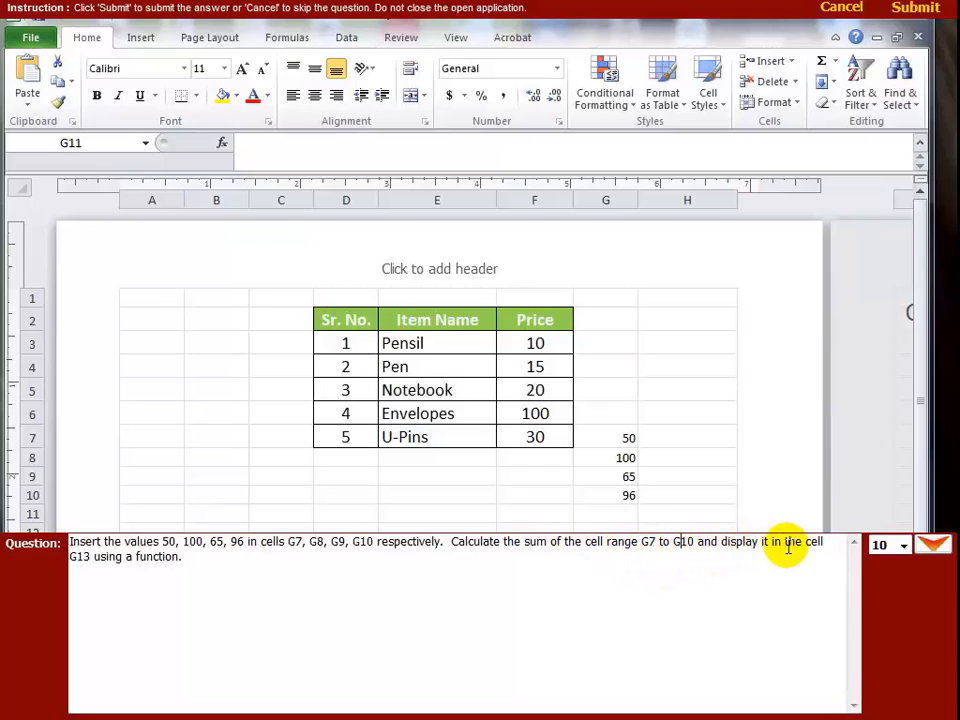
double_click(79, 556)
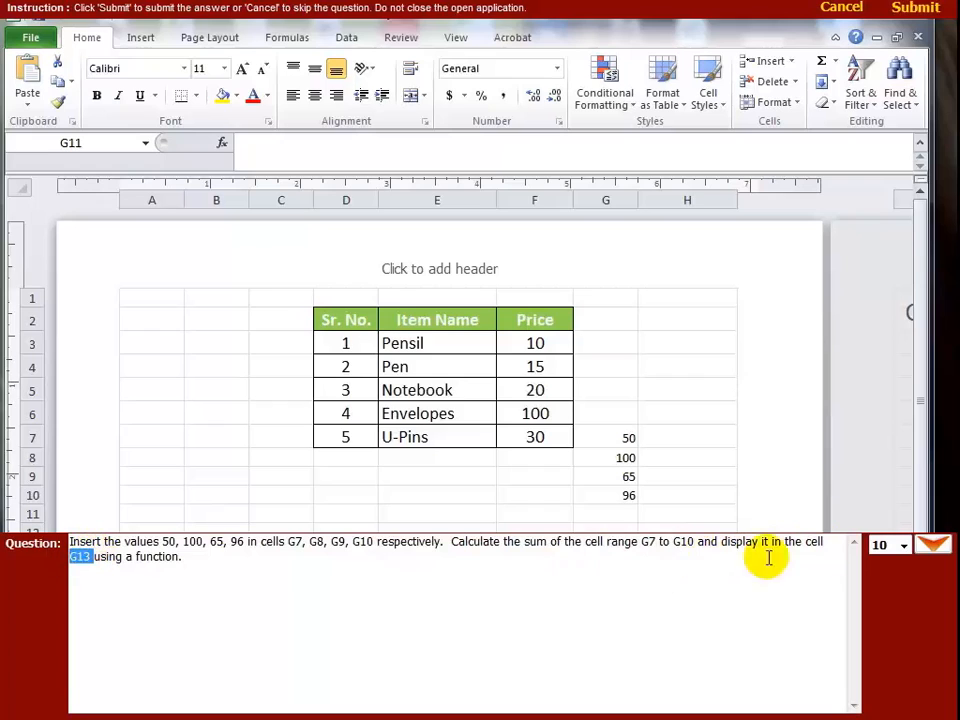
Sum the range G7:G10 in cell G13 with the AutoSum function, and submit the answer.
left_click(931, 544)
left_click(623, 546)
scroll(621, 546, "down", 3)
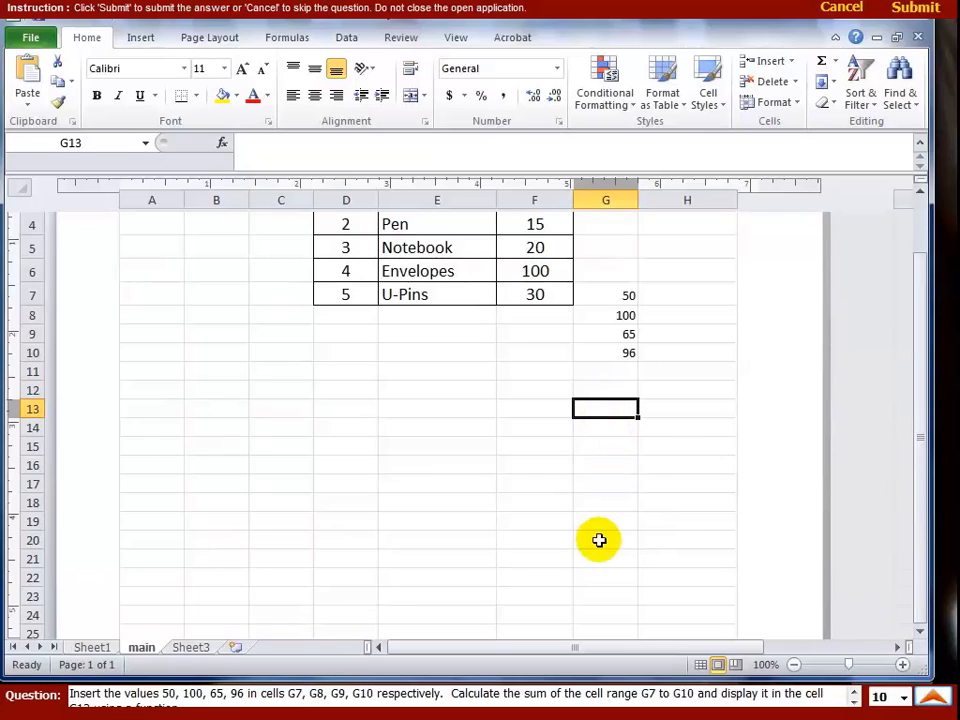
left_click(834, 61)
left_click(857, 86)
left_click_drag(599, 290, 602, 345)
key("Return")
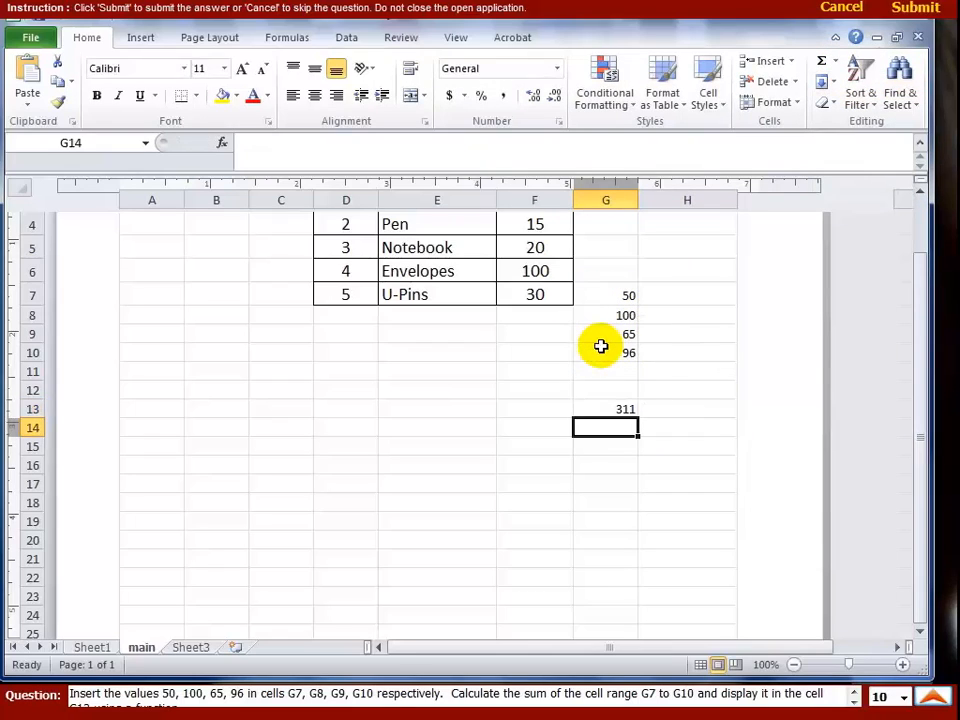
left_click(914, 8)
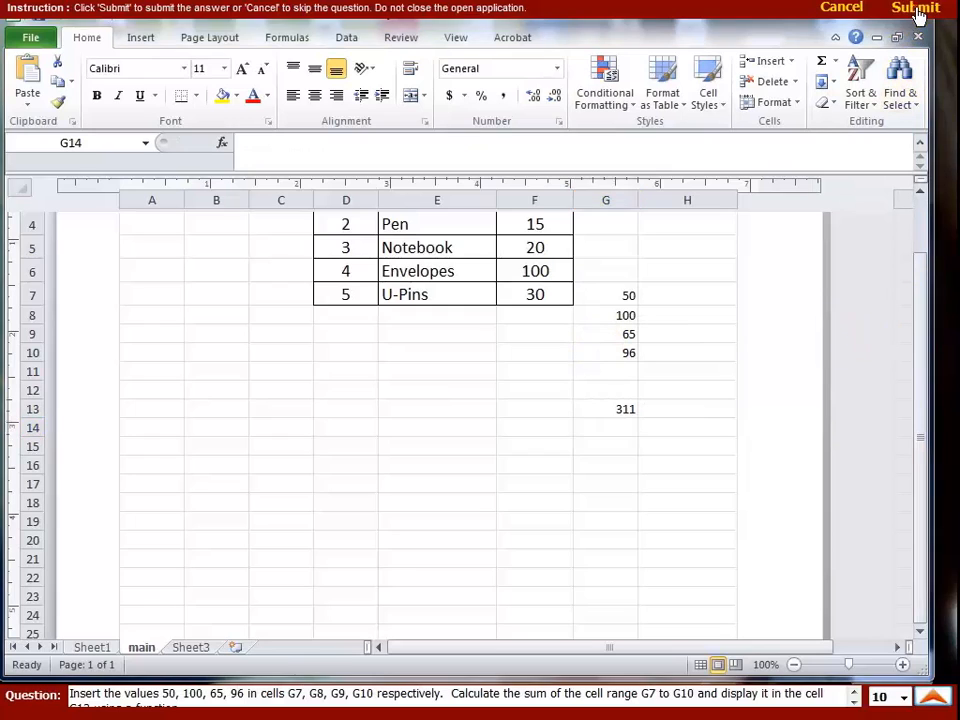
Convert the text of cell B8 to uppercase in cell B16 with the formula =upper(b8).
left_click(869, 281)
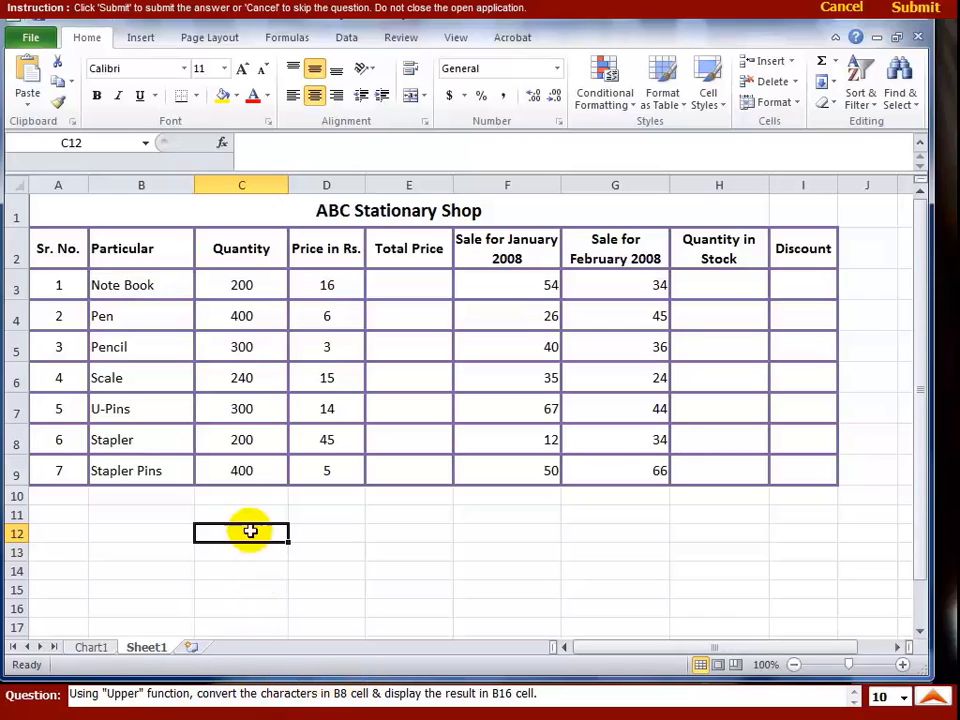
left_click(114, 440)
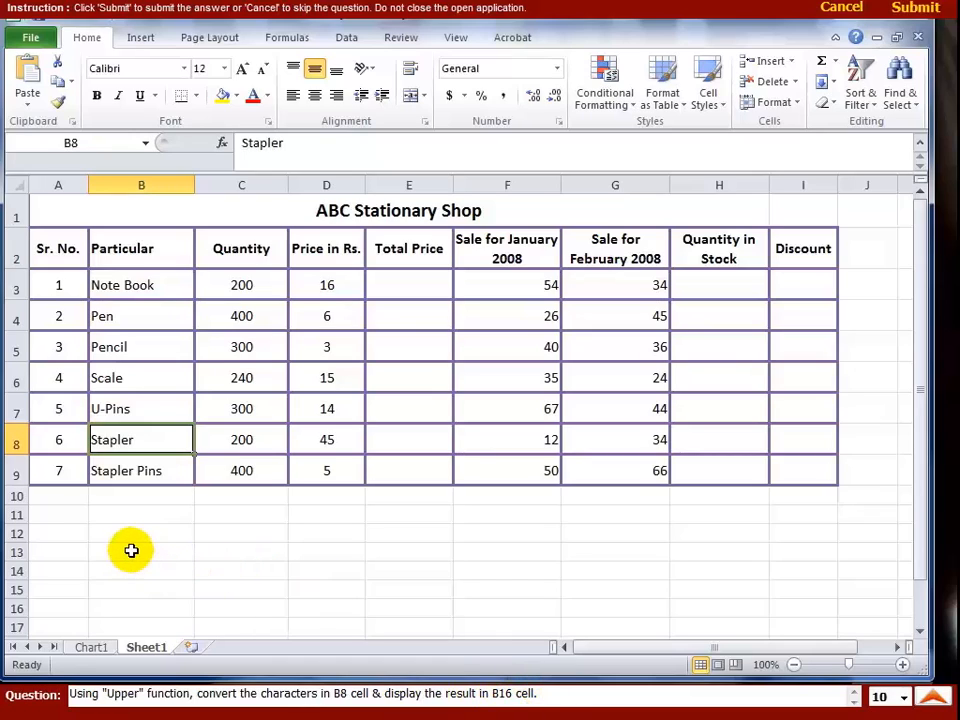
left_click(124, 610)
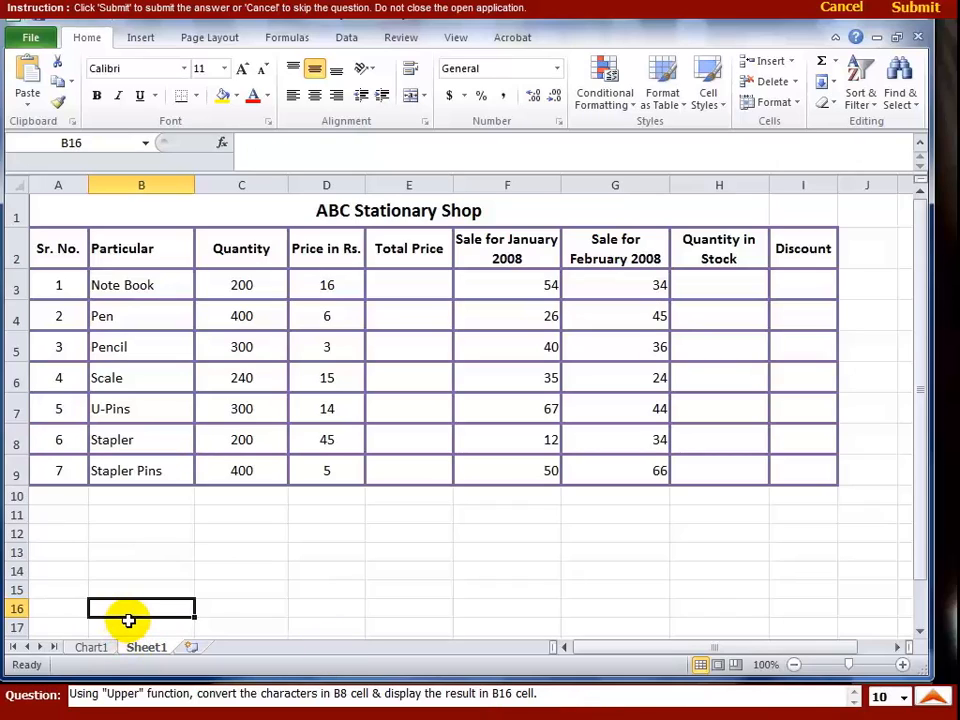
type("=upper")
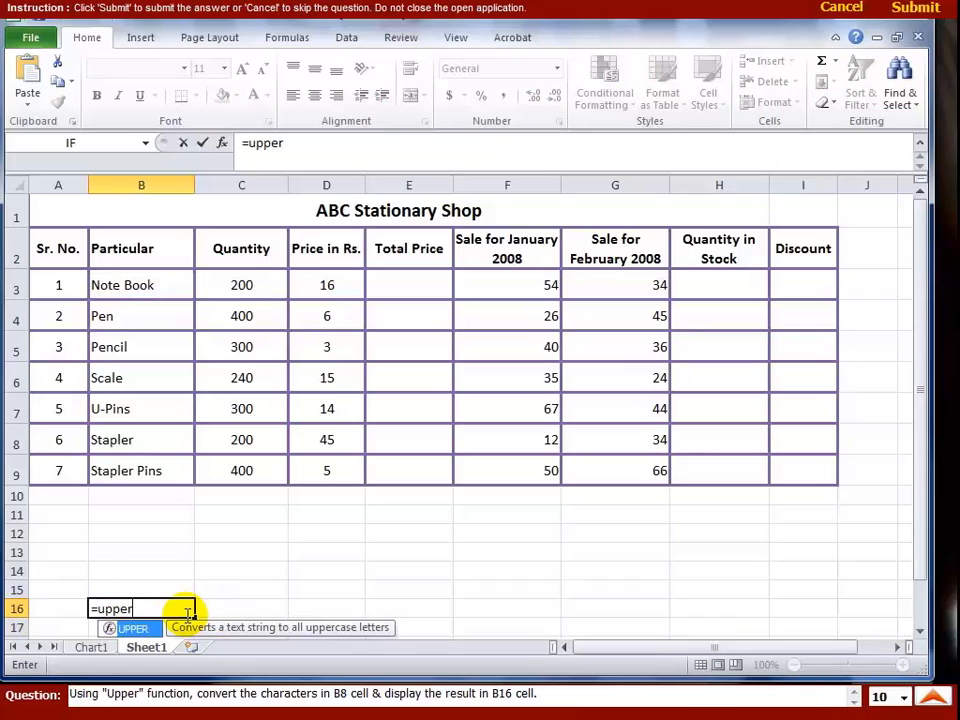
type("(")
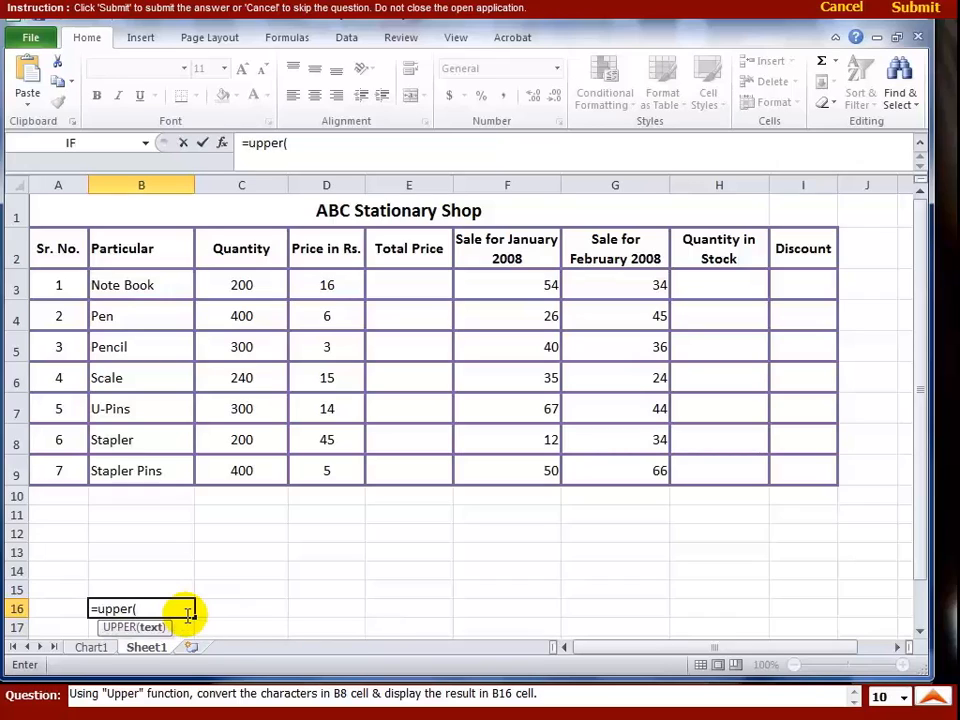
type("b8")
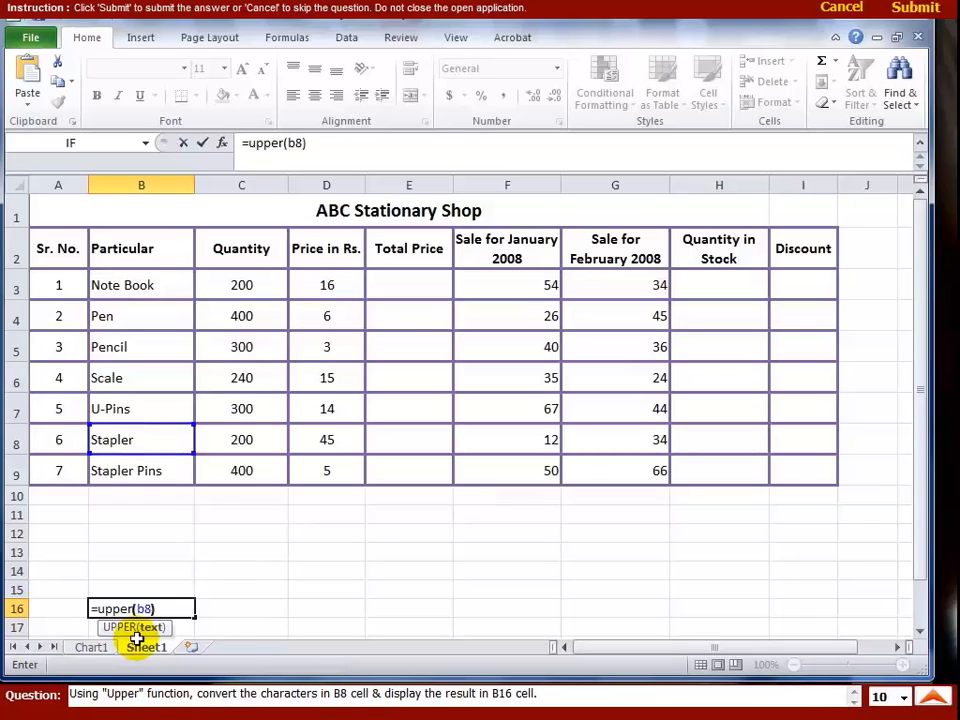
type(")")
key("Return")
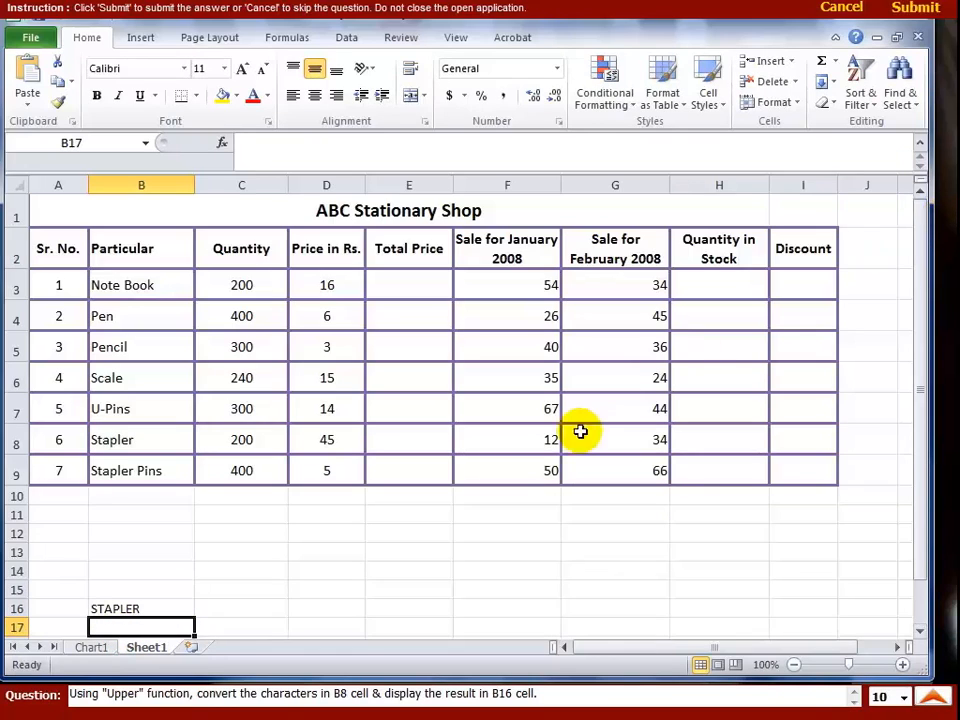
Enter the word lower in the empty cell C13.
left_click(252, 548)
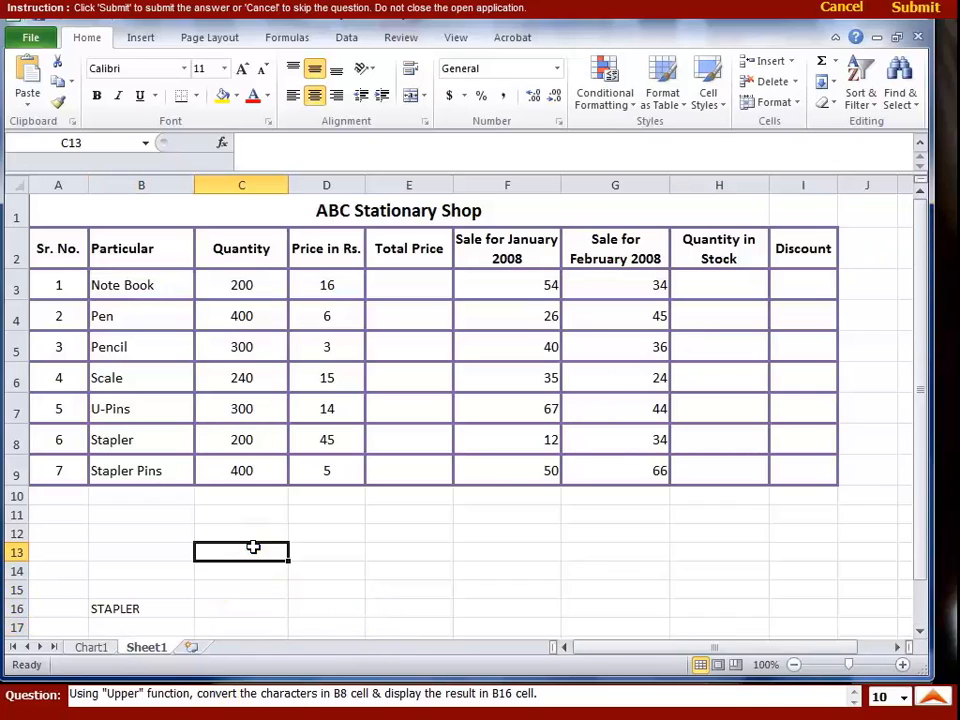
type("I")
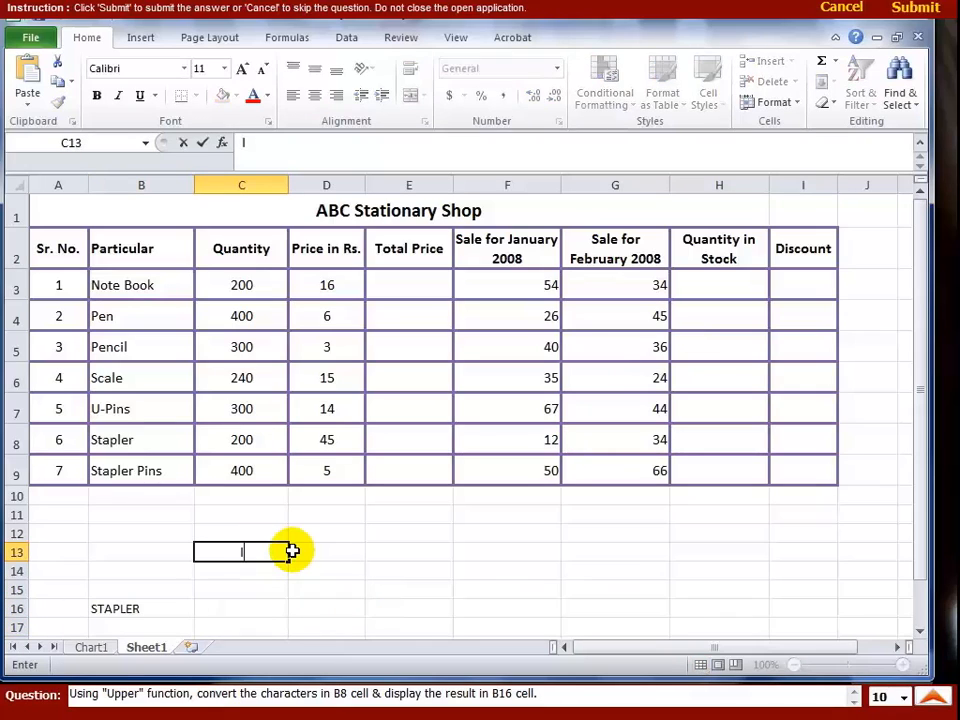
key("Return")
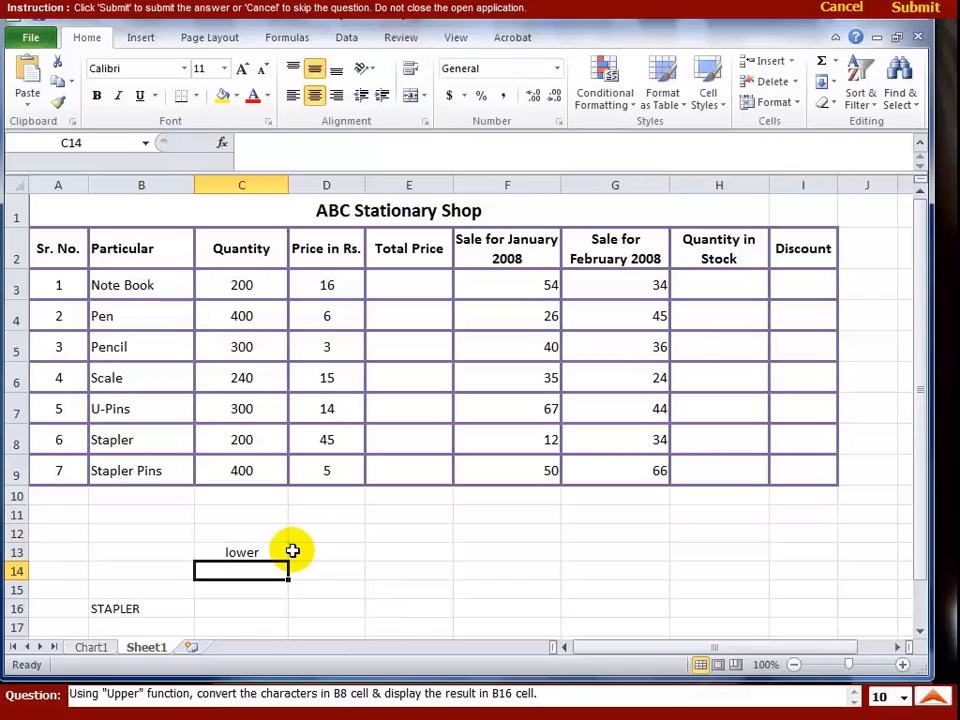
Enter COUNT in cell C14 and LEN in cell C15, and submit the answer.
type("COUNT")
key("Return")
type("LEN")
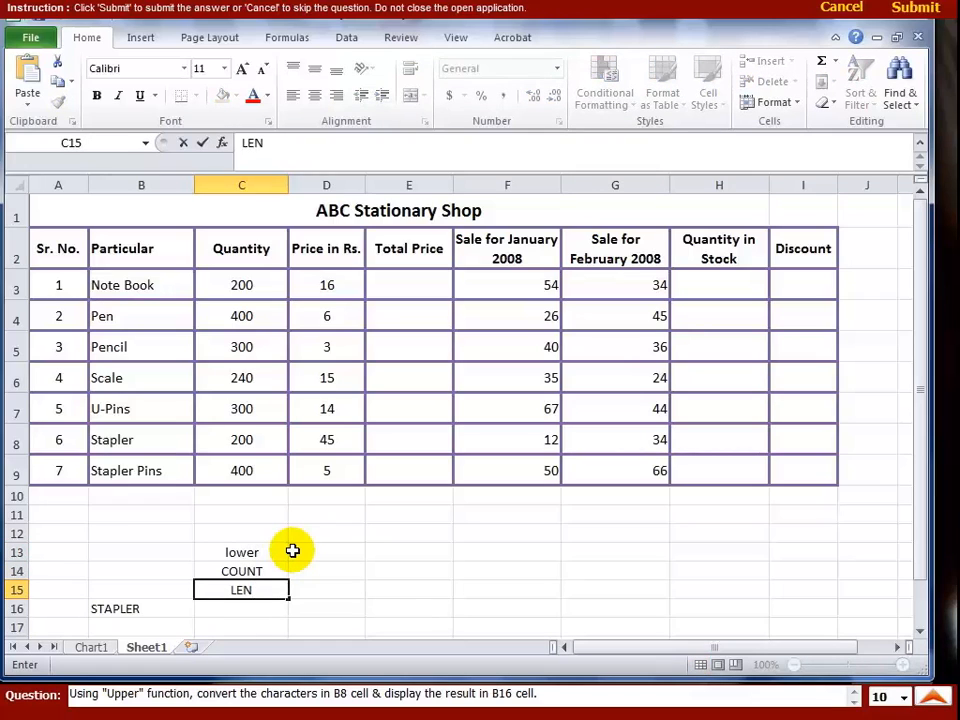
key("Return")
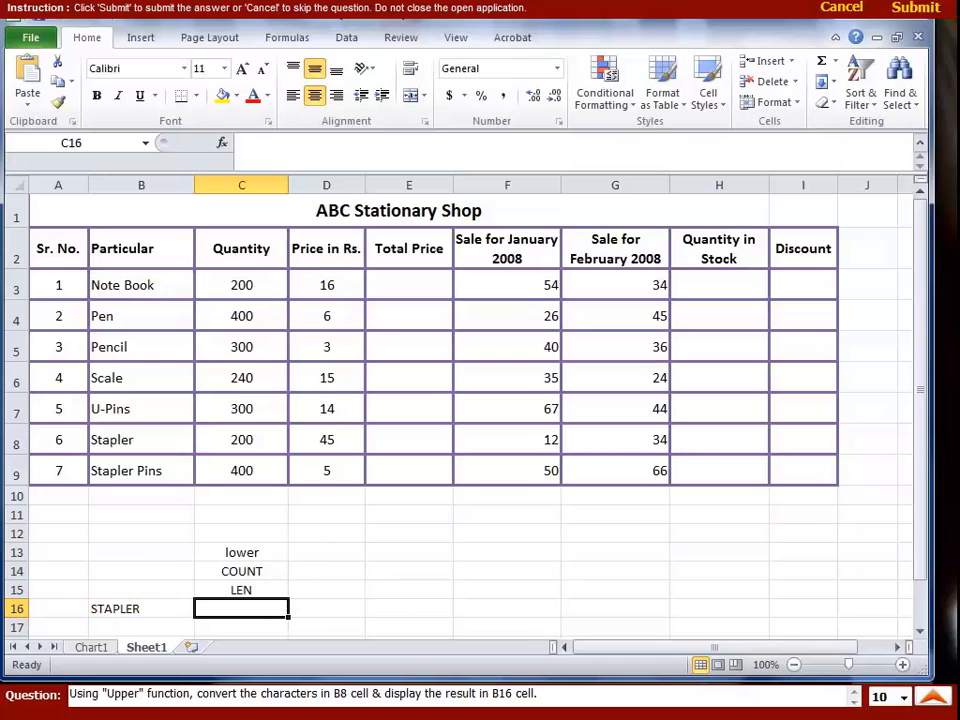
left_click(902, 10)
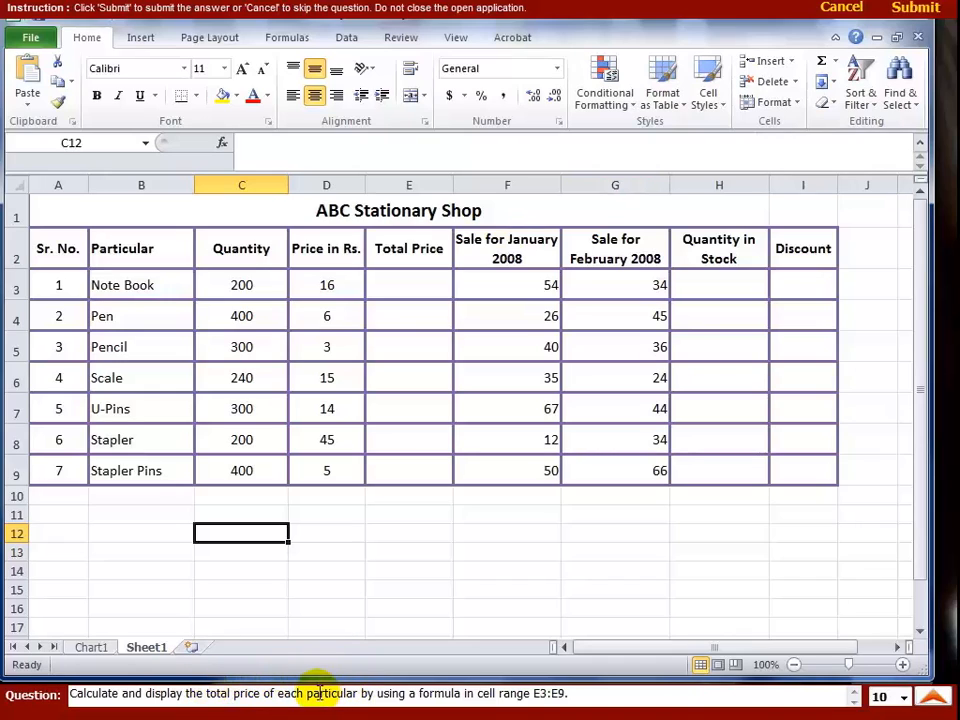
Calculate the total prices in E3:E9 with the formula =C3*D3 filled down from E3, and submit the answer.
left_click(512, 698)
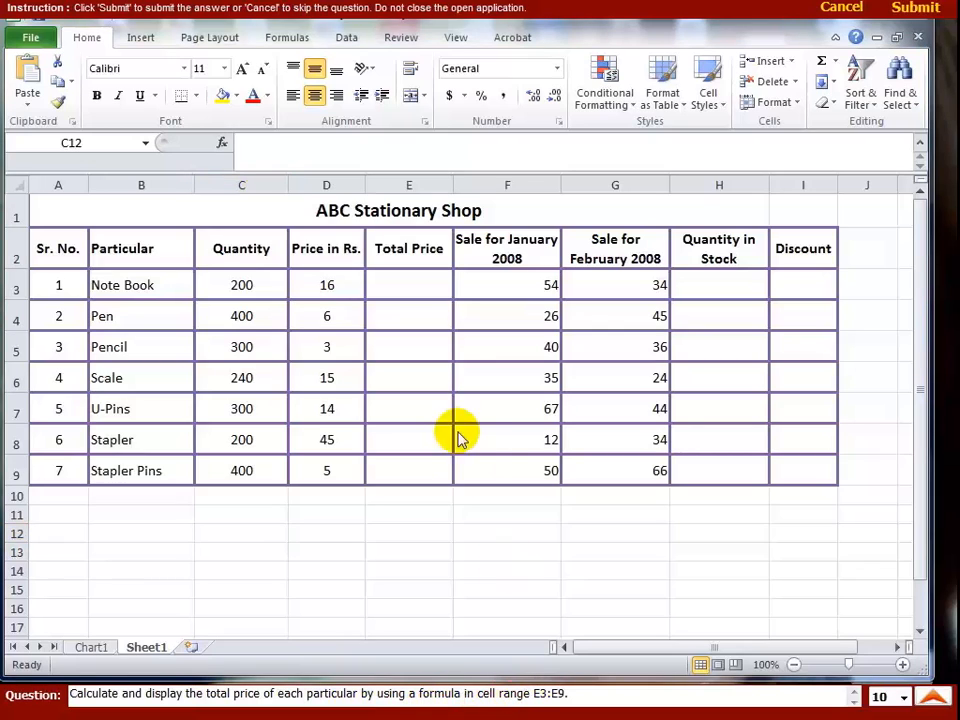
left_click(398, 279)
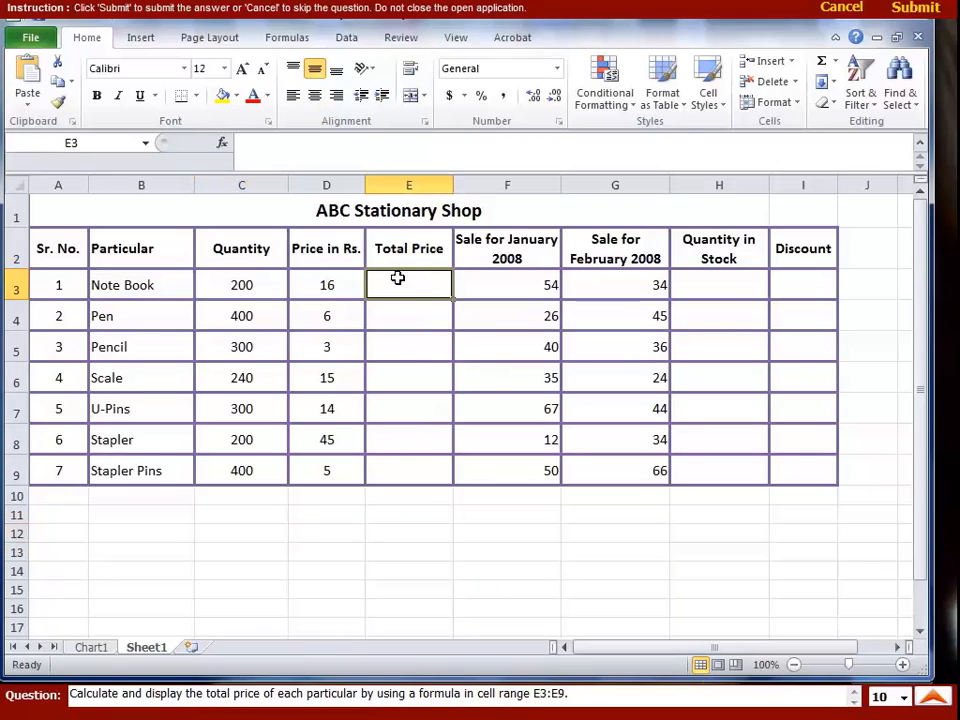
left_click(398, 468)
left_click(399, 285)
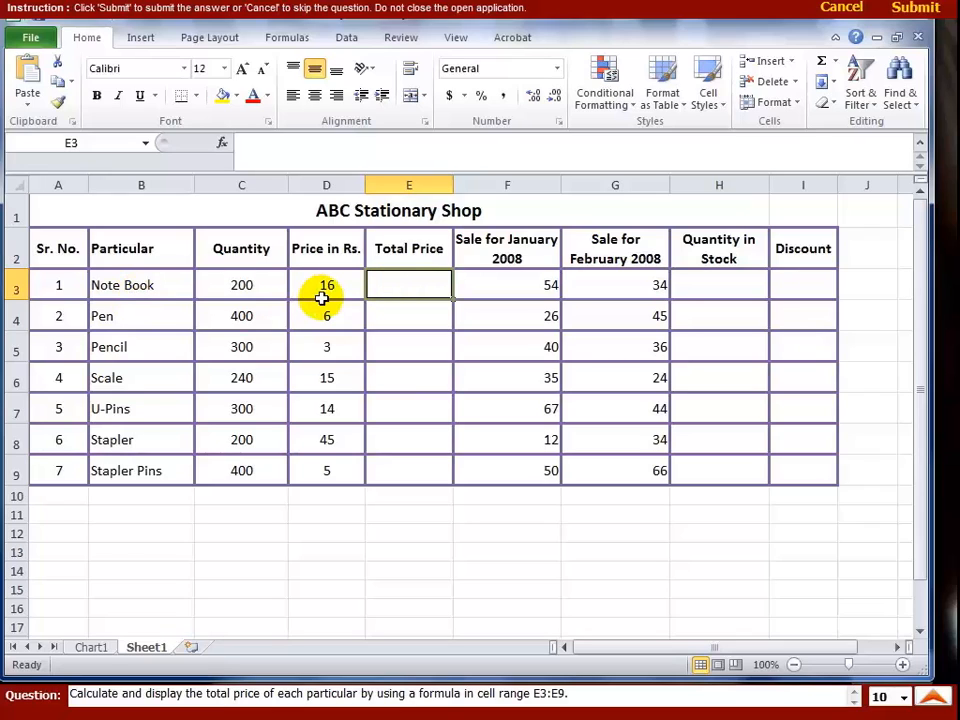
type("=")
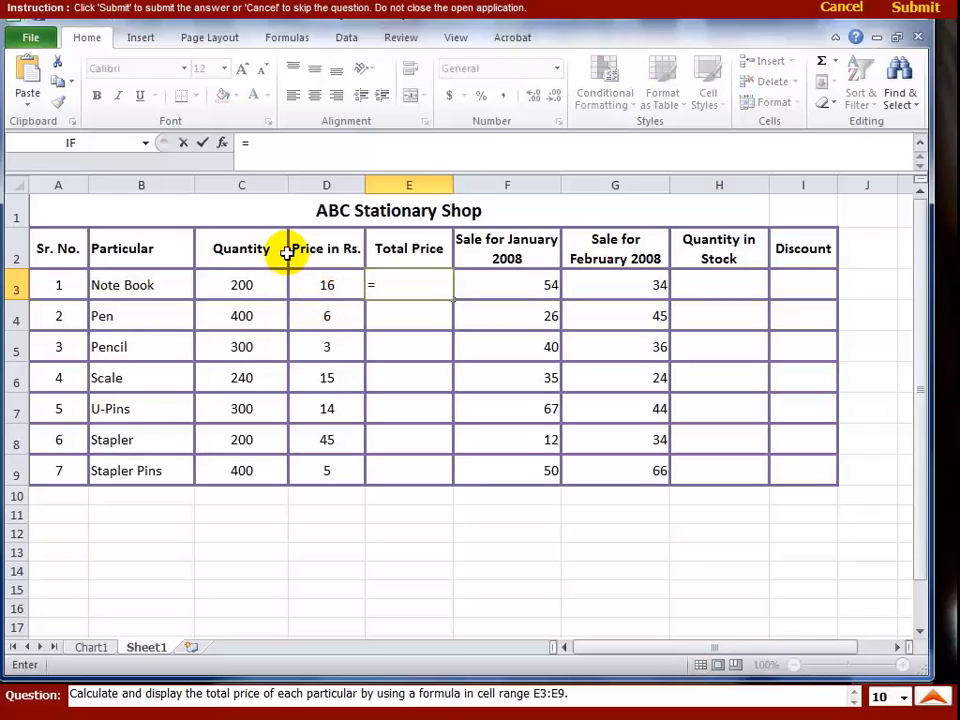
left_click(248, 286)
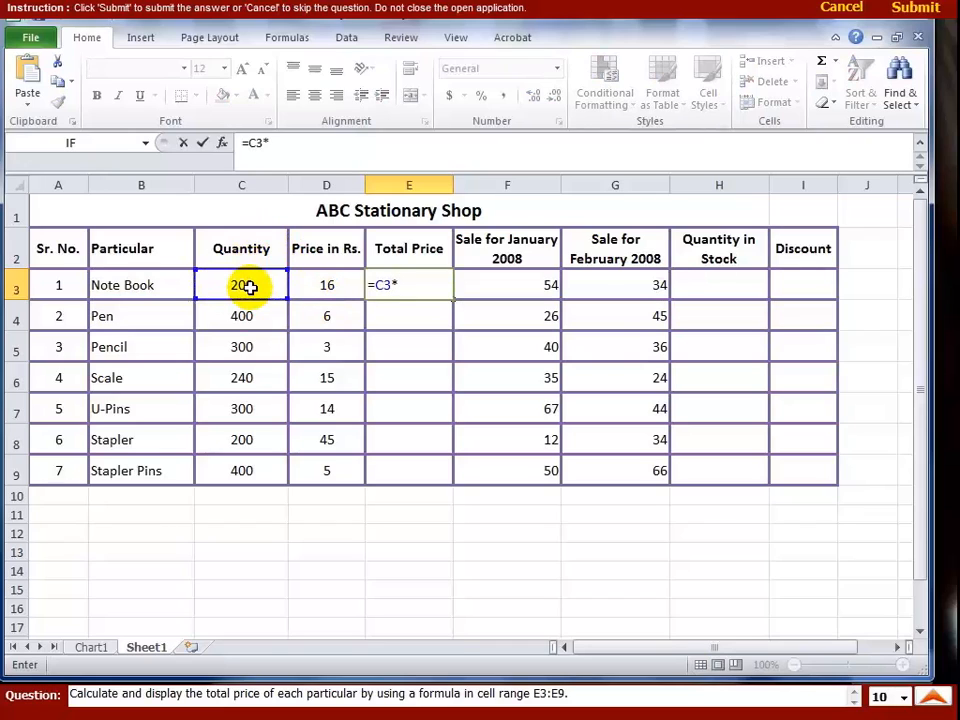
left_click(329, 288)
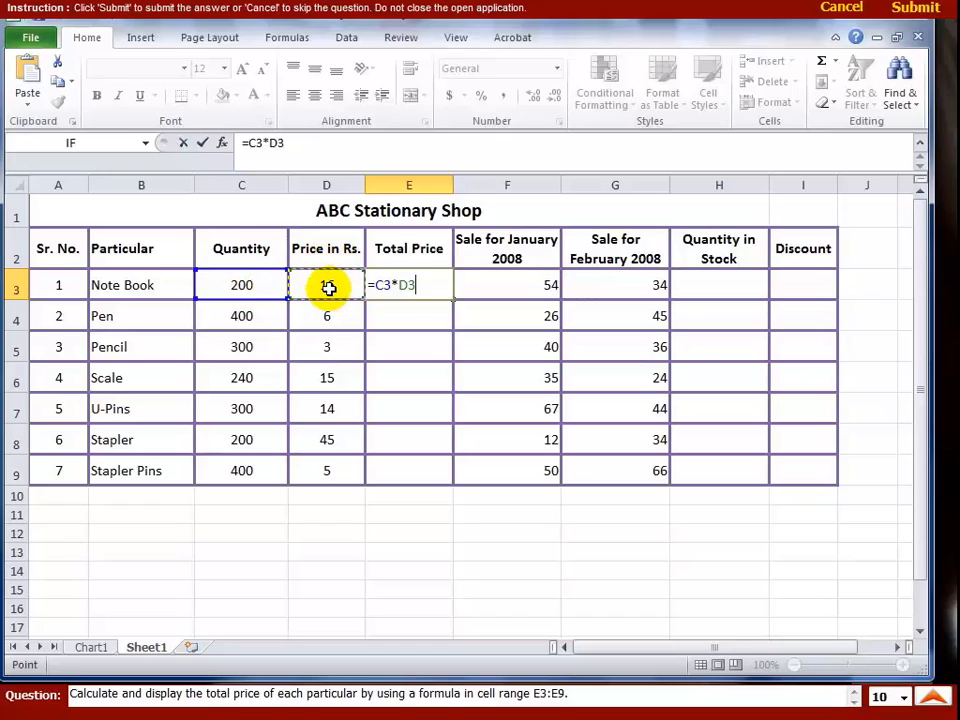
key("Return")
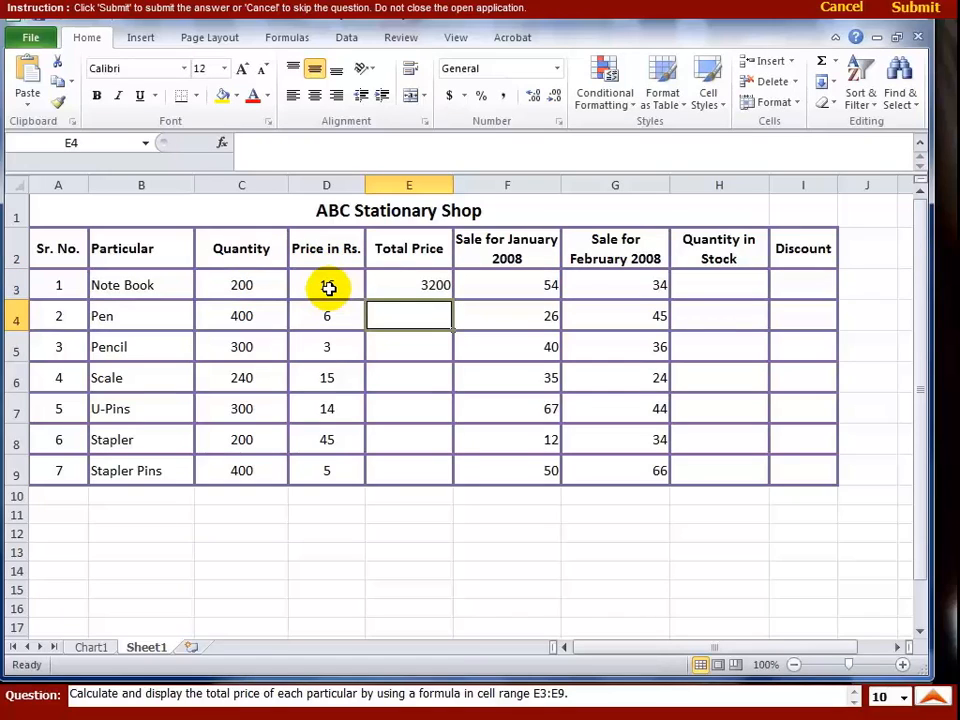
left_click(412, 284)
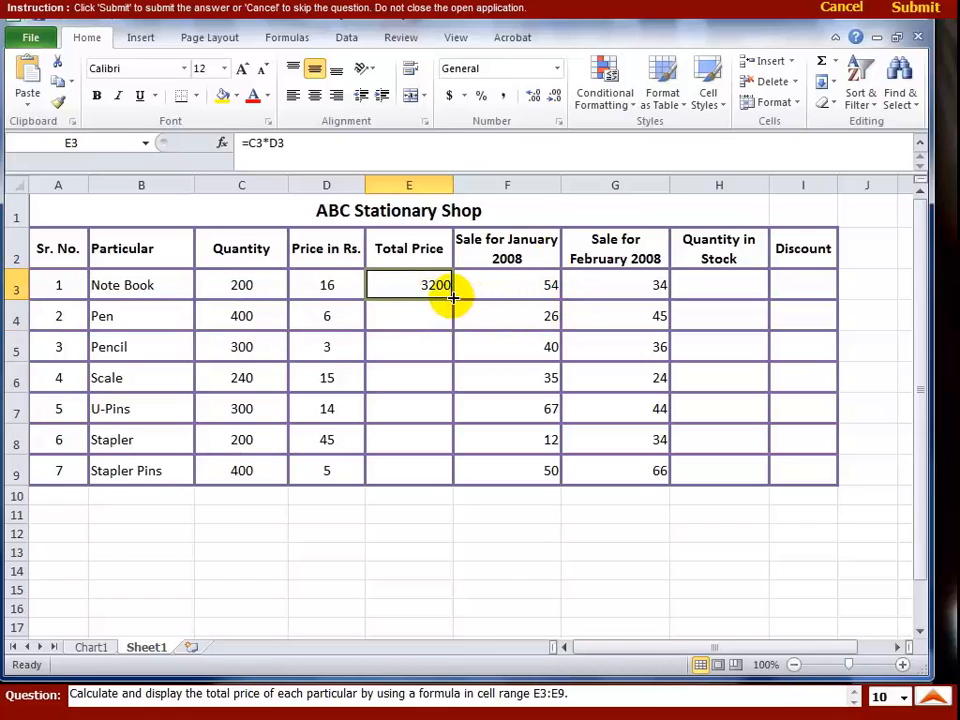
left_click_drag(452, 297, 450, 481)
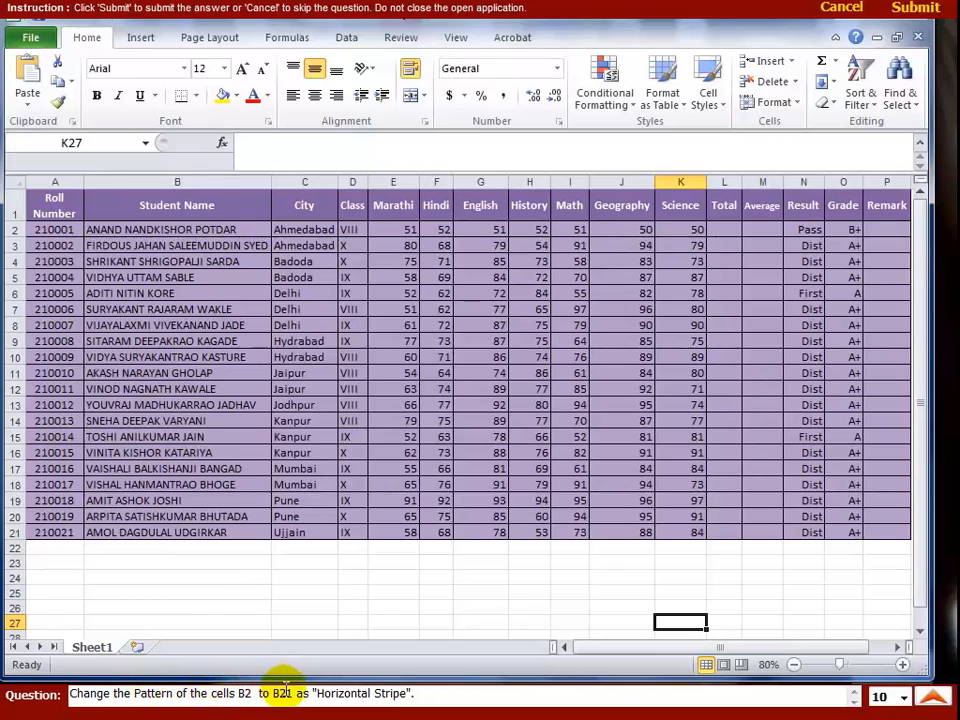
Fill the student name cells B2:B21 with the Horizontal Stripe pattern style, and submit the answer.
left_click(282, 621)
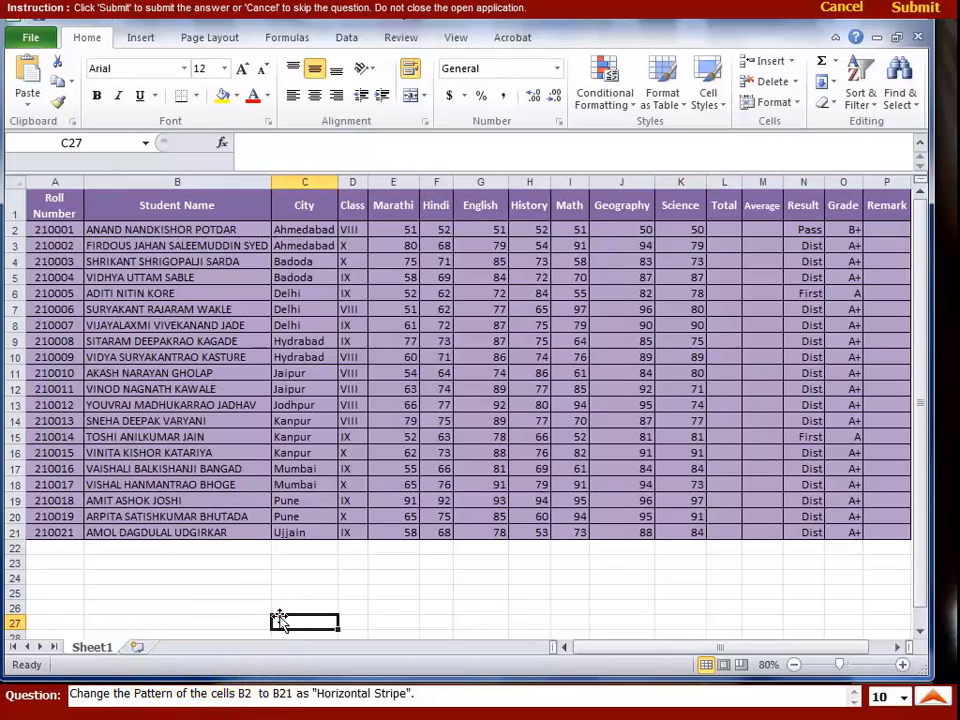
left_click(167, 207)
left_click(158, 230)
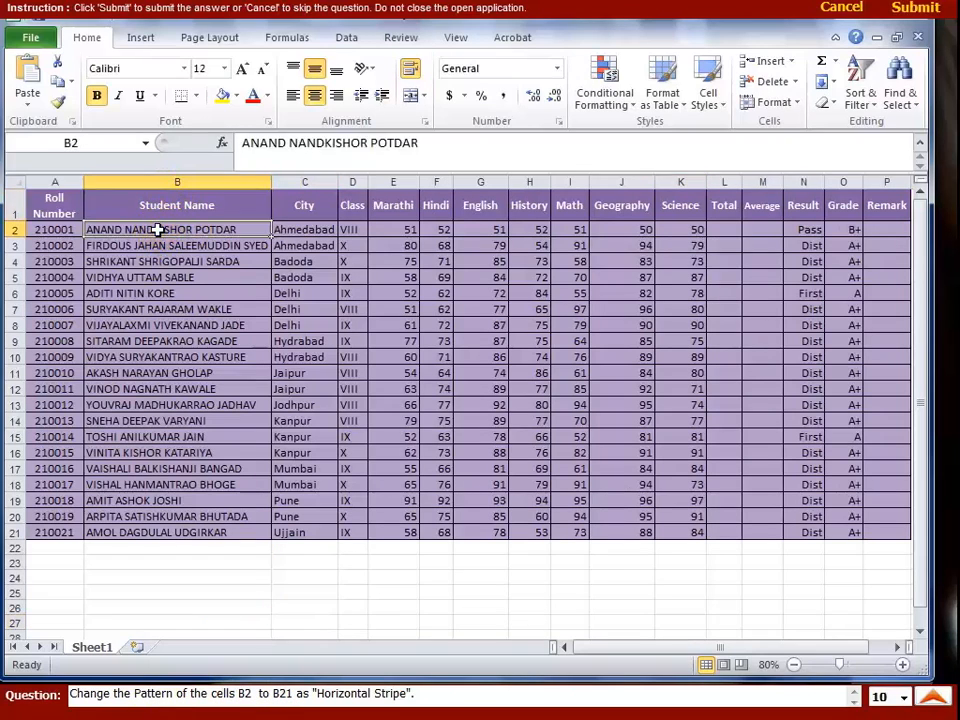
left_click(135, 537)
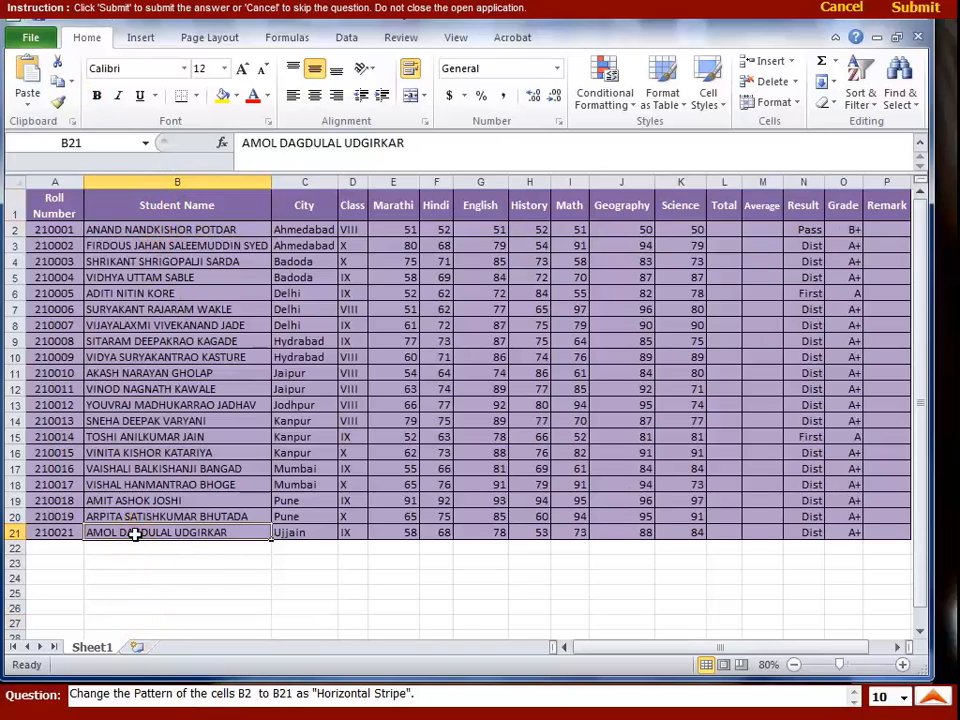
left_click_drag(130, 229, 130, 531)
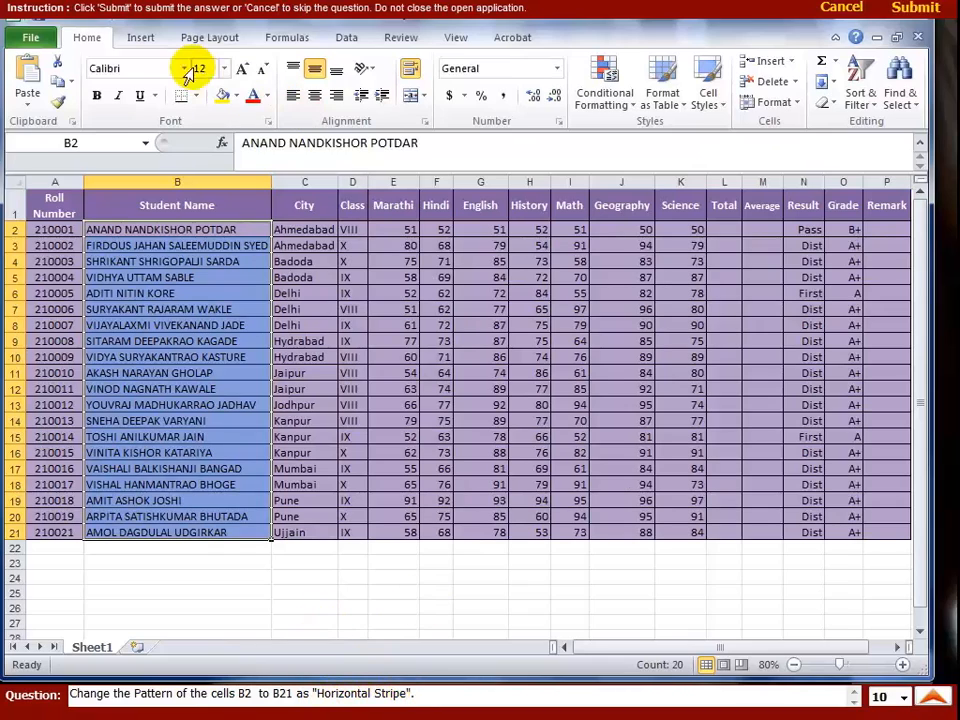
left_click(268, 126)
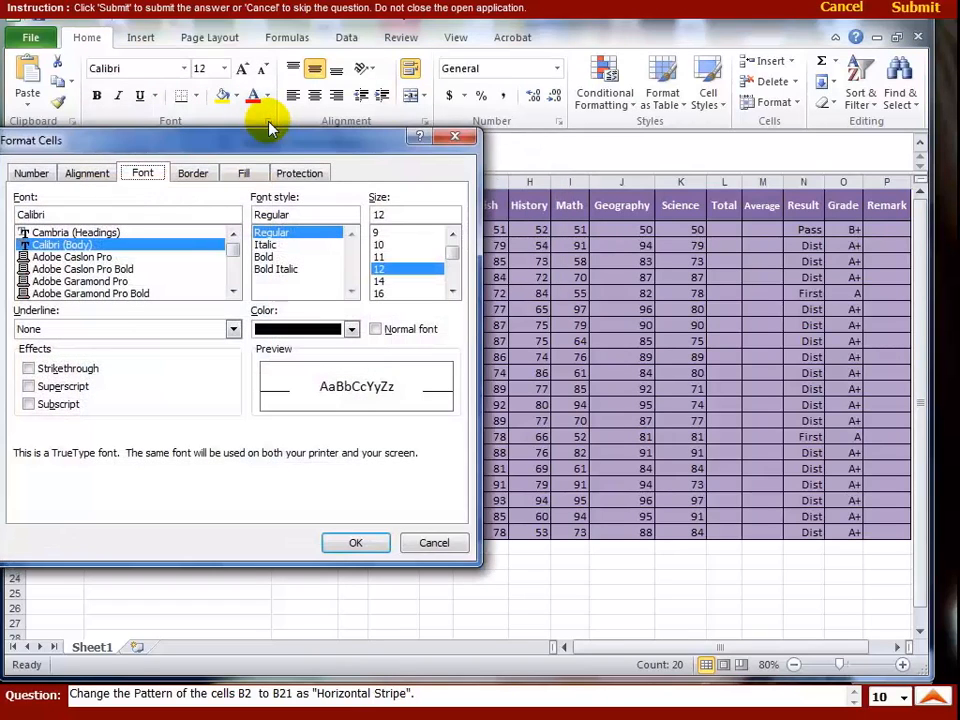
left_click(250, 176)
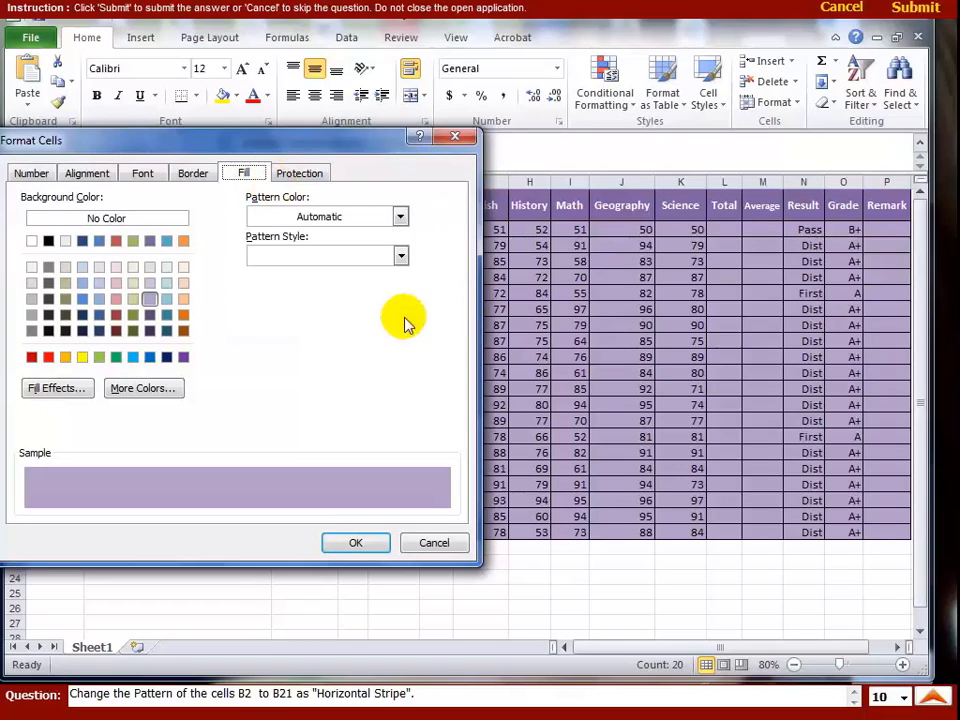
left_click(400, 257)
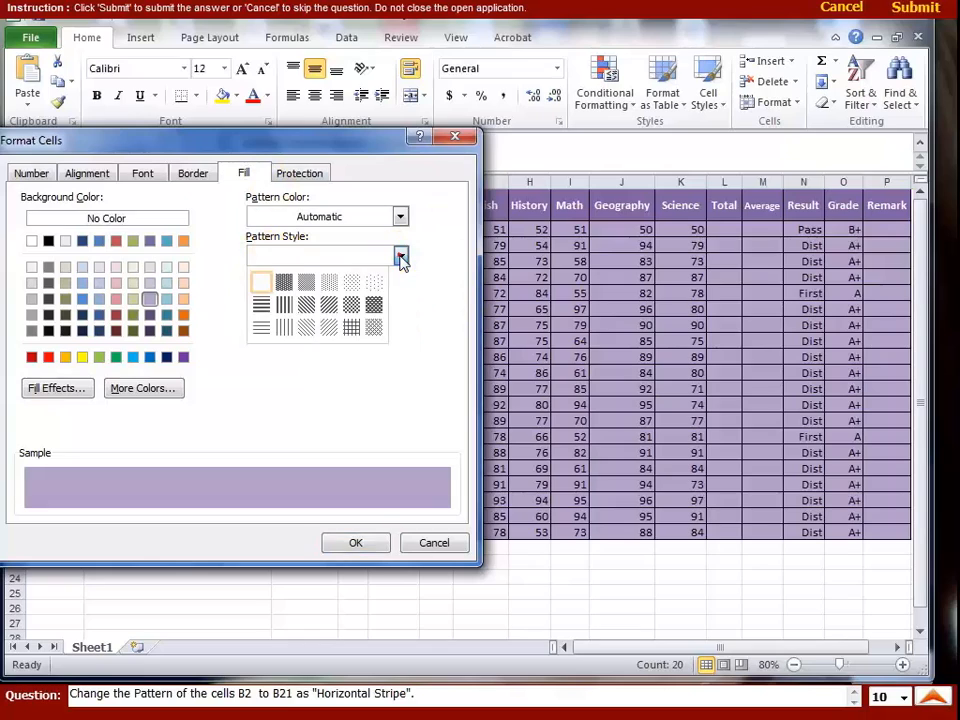
left_click(262, 309)
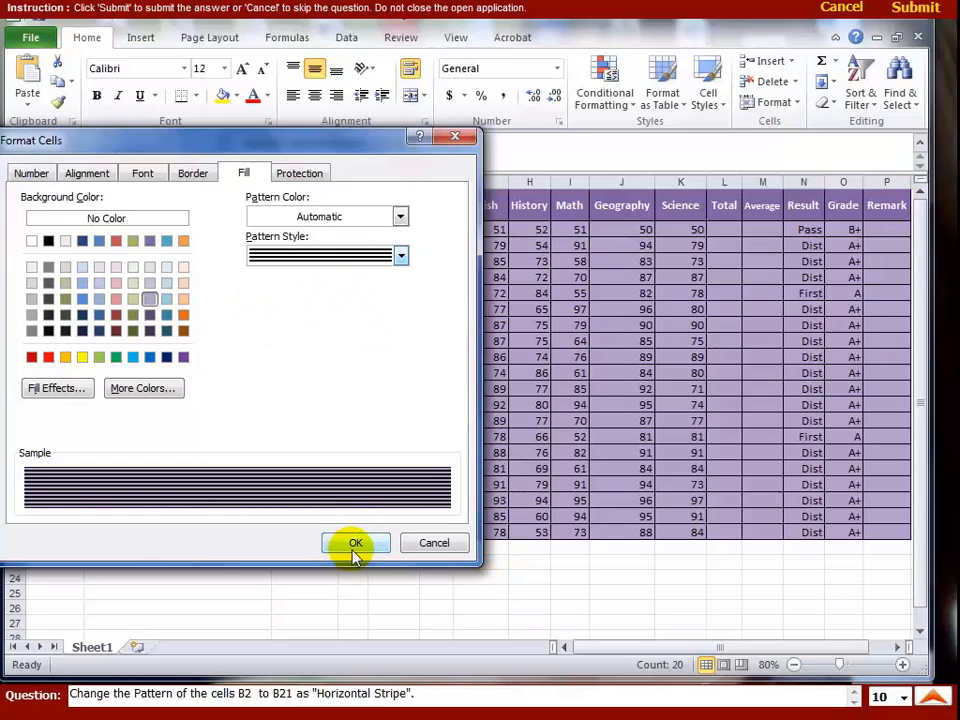
left_click(400, 256)
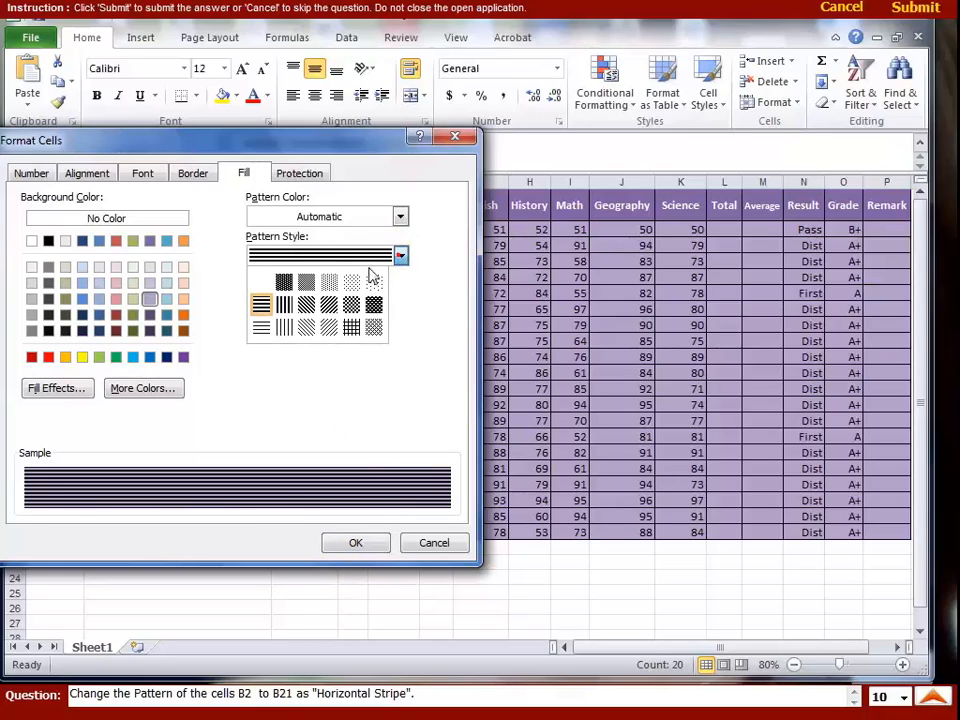
left_click(293, 333)
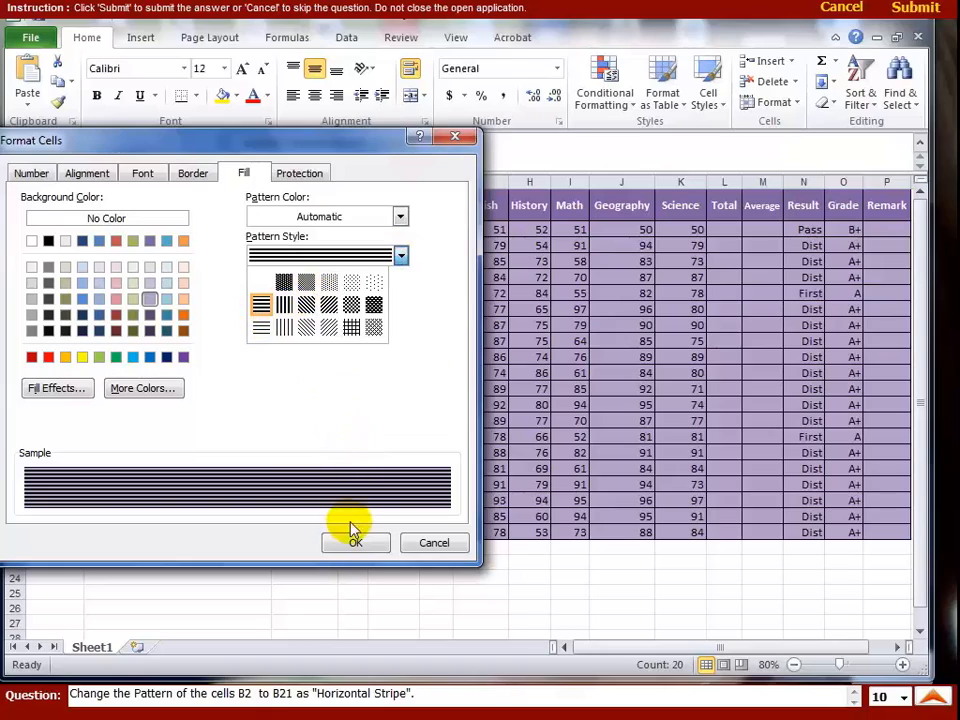
left_click(355, 542)
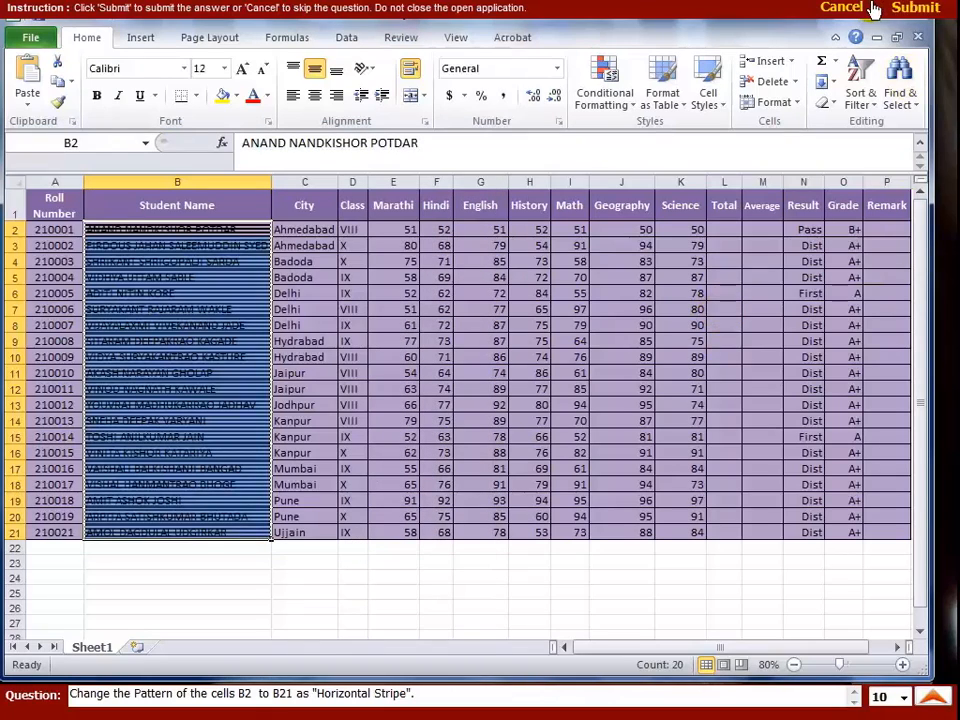
left_click(914, 8)
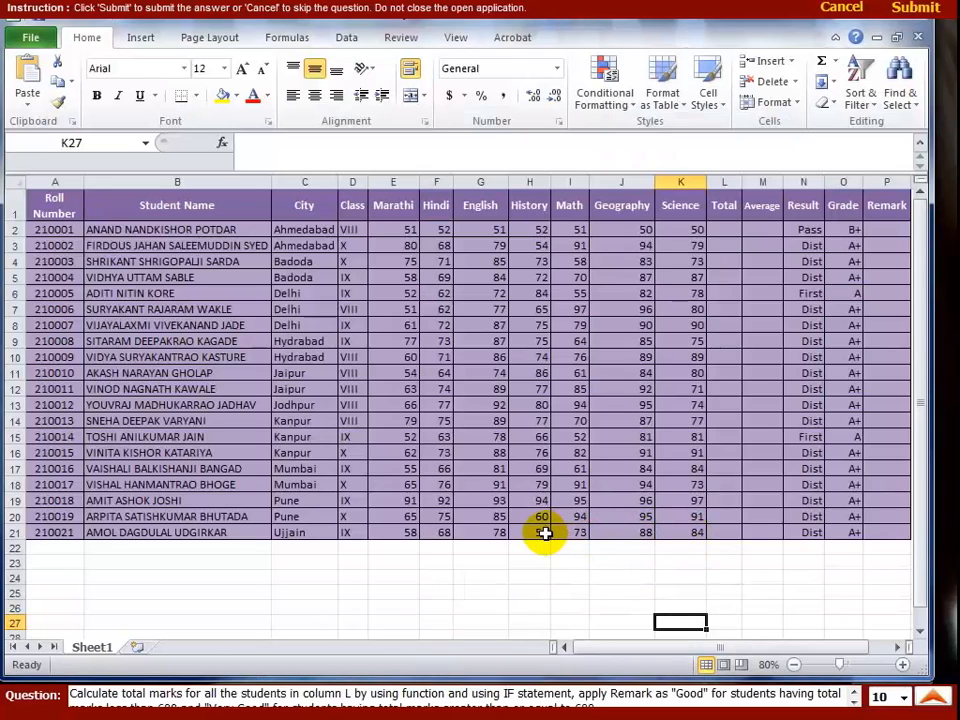
Total the first student's marks E2:K2 in cell L2 with the Sum function, and fill the formula down column L for all students.
left_click(933, 697)
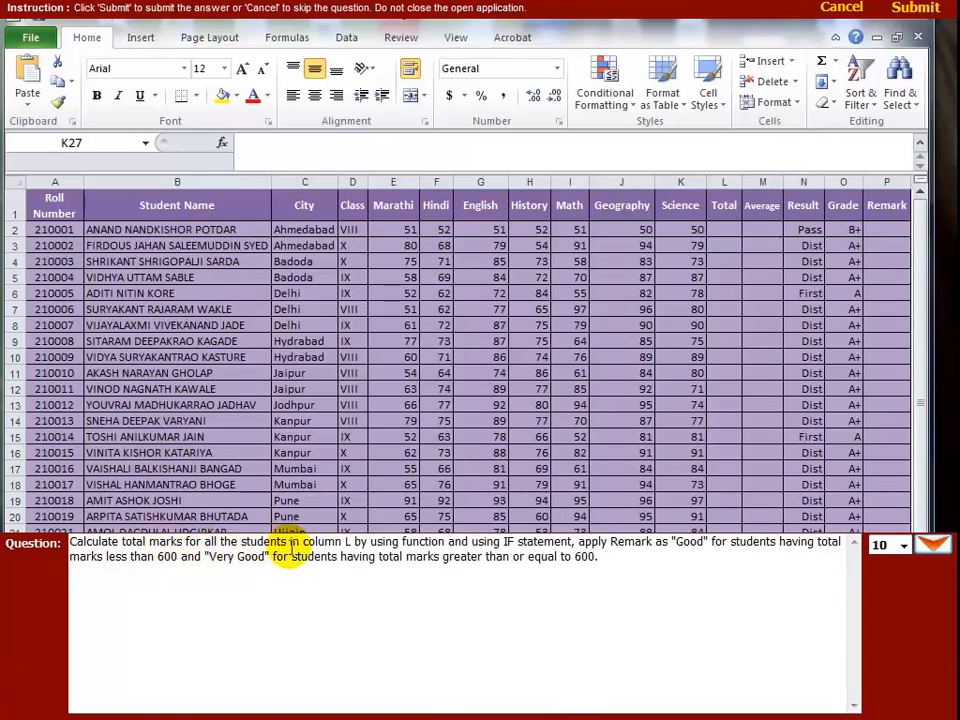
left_click(722, 229)
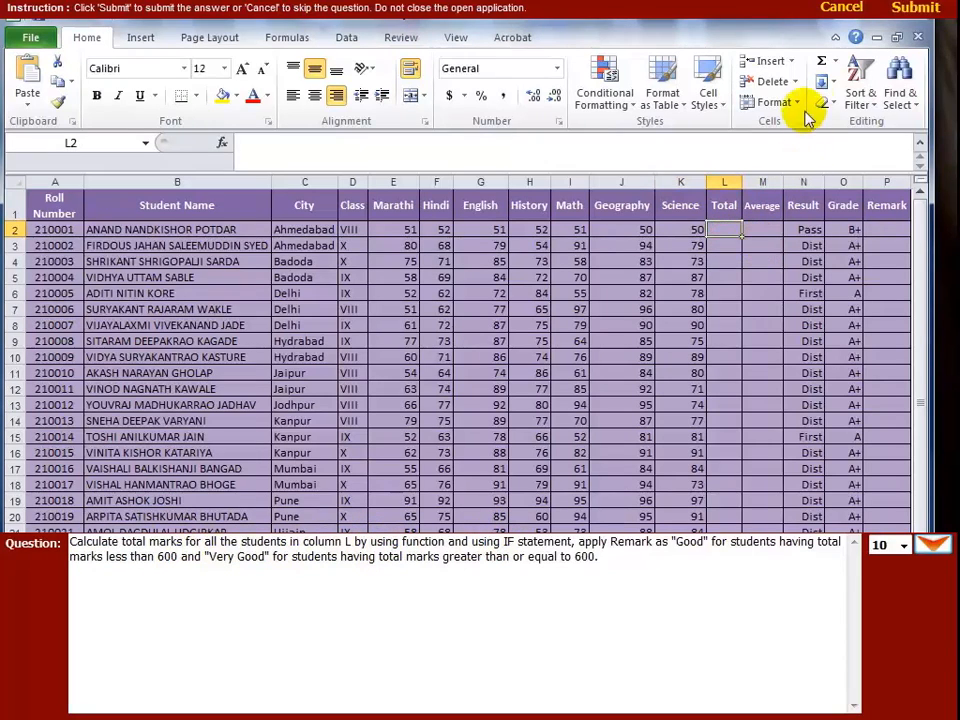
left_click(834, 61)
left_click(845, 81)
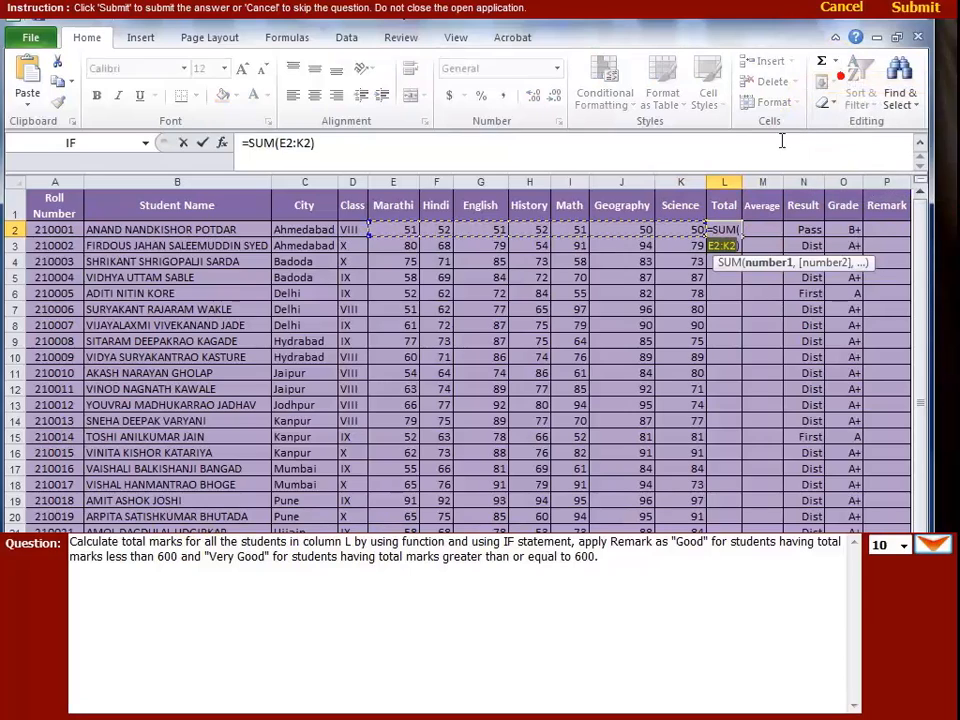
key("Return")
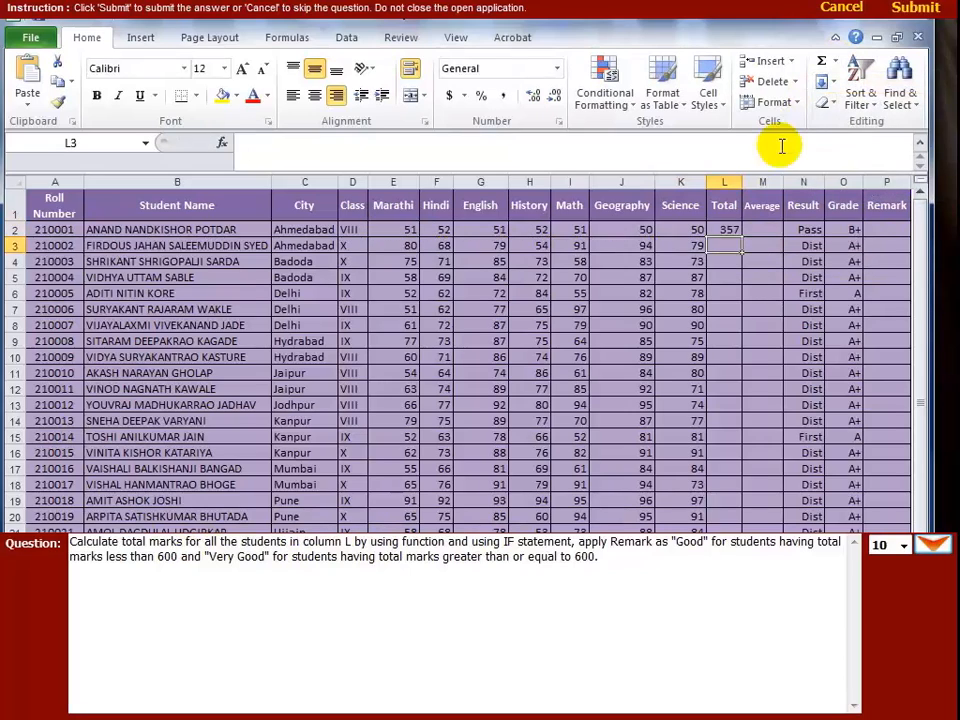
left_click(712, 231)
double_click(742, 238)
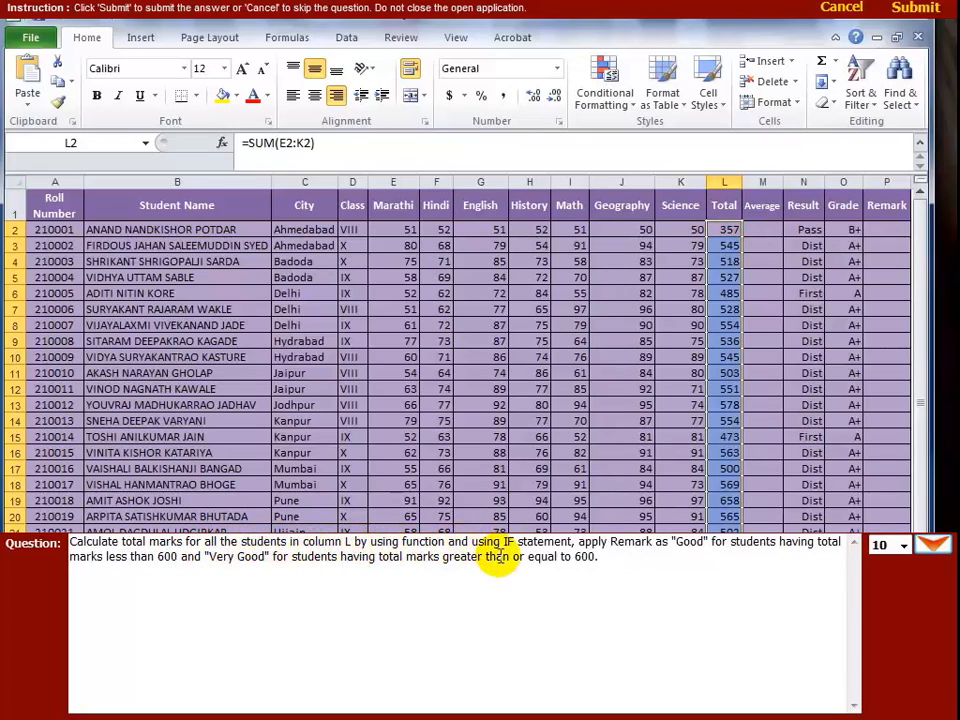
Note the remark conditions from the question below the table: MARKS <600 in G24, Good in H24 and Very Good in H25.
left_click(532, 556)
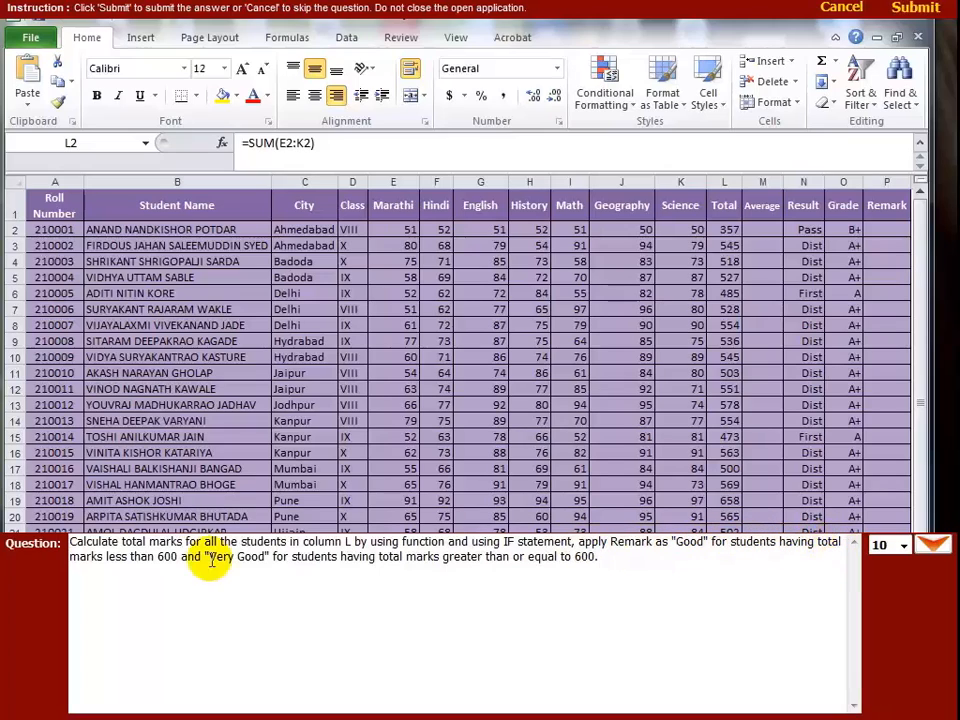
left_click_drag(205, 557, 70, 557)
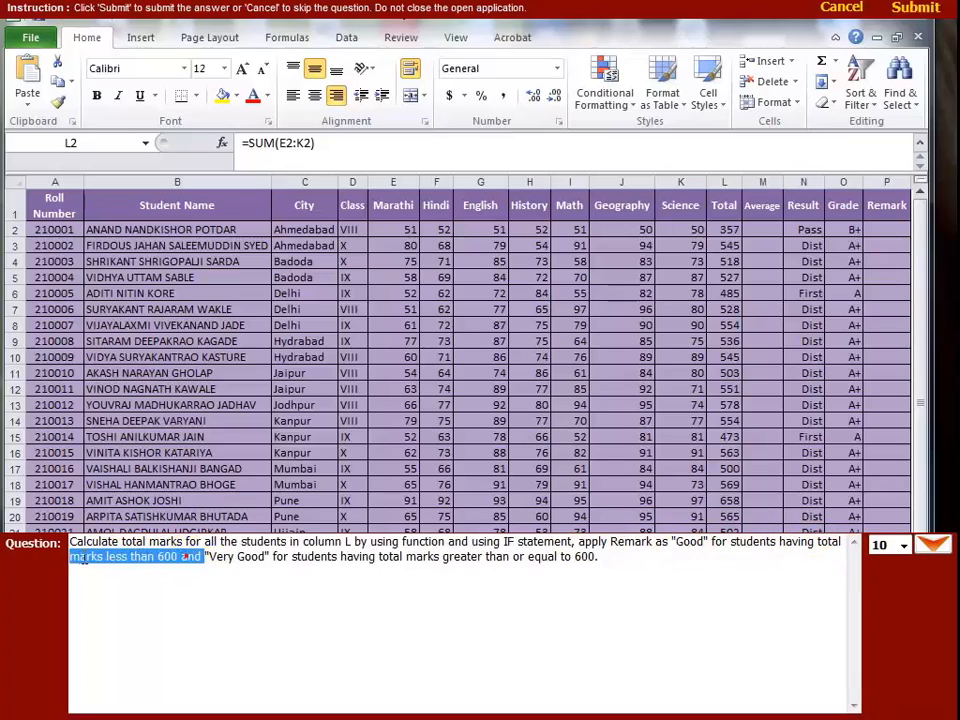
left_click(930, 548)
left_click(462, 578)
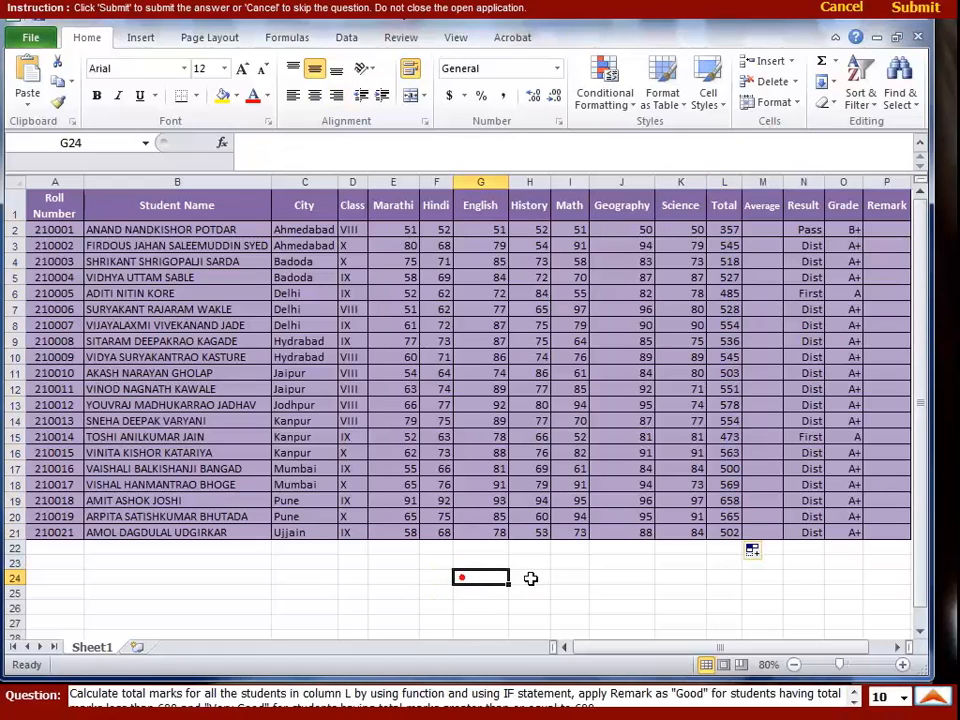
type("MARKS <600")
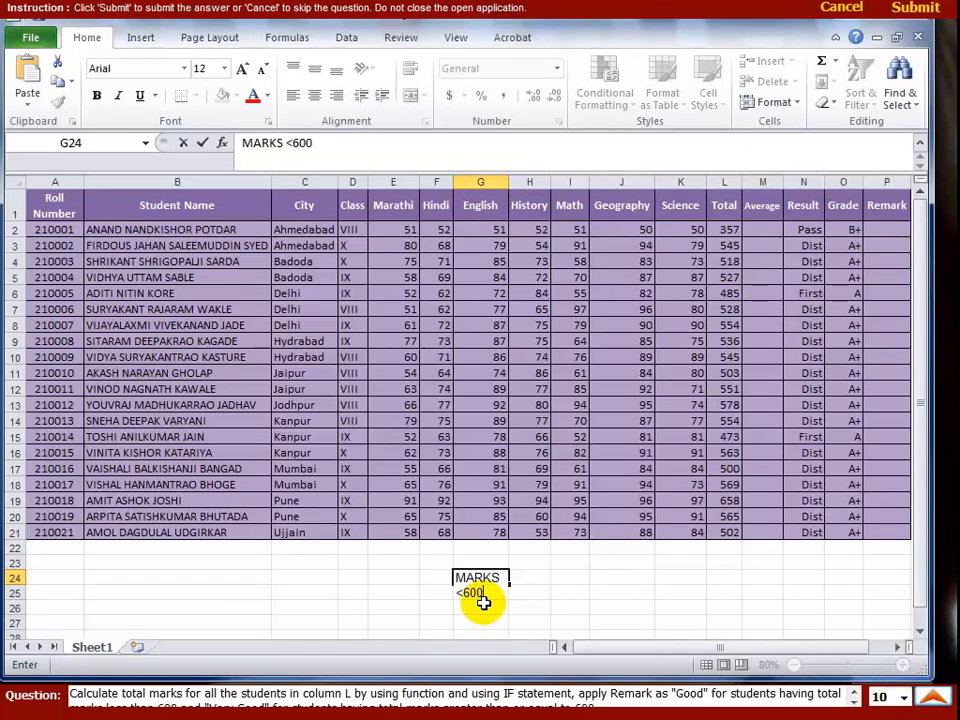
left_click(613, 596)
left_click(513, 583)
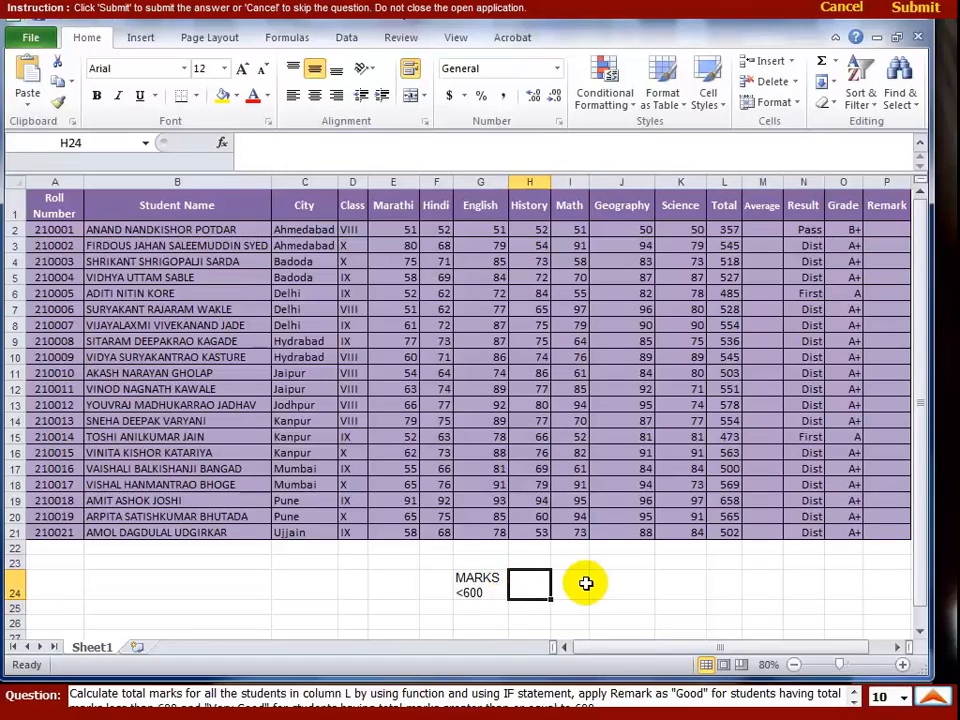
type("gOOD")
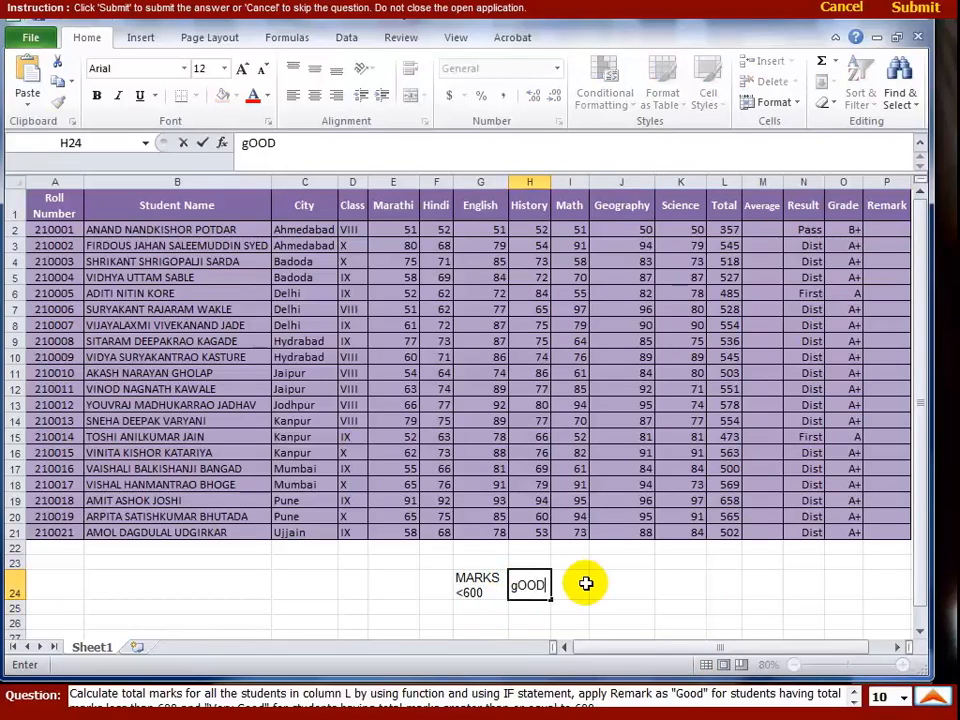
key("Return")
type("Very Good")
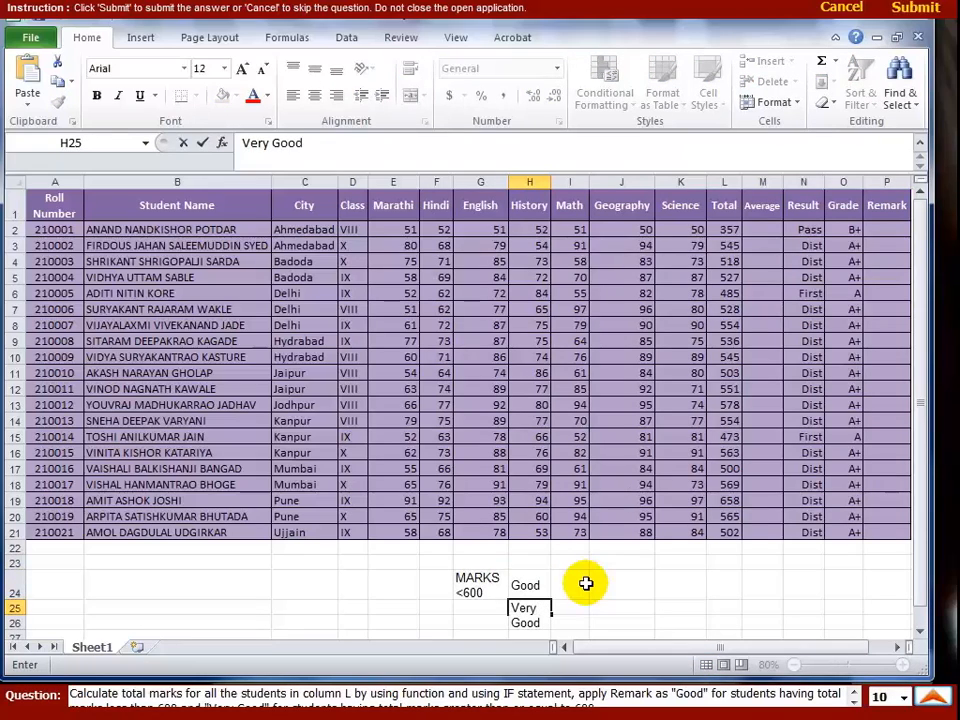
key("Tab")
left_click(483, 588)
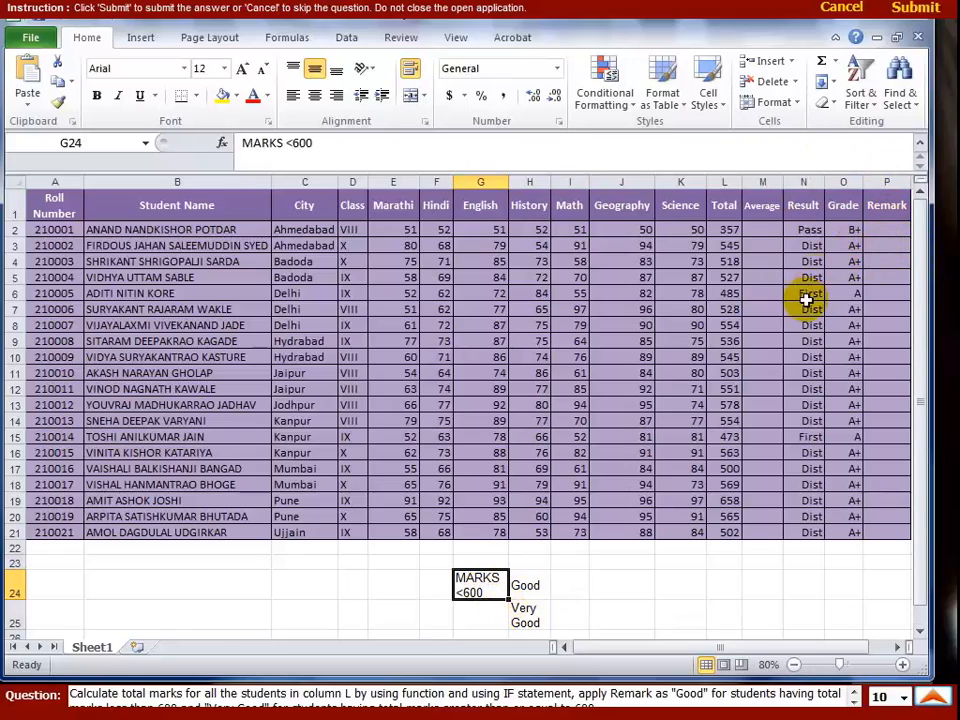
Insert the IF function in the first Remark cell P2 with the logical test L2<600.
left_click(884, 228)
left_click(884, 227)
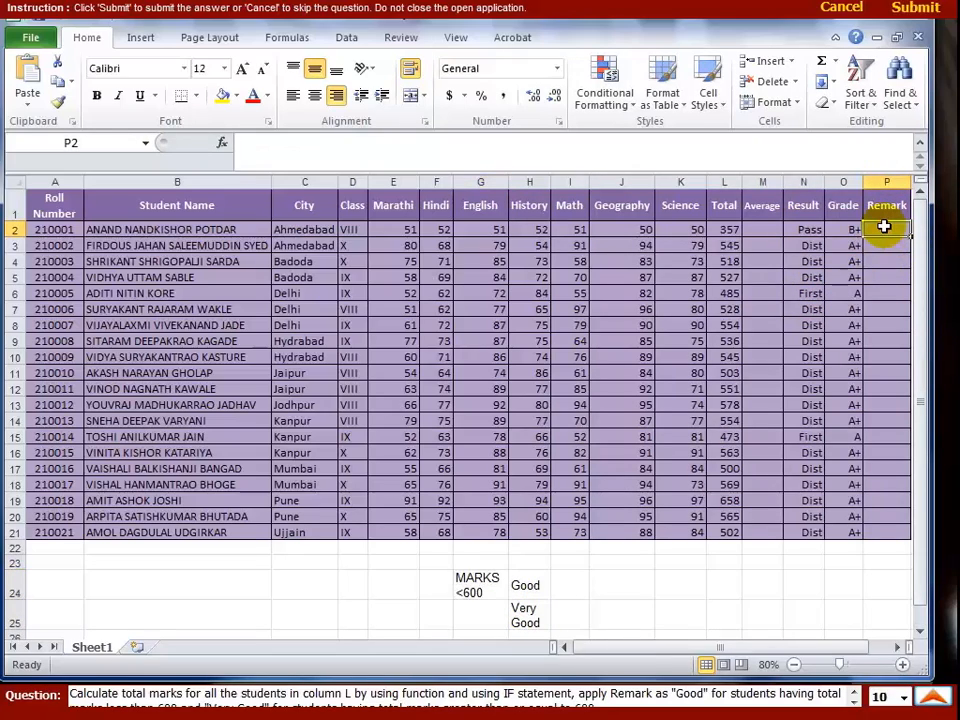
left_click(838, 64)
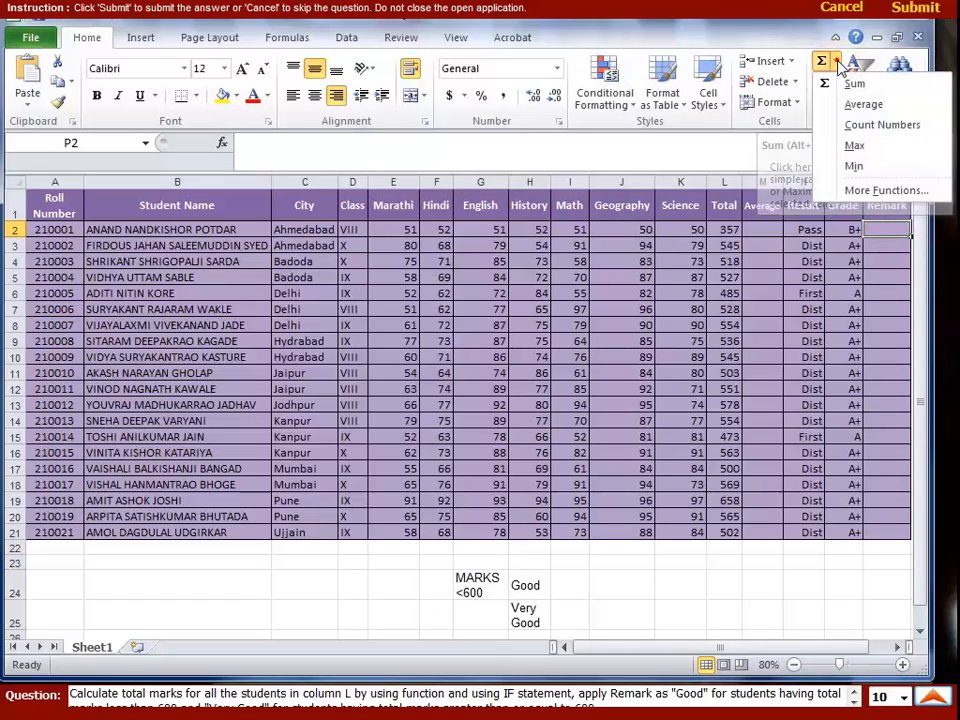
left_click(887, 191)
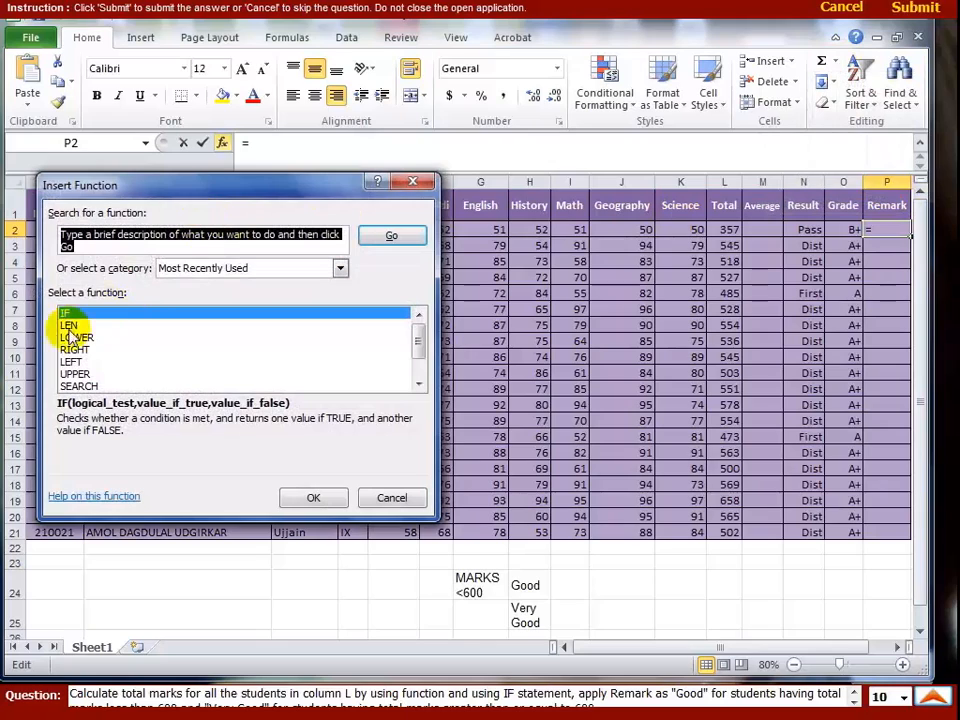
left_click(315, 497)
left_click_drag(332, 234, 368, 194)
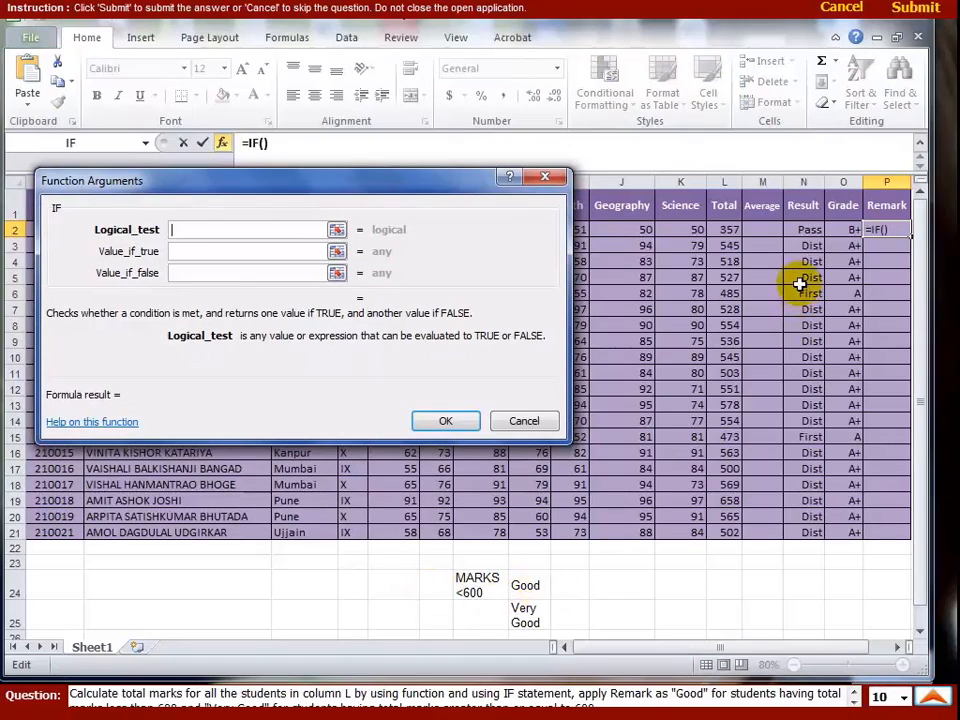
left_click(729, 230)
left_click(268, 251)
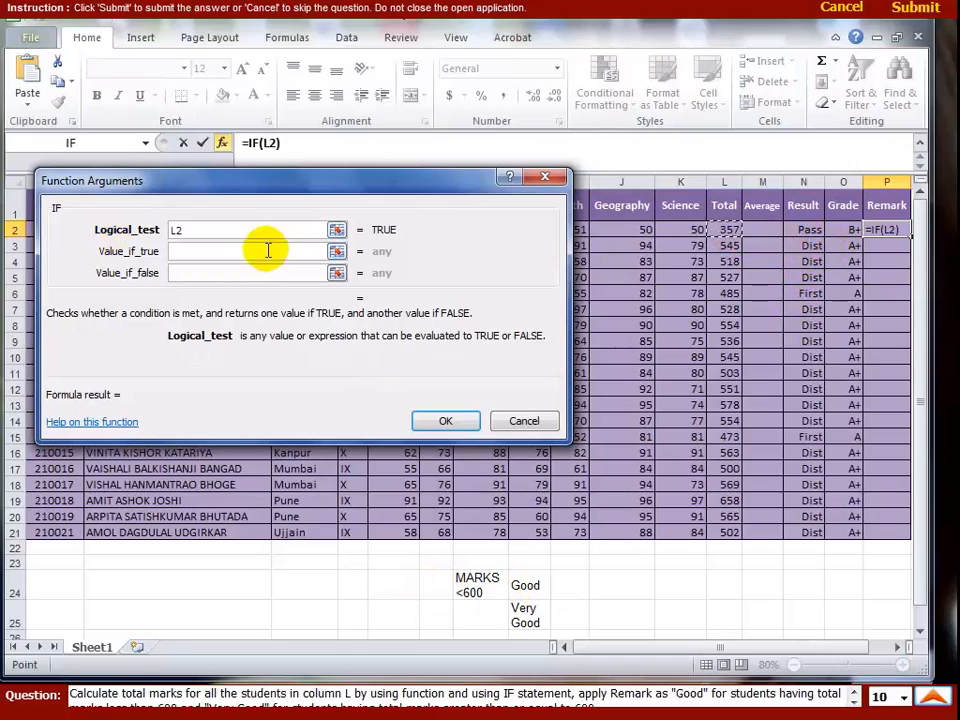
type("<600")
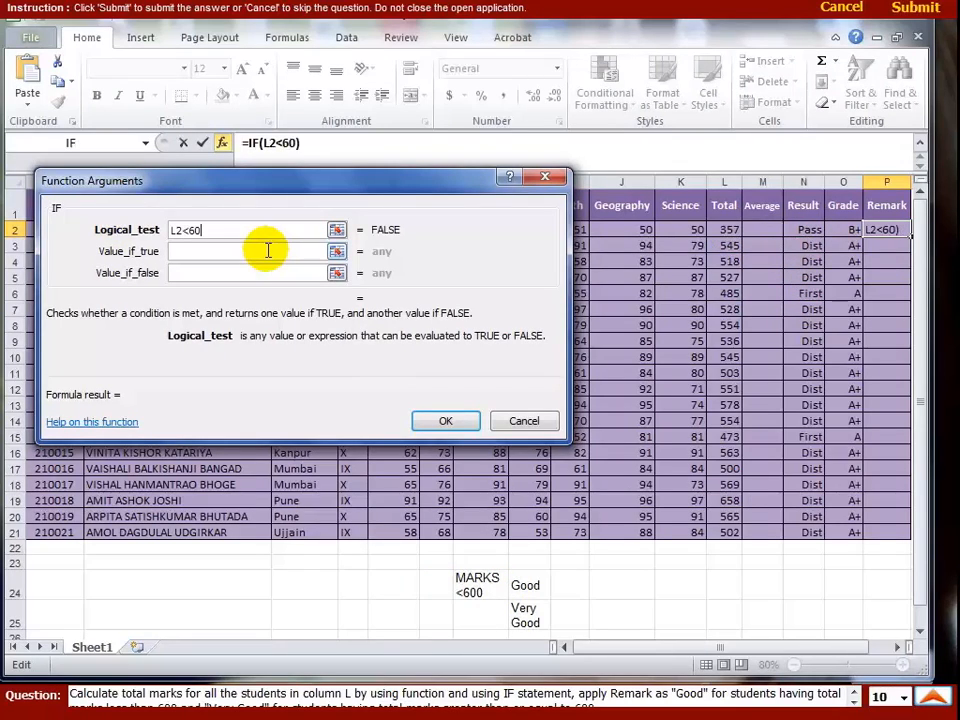
Set the IF function to return "Good" if true and "Very Good" if false, and fill the formula down the Remark column.
left_click(182, 252)
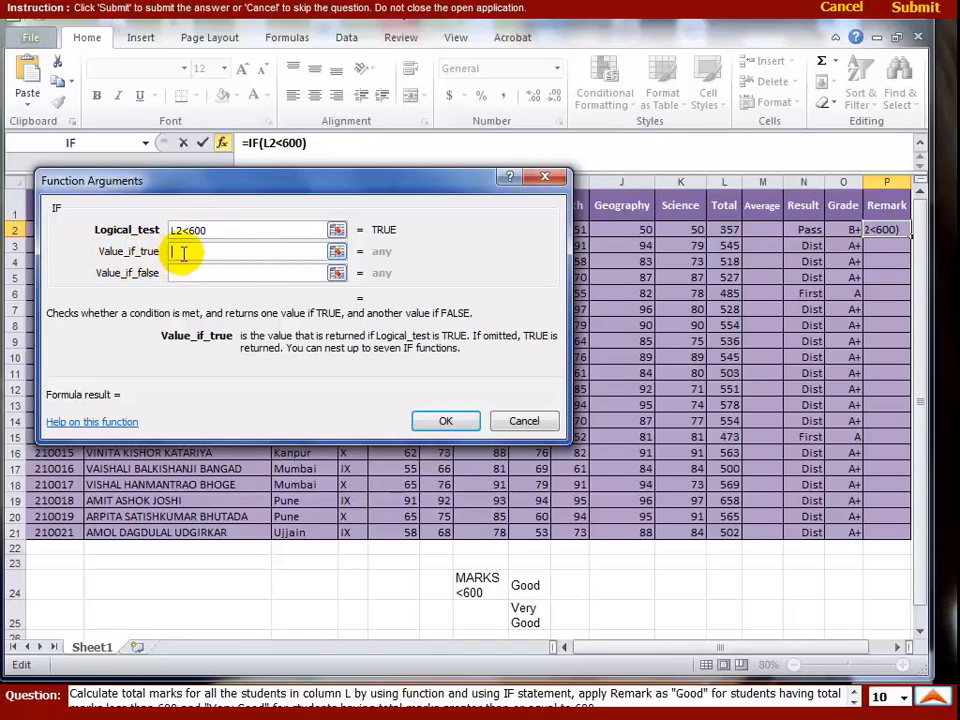
type("Good")
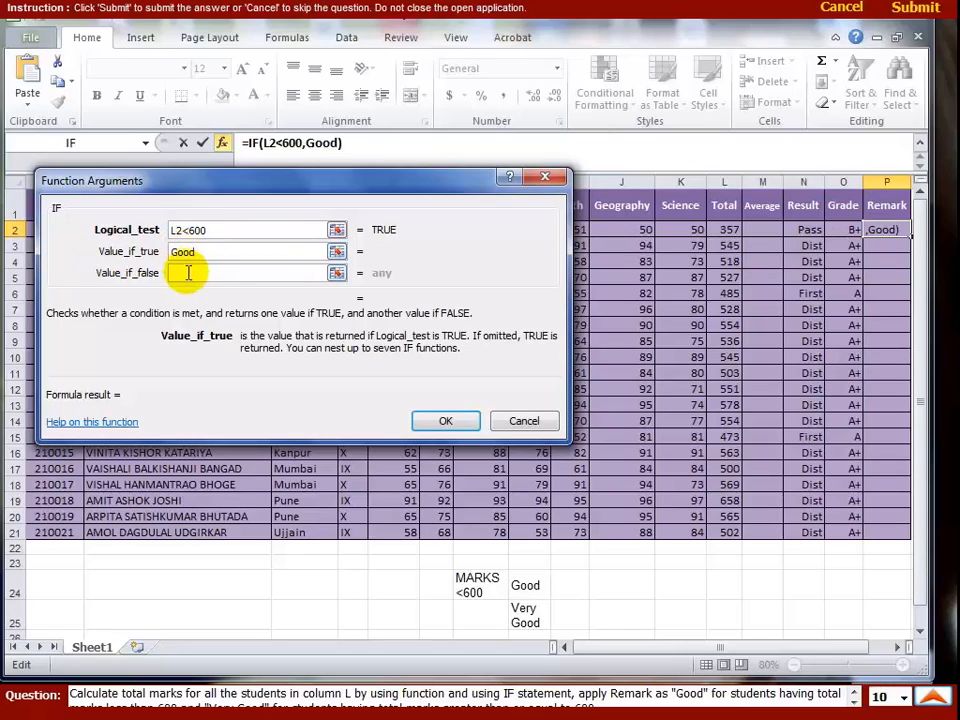
left_click(189, 272)
left_click(189, 273)
type("Very Good")
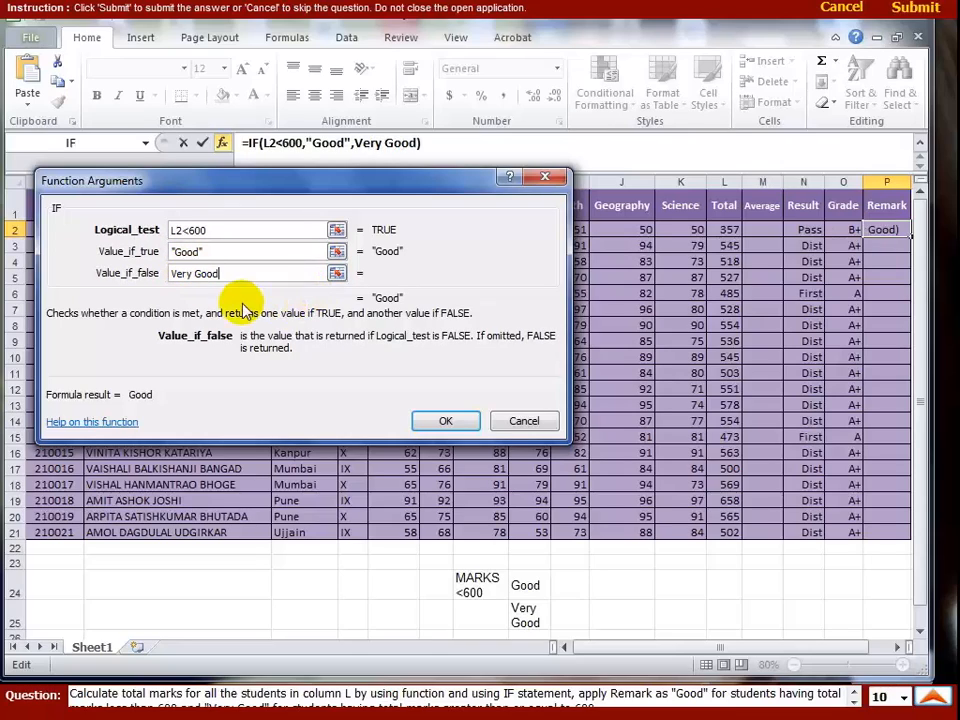
left_click(447, 423)
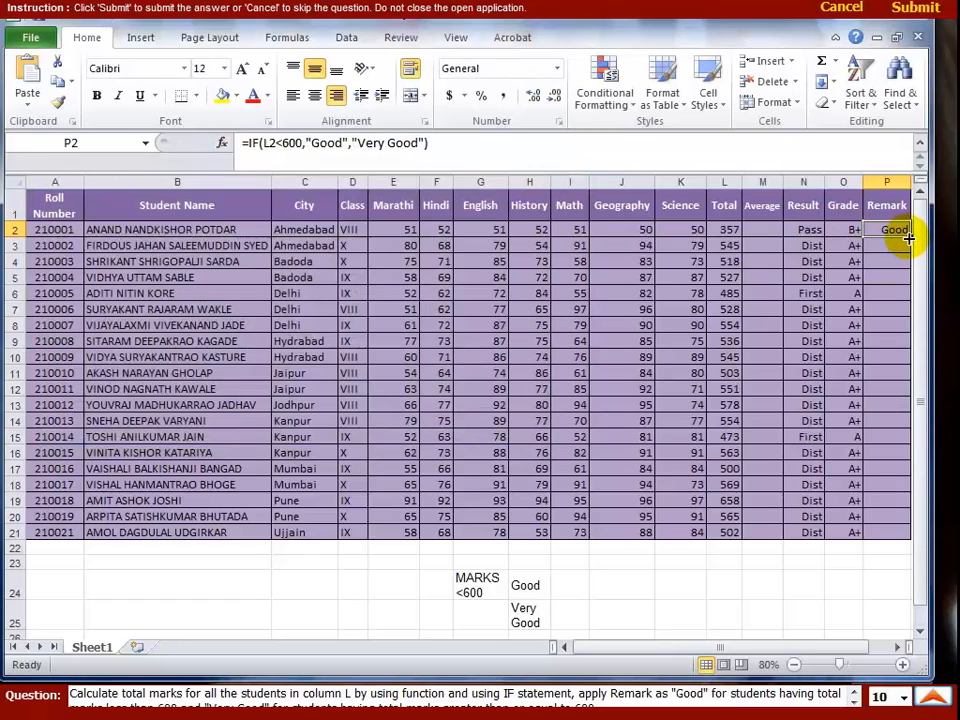
double_click(909, 238)
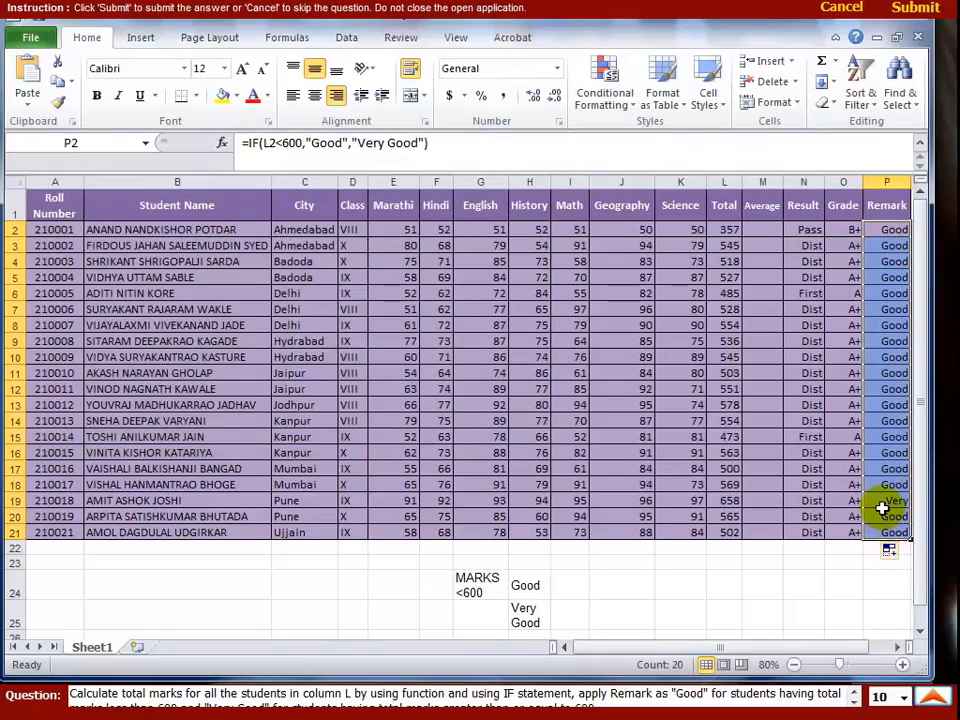
Delete the condition notes from cells G24:H25 below the table, and submit the answer.
left_click(884, 505)
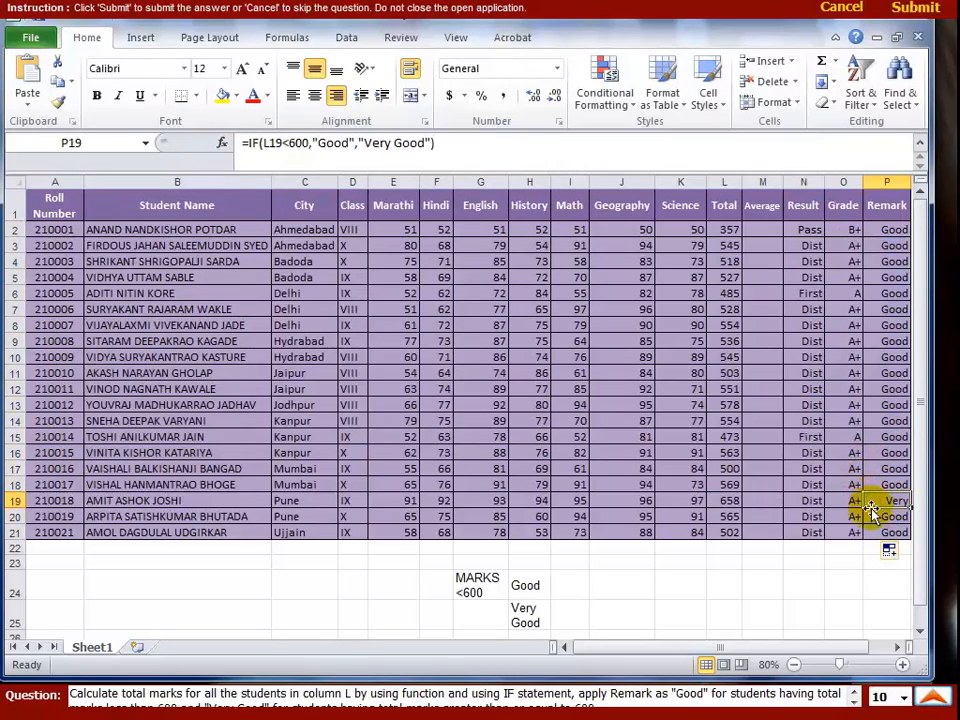
left_click(765, 566)
left_click_drag(458, 577, 562, 605)
key("Delete")
left_click(604, 590)
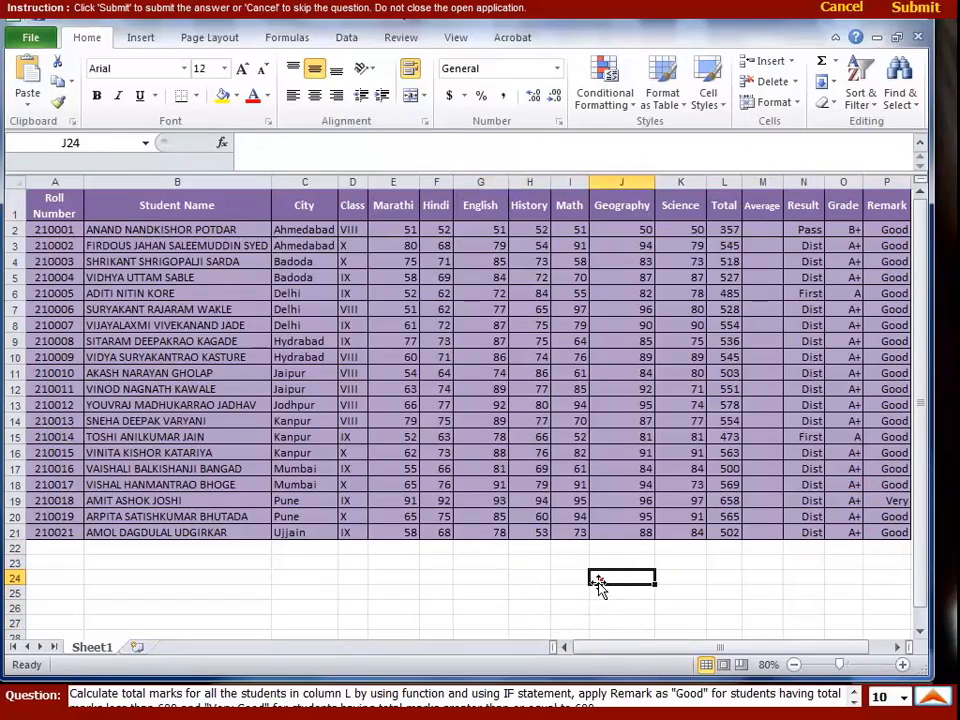
left_click(917, 12)
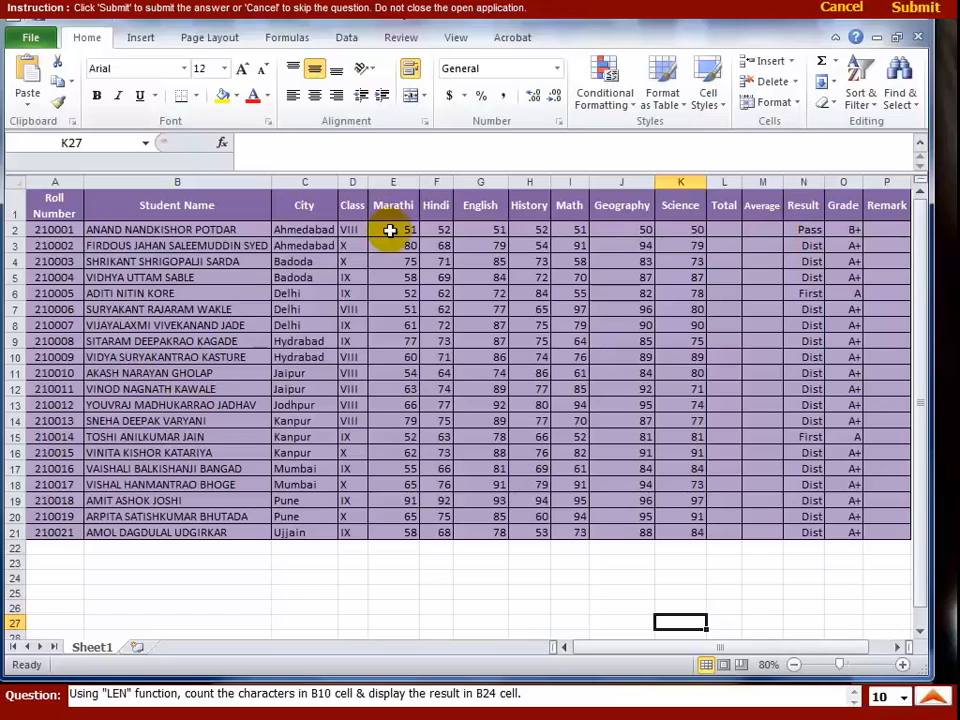
Count the characters of cell B10 in cell B24 with the formula =LEN(B10).
left_click(302, 465)
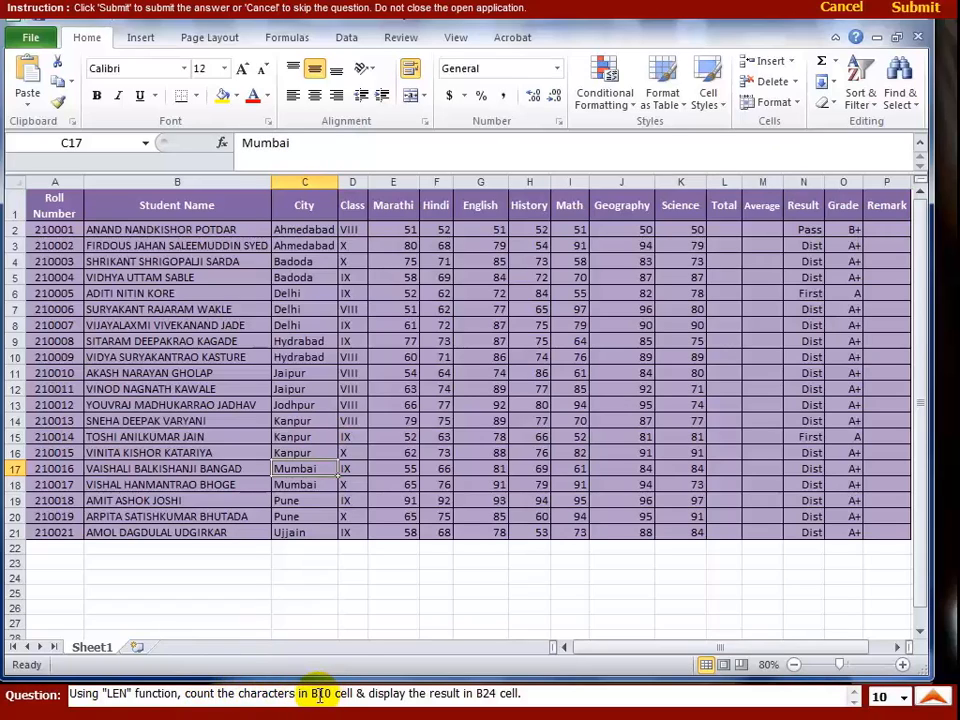
left_click(57, 616)
left_click(111, 598)
left_click(135, 576)
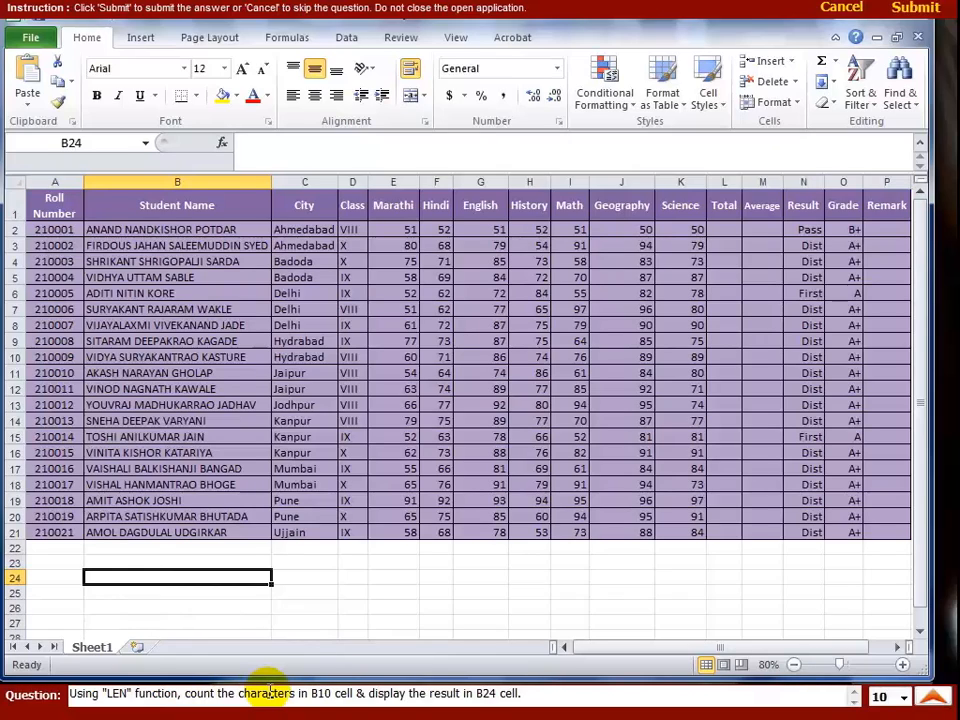
type("=")
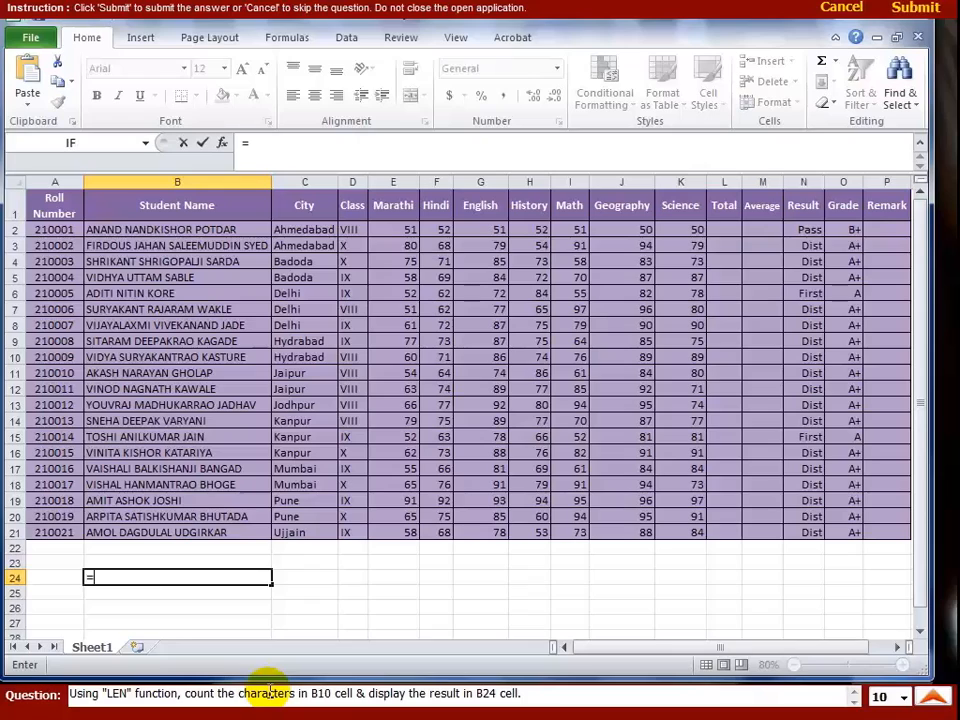
type("len")
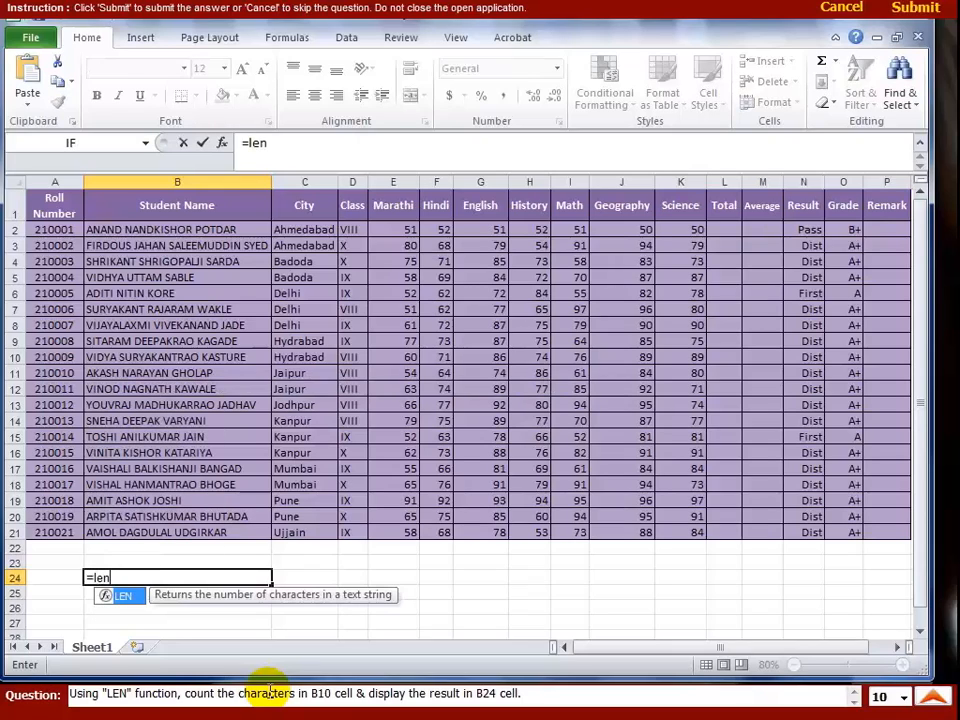
type("(")
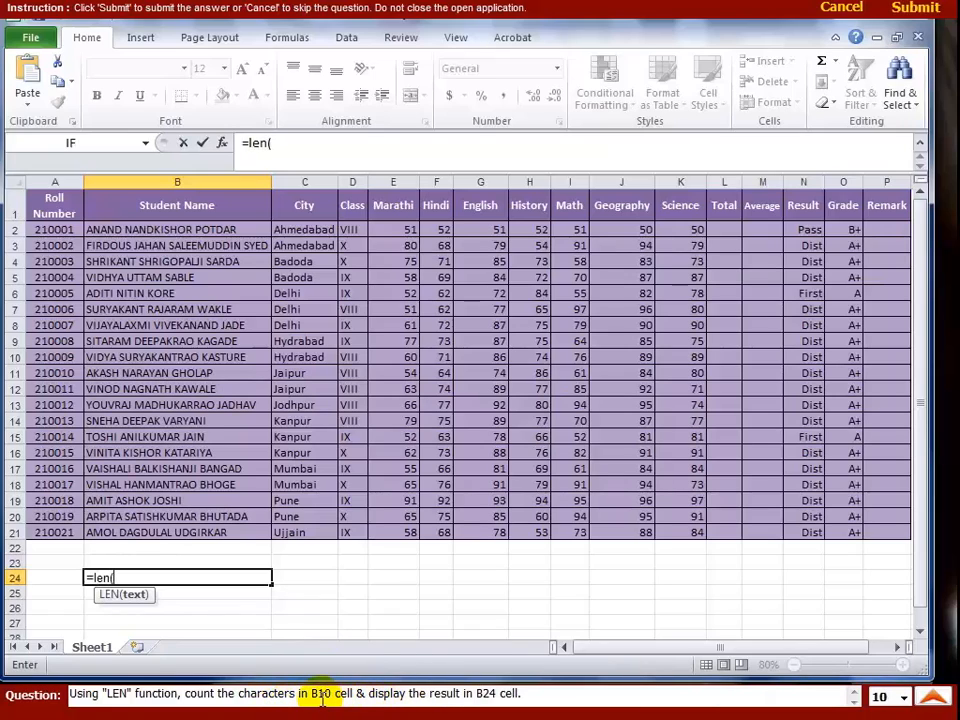
type("b10")
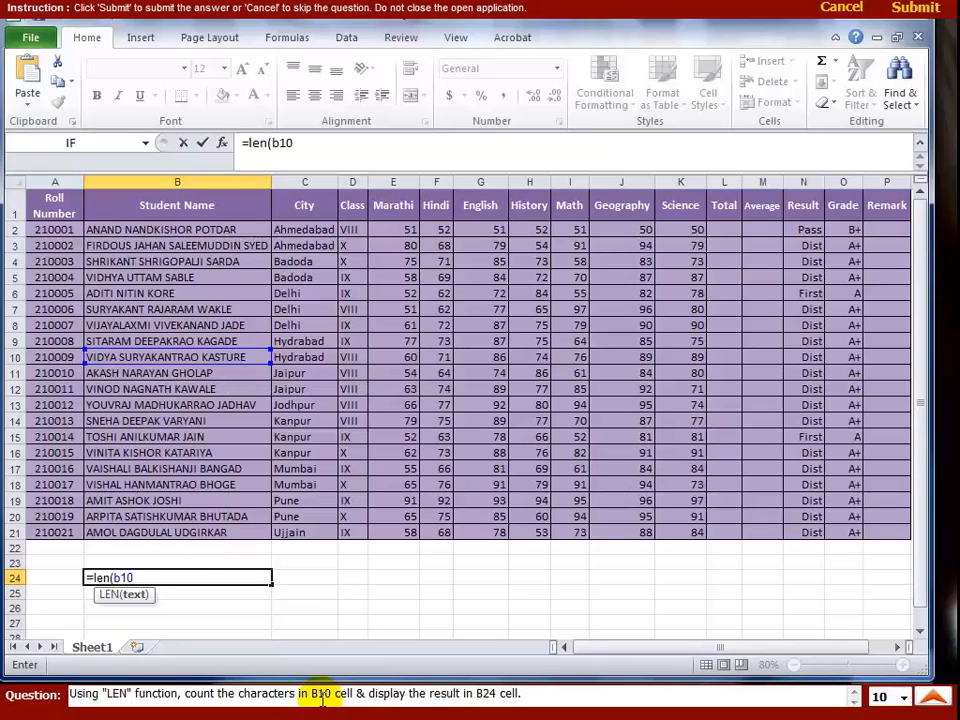
key("Return")
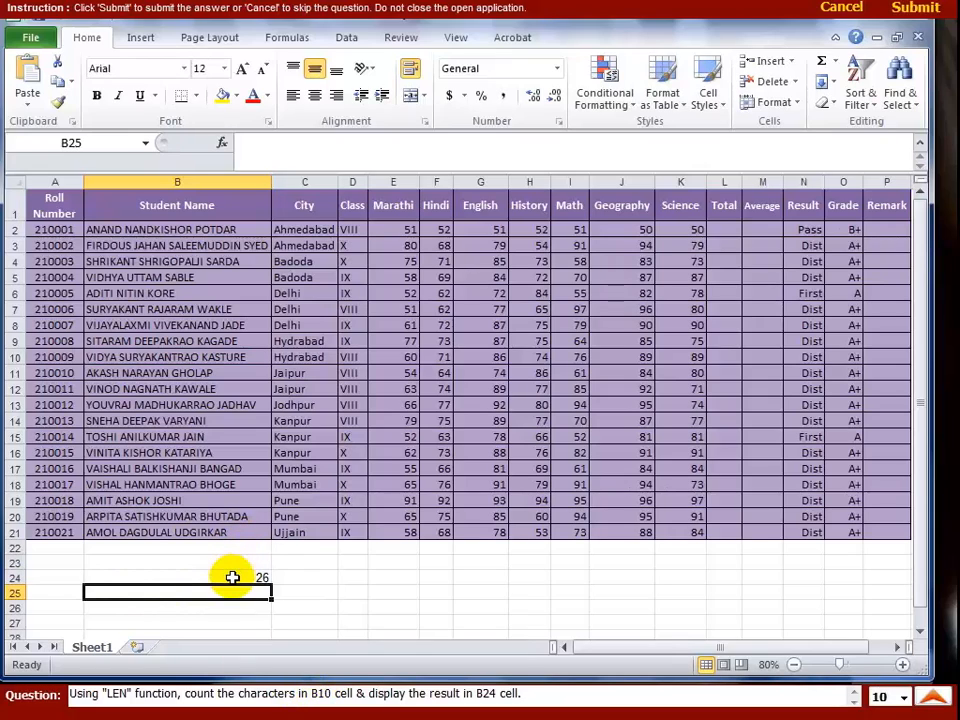
left_click(543, 578)
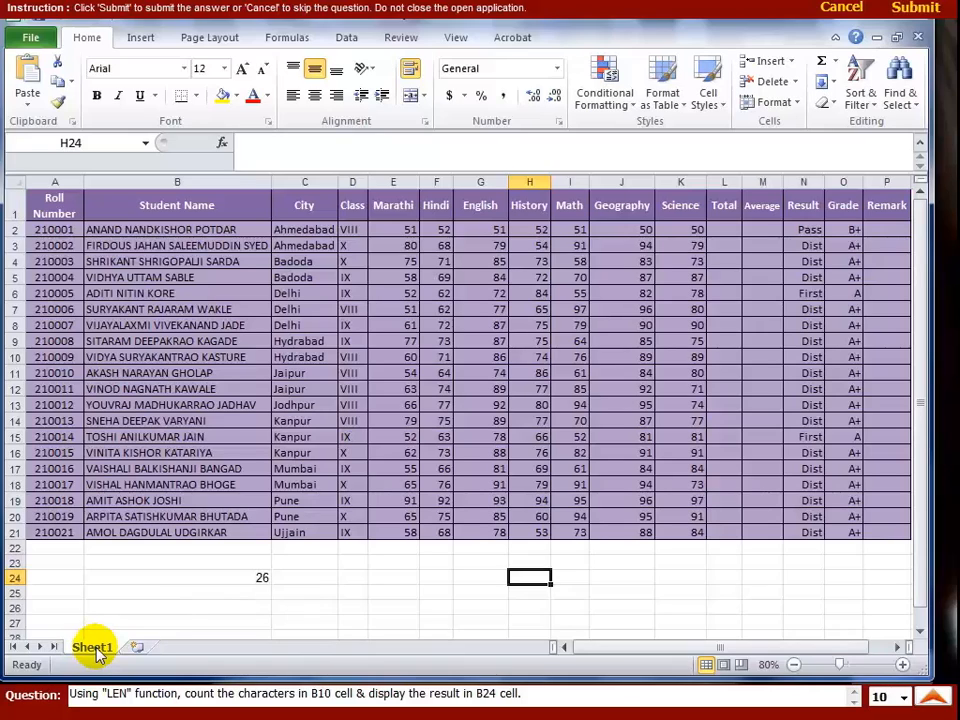
Try renaming Sheet1 to Stationary with the Rename Sheet command.
left_click(798, 106)
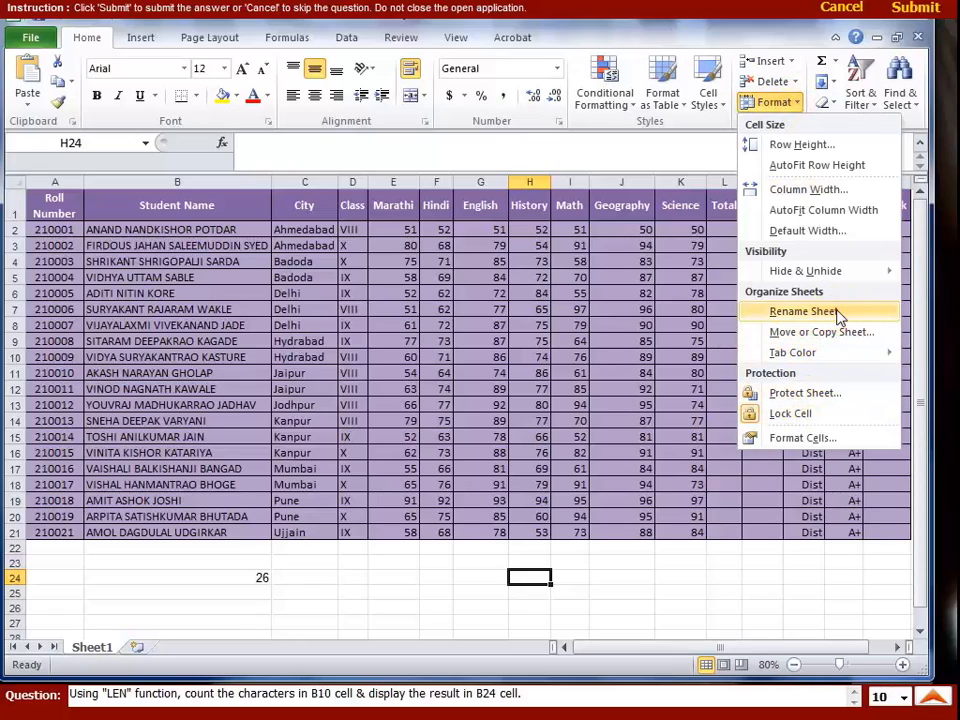
left_click(790, 311)
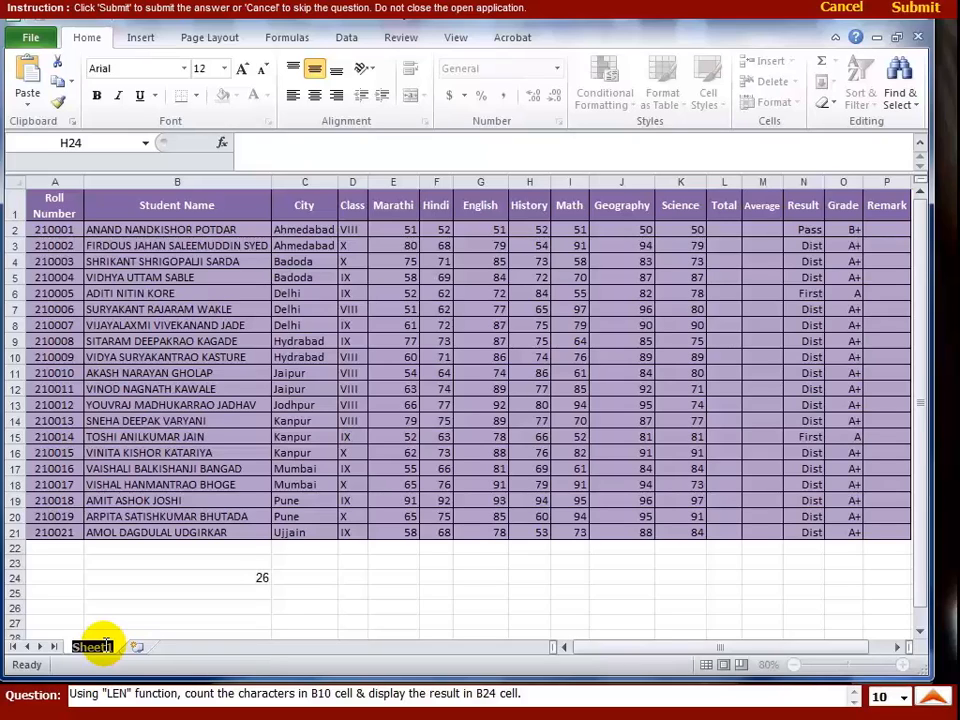
type("Station")
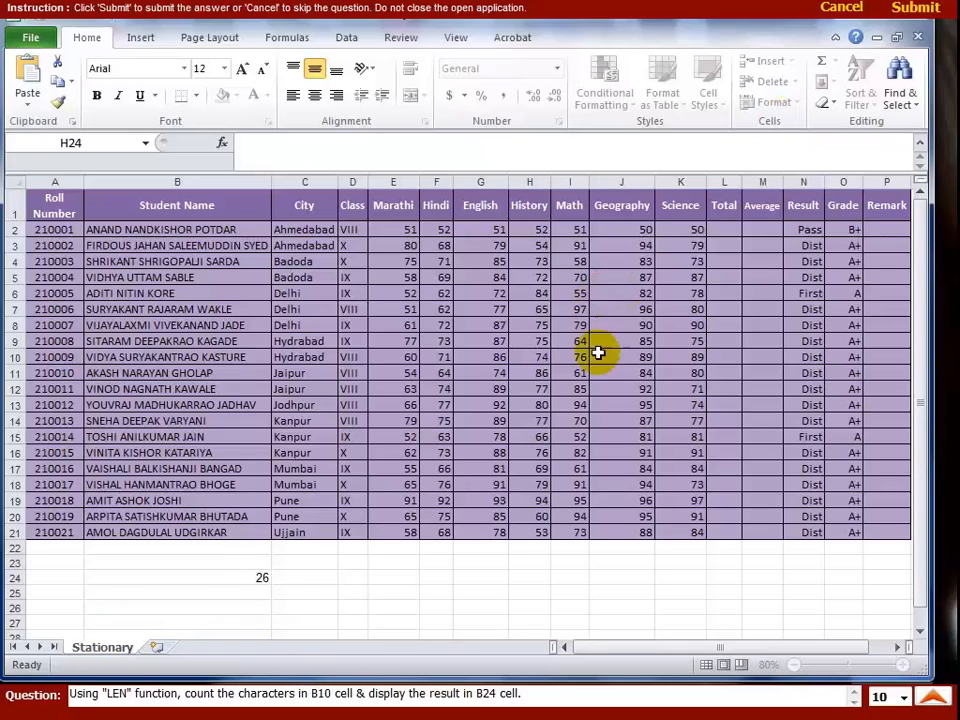
left_click(303, 634)
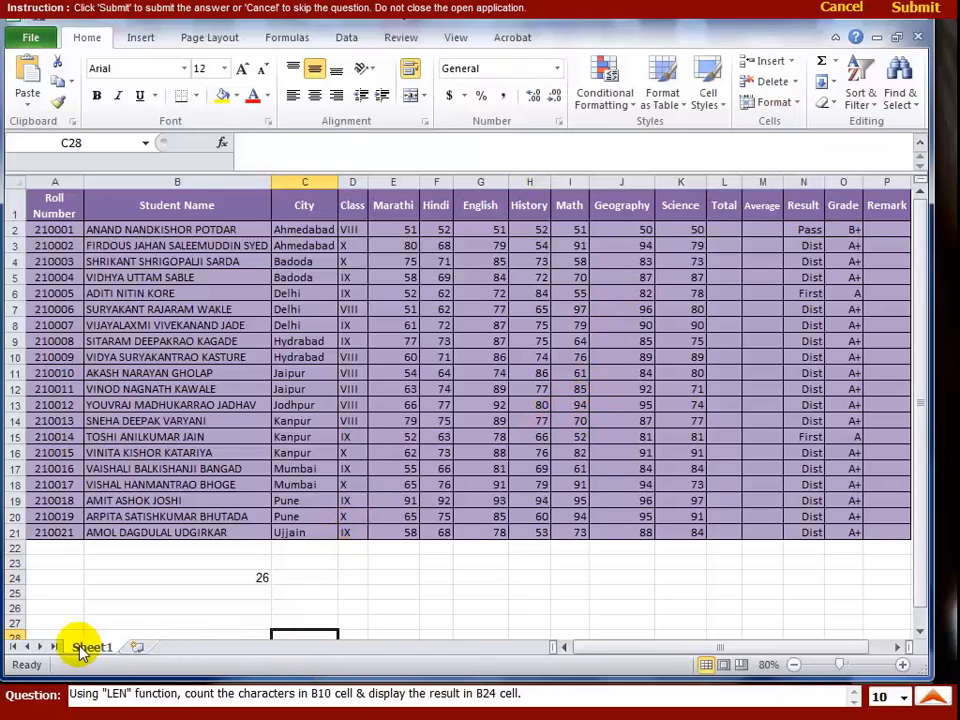
left_click(783, 101)
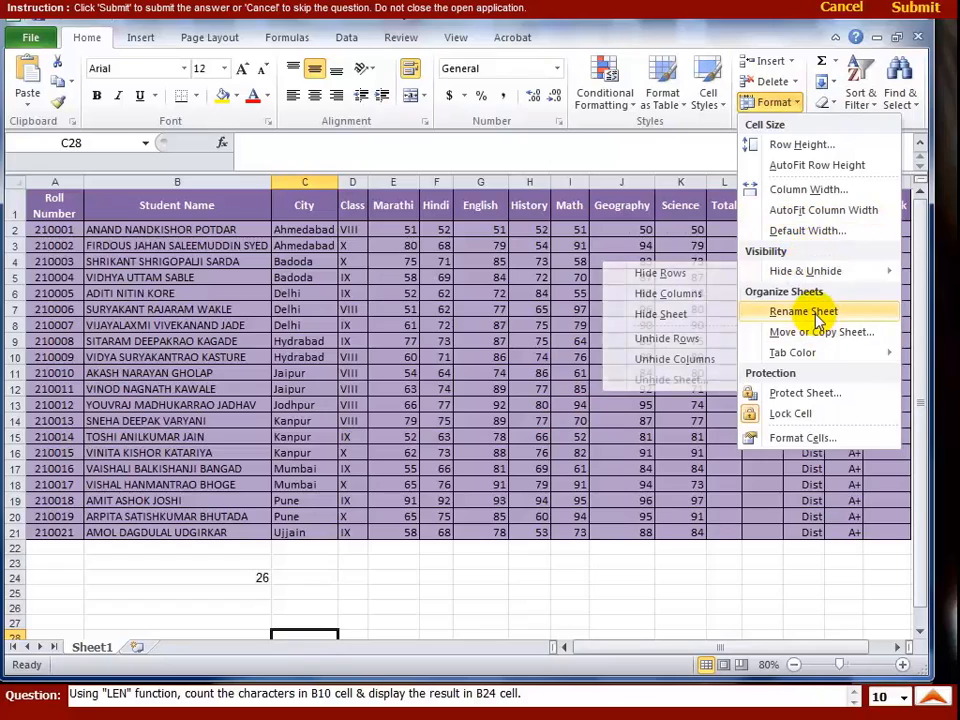
left_click(547, 313)
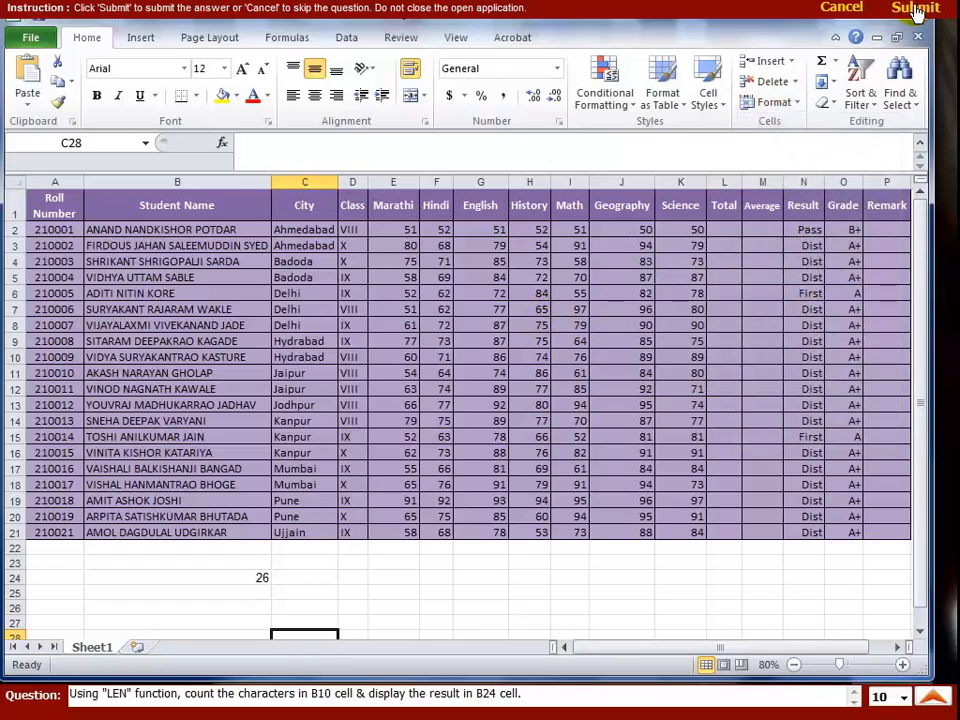
Submit the answer to the LEN function question.
left_click(915, 12)
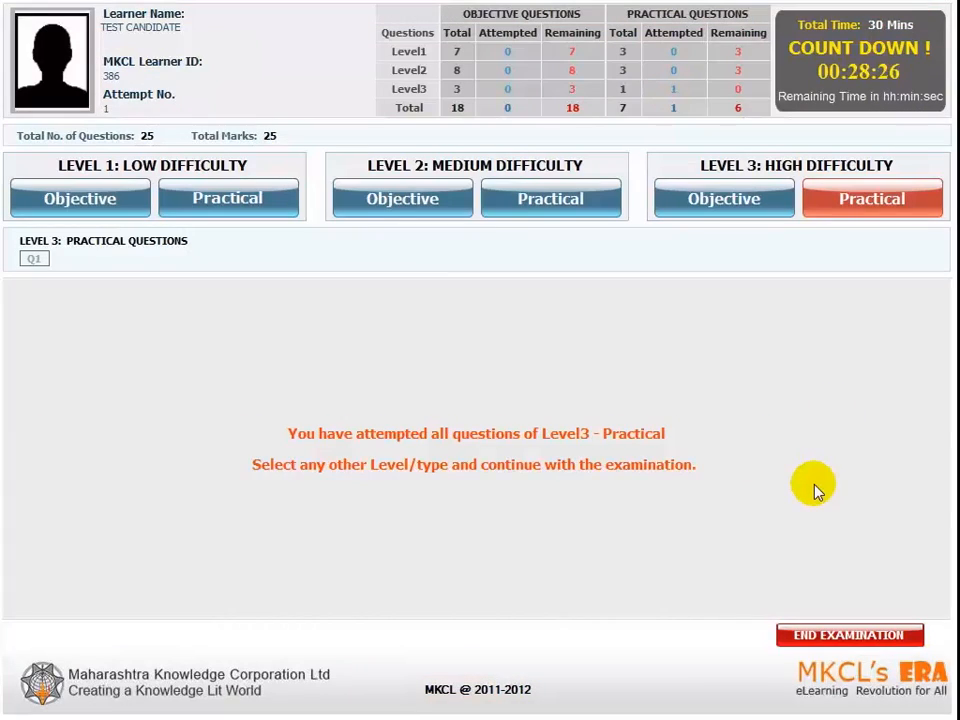